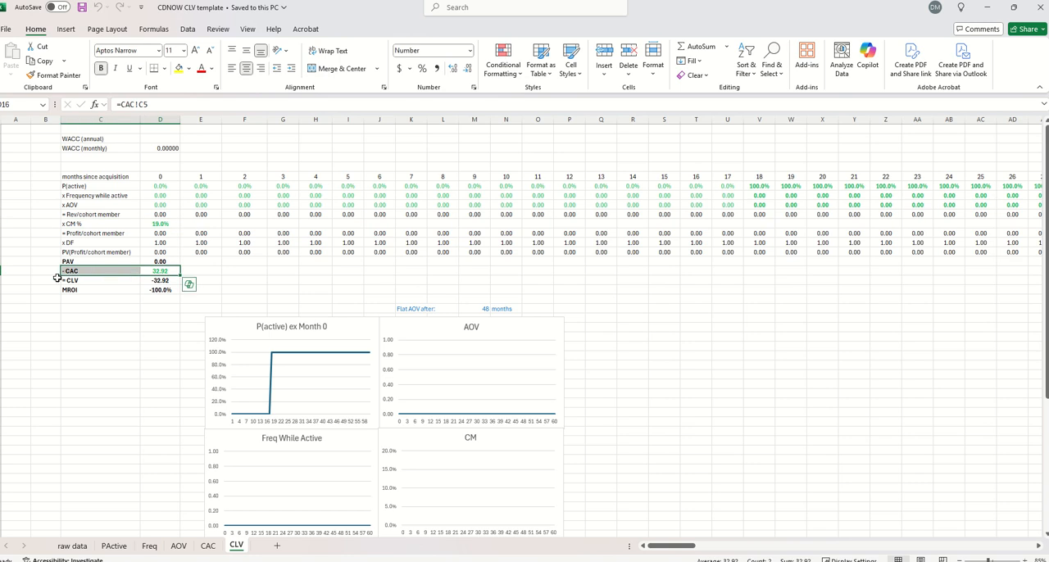
# Review the CAC calculation rows on the CAC sheet, and return to the CLV sheet
pyautogui.click(208, 546)
pyautogui.moveTo(65, 156); pyautogui.dragTo(194, 174)
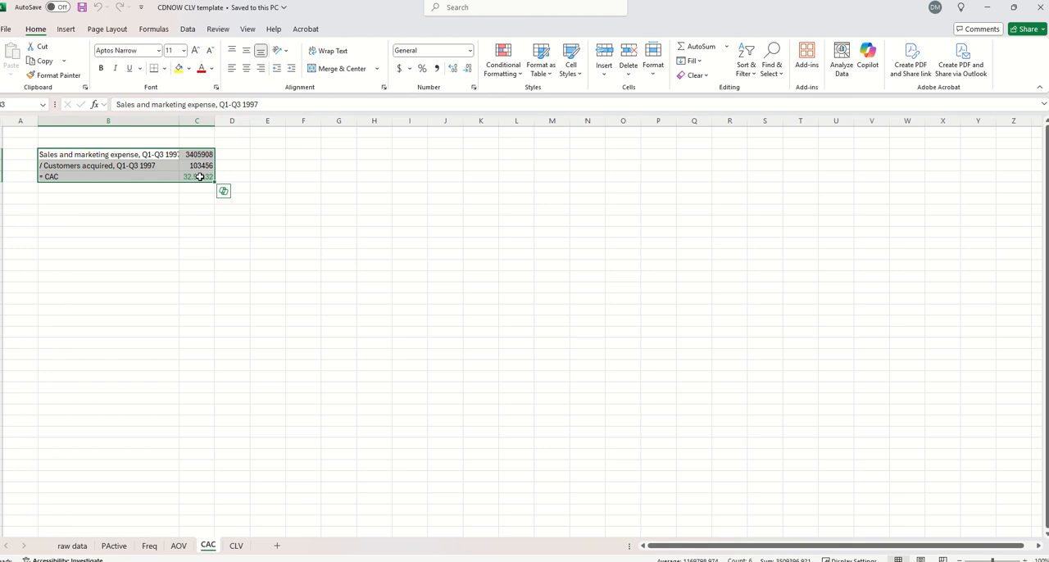
pyautogui.click(237, 545)
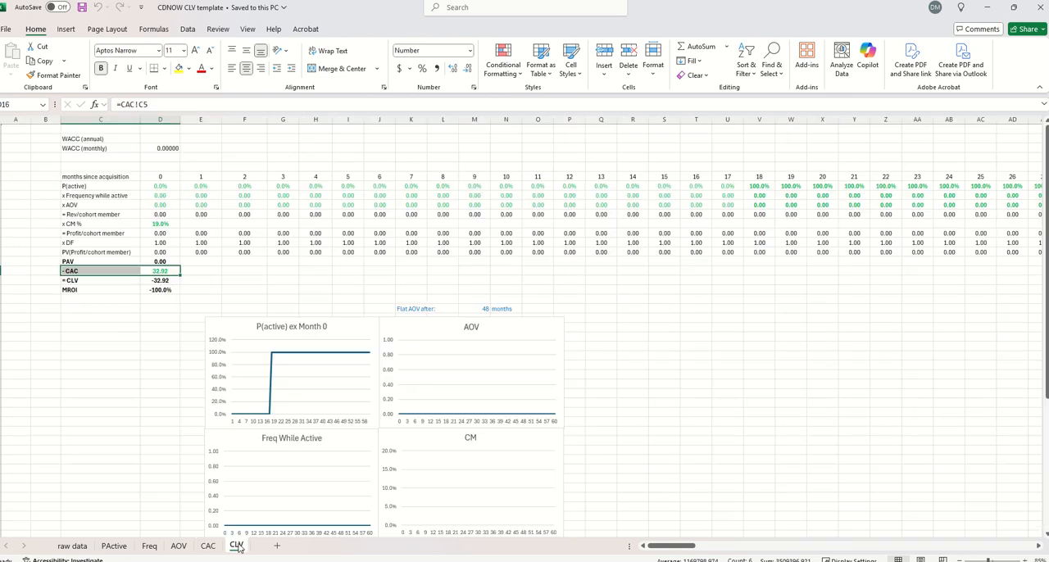
# Set the annual WACC on the CLV sheet to 12% and make its label and value bold
pyautogui.click(162, 140)
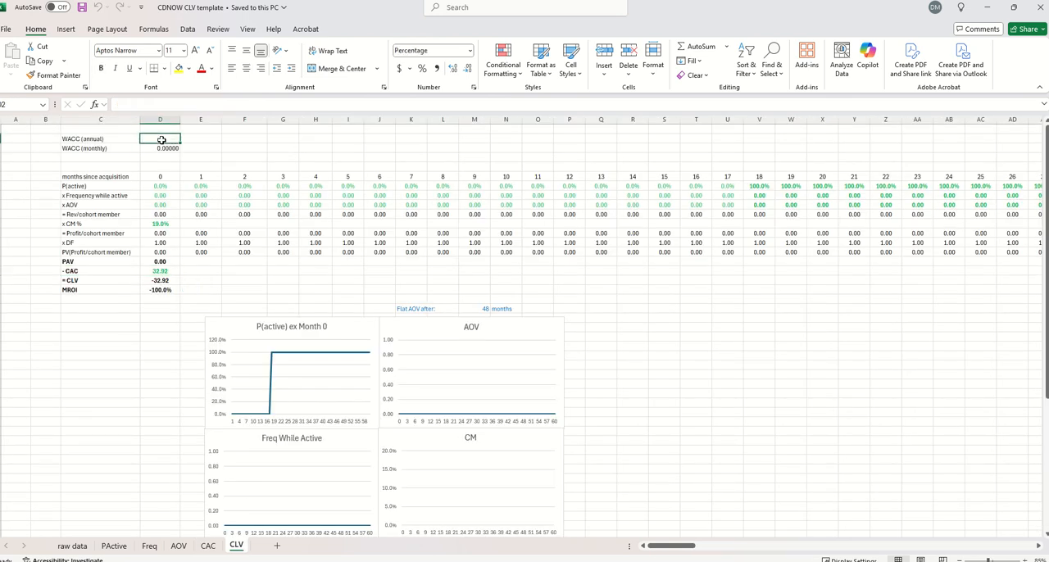
pyautogui.write('12')
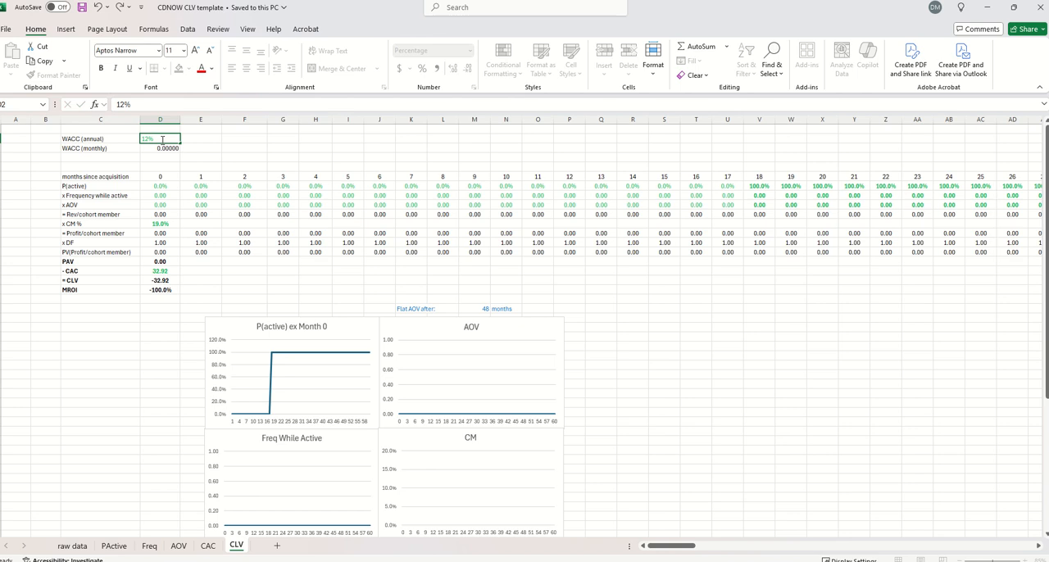
pyautogui.press('Return')
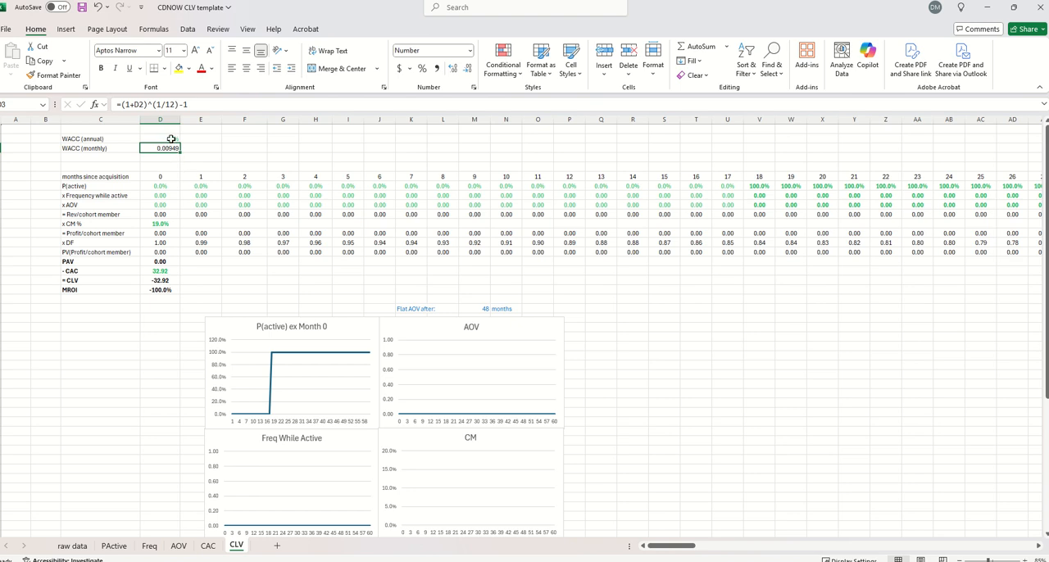
pyautogui.click(166, 139)
pyautogui.moveTo(166, 138); pyautogui.dragTo(134, 140)
pyautogui.hotkey('ctrl', 'b')
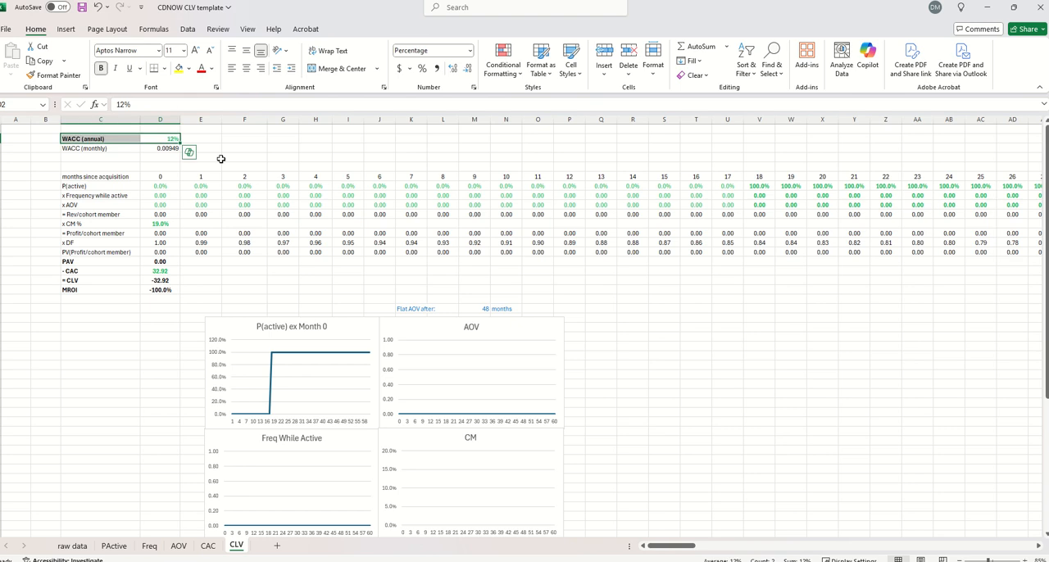
# Examine the P(active), frequency and AOV rows on the CLV sheet and the raw data, PActive, Freq and AOV sheets that feed them
pyautogui.click(244, 189)
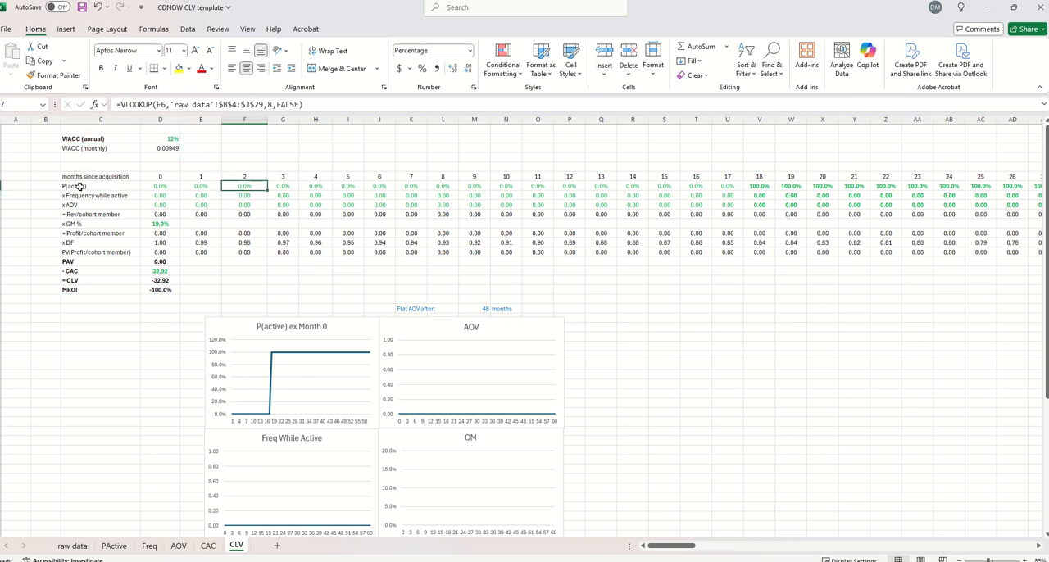
pyautogui.moveTo(75, 185); pyautogui.dragTo(71, 205)
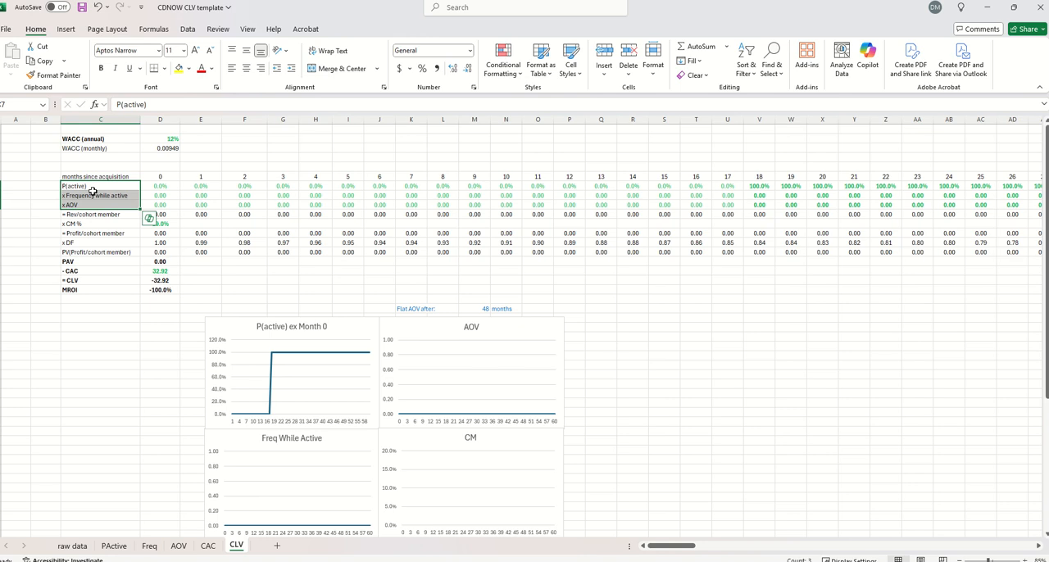
pyautogui.click(74, 545)
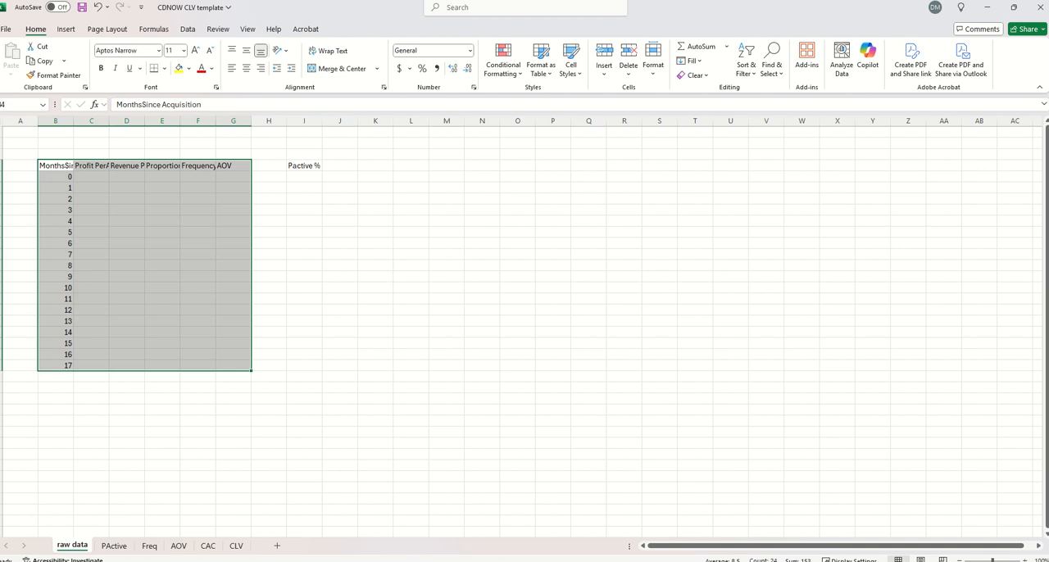
pyautogui.click(121, 547)
pyautogui.click(149, 546)
pyautogui.click(181, 546)
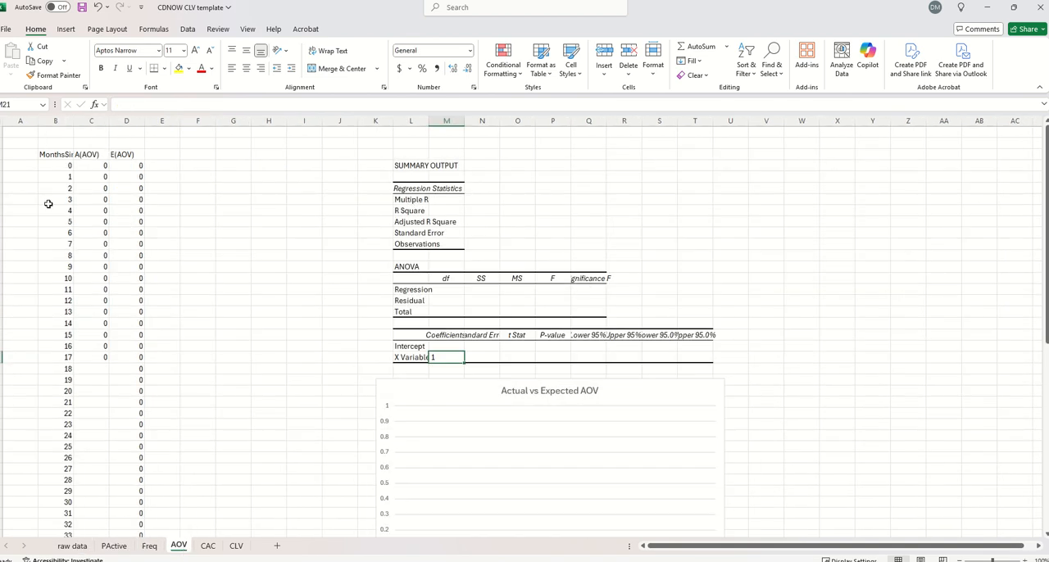
pyautogui.click(73, 546)
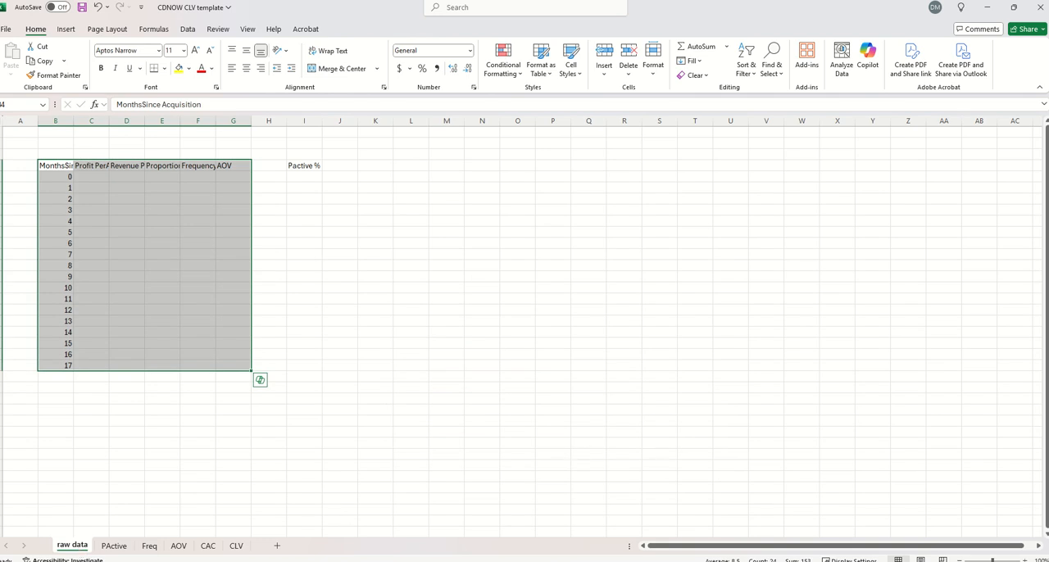
# Switch to Chrome, log in to the CBA Dashboard with the prefilled credentials, and enlarge the browser window
pyautogui.hotkey('alt', 'Tab')
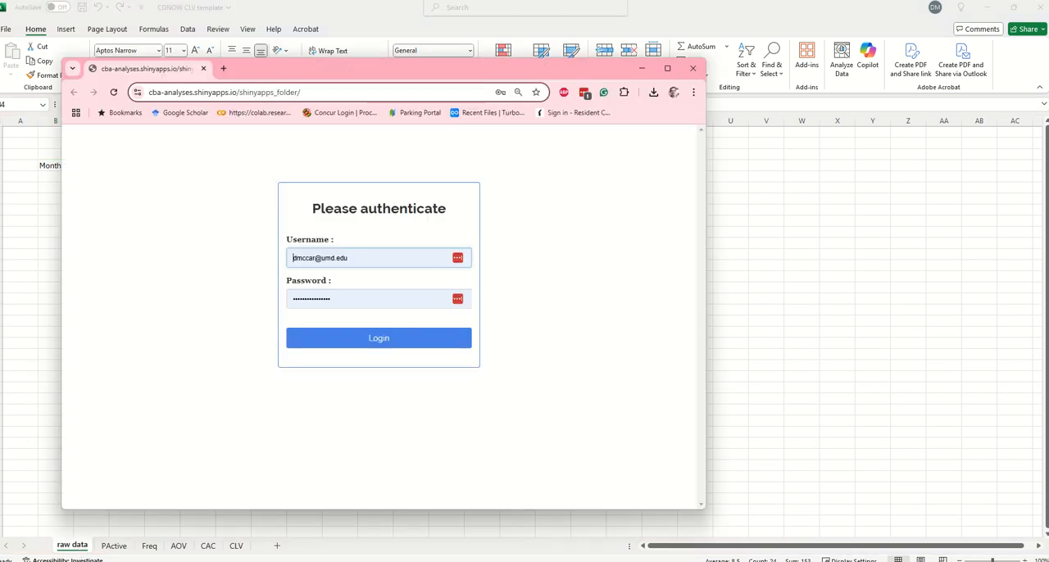
pyautogui.click(425, 344)
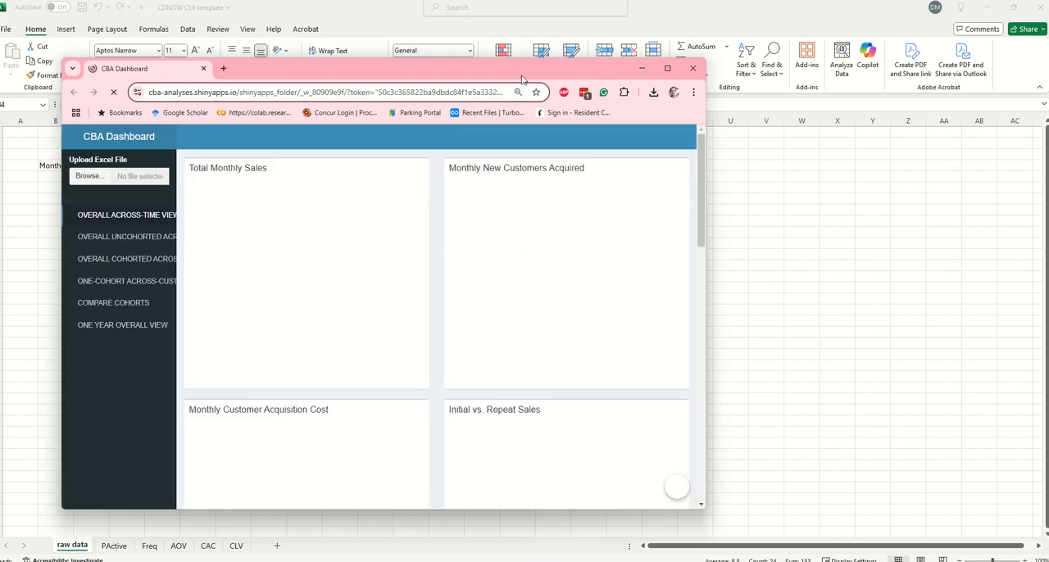
pyautogui.moveTo(520, 68); pyautogui.dragTo(484, 18)
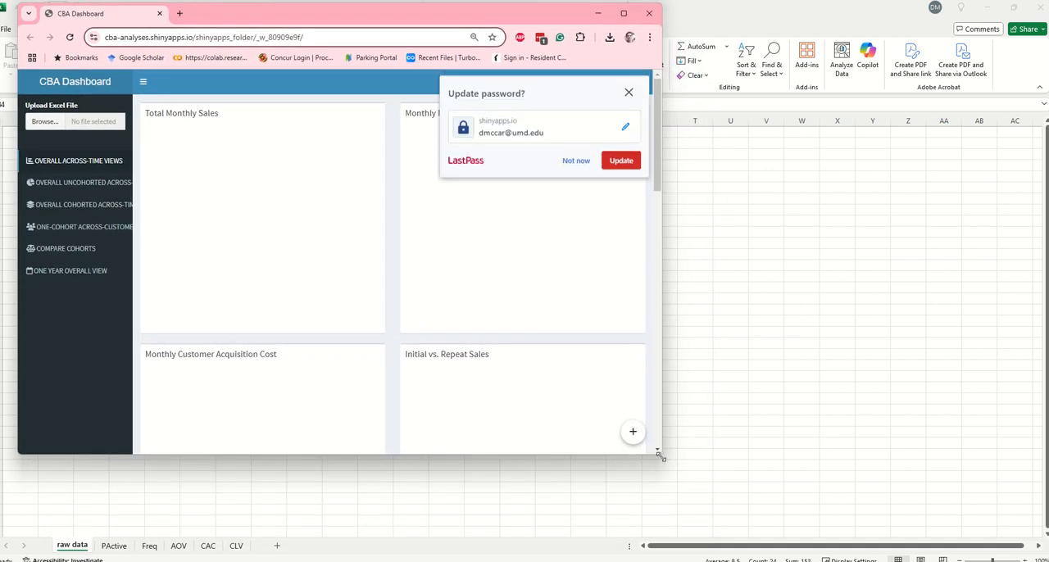
pyautogui.moveTo(739, 464); pyautogui.dragTo(939, 518)
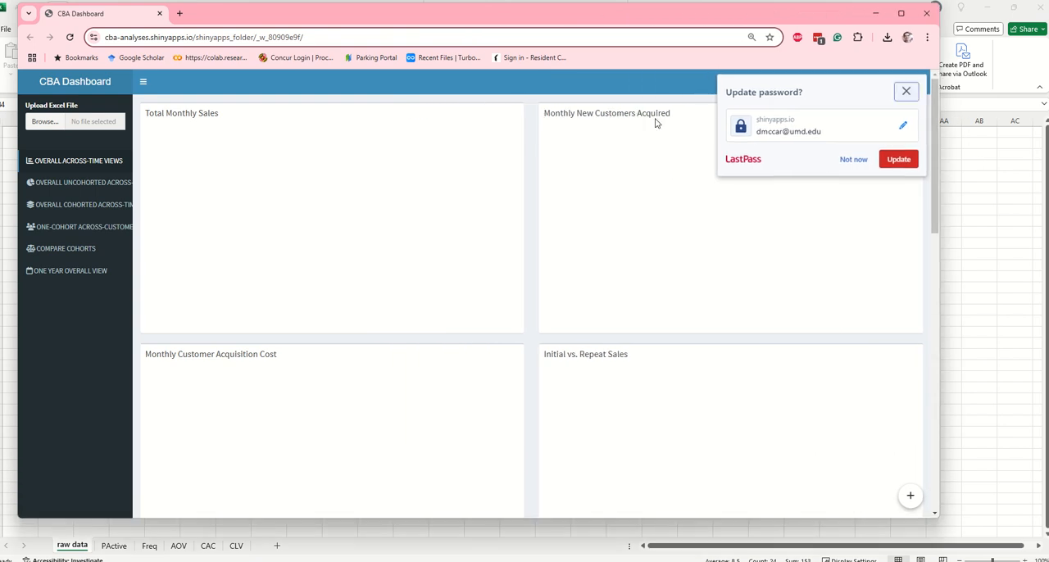
pyautogui.click(903, 91)
# Upload the Excel file "Transaction log CDNOW" from the Other folder of "5a - CLV for CDNOW" to the dashboard
pyautogui.click(44, 123)
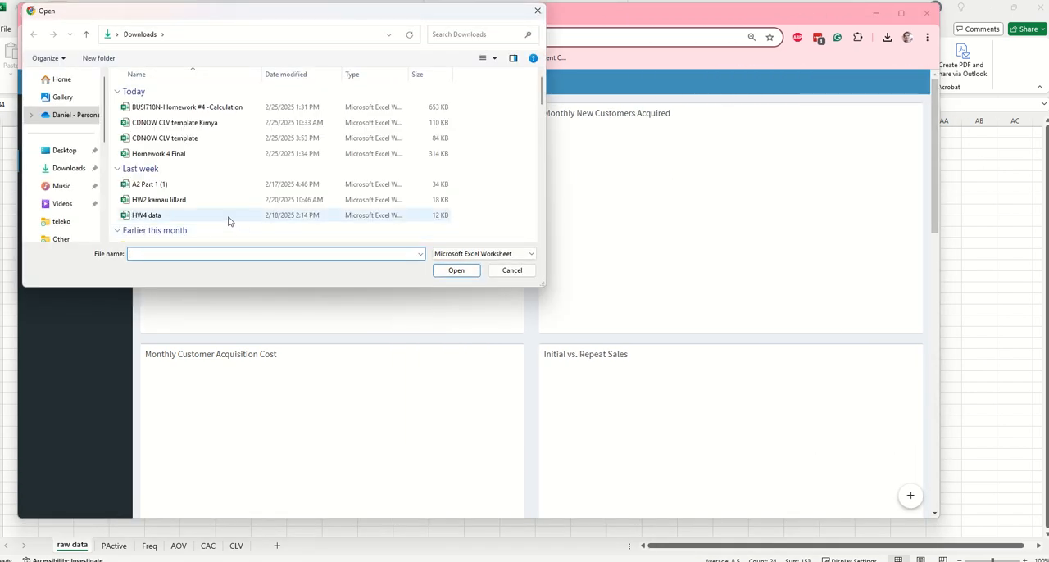
pyautogui.scroll(-2, 52, 176)
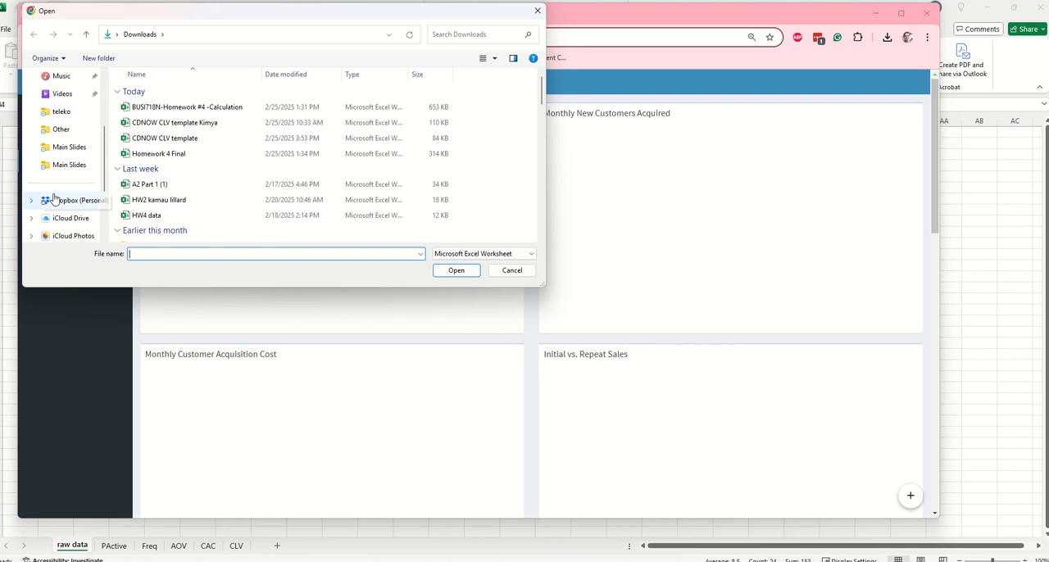
pyautogui.click(65, 147)
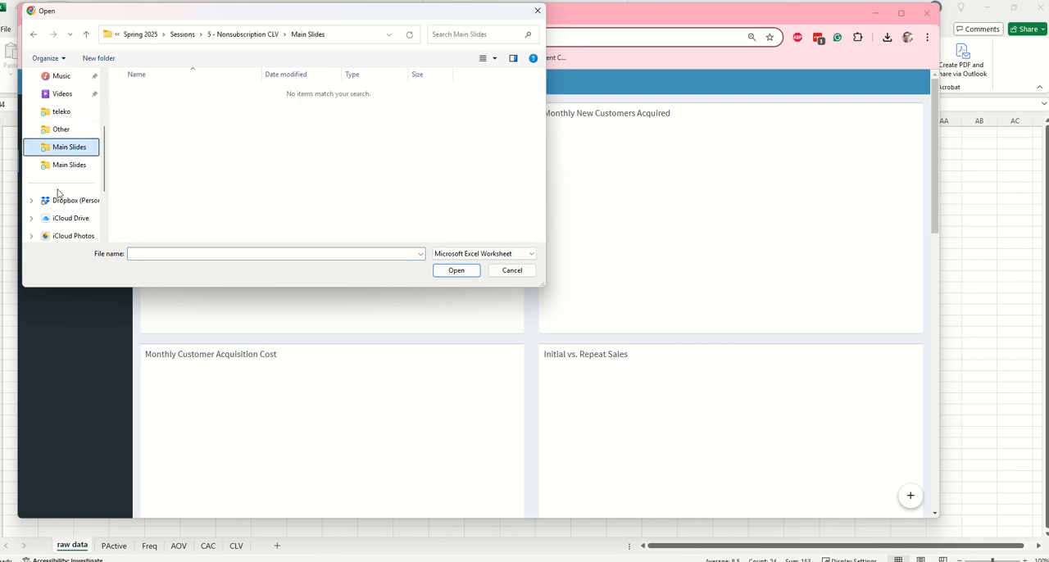
pyautogui.click(58, 130)
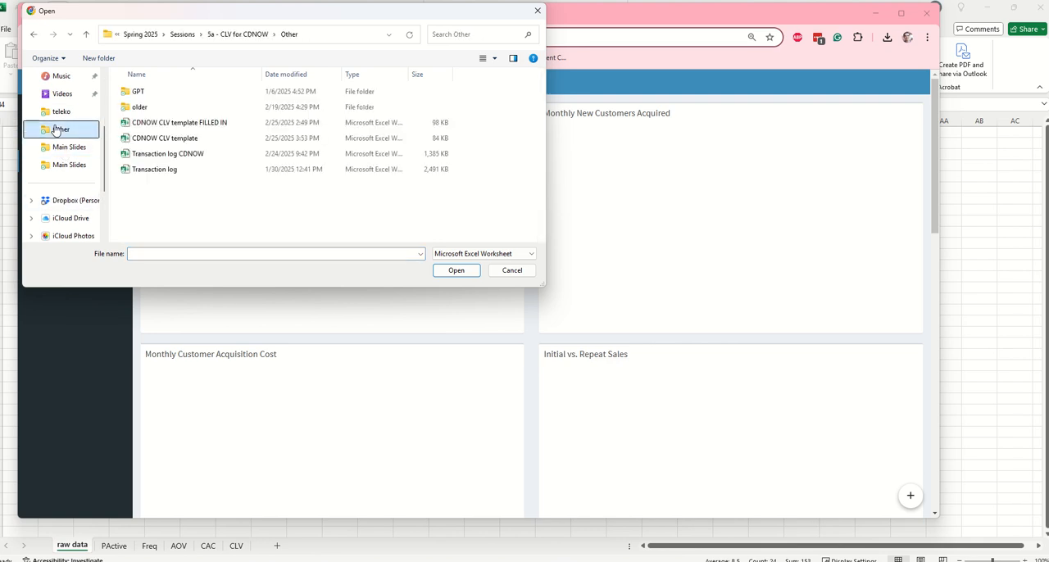
pyautogui.click(131, 158)
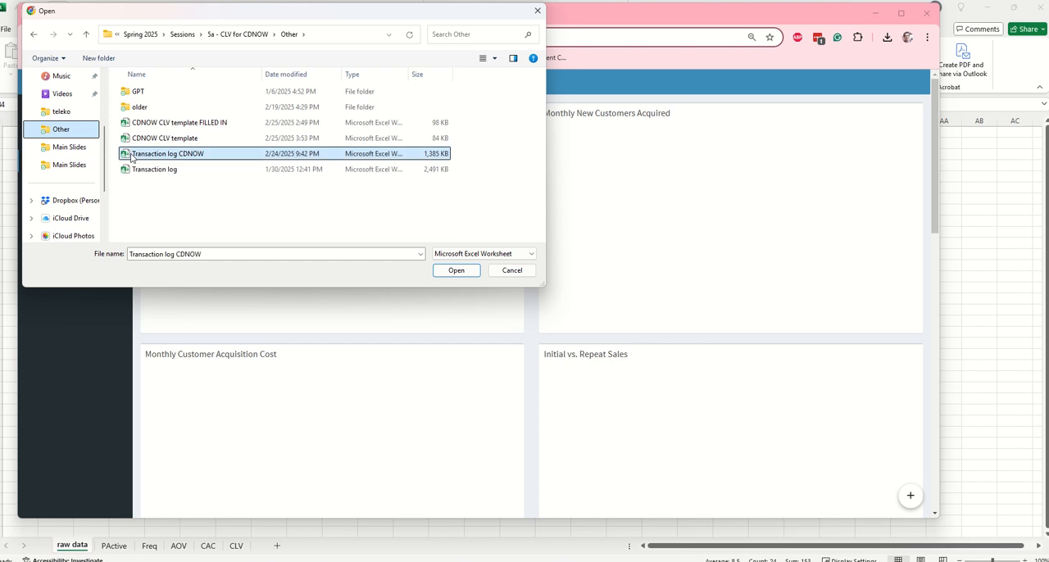
pyautogui.click(453, 273)
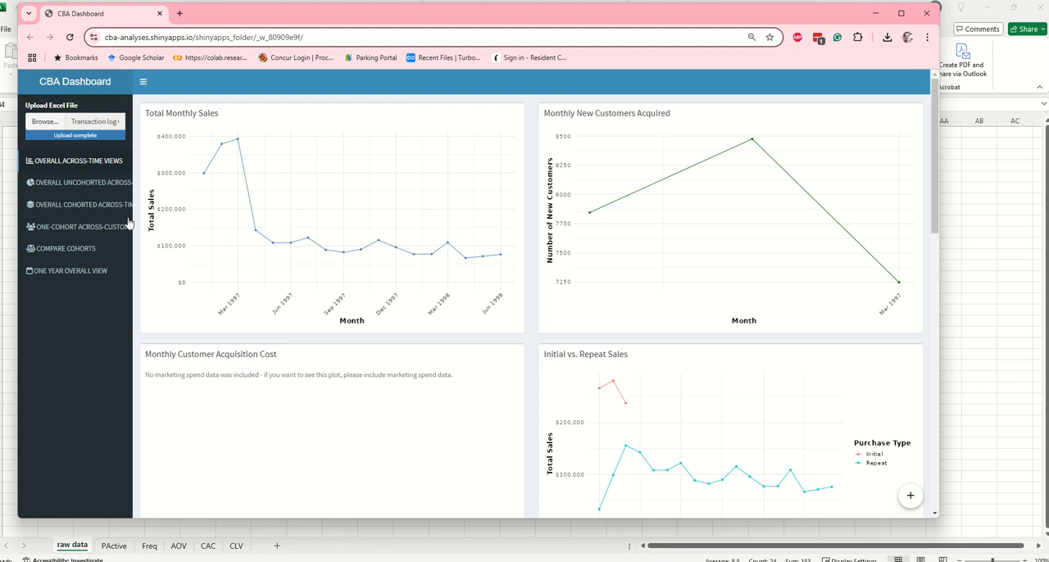
# Examine the overall across-time charts, including monthly sales, initial versus repeat sales and AOV, and sales by source
pyautogui.scroll(-3, 616, 263)
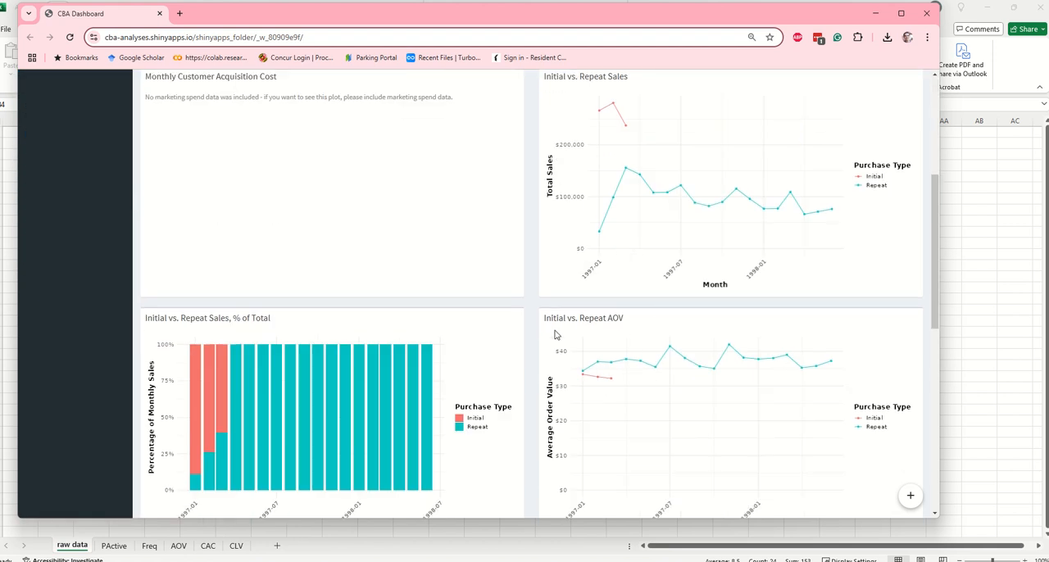
pyautogui.scroll(-2, 630, 332)
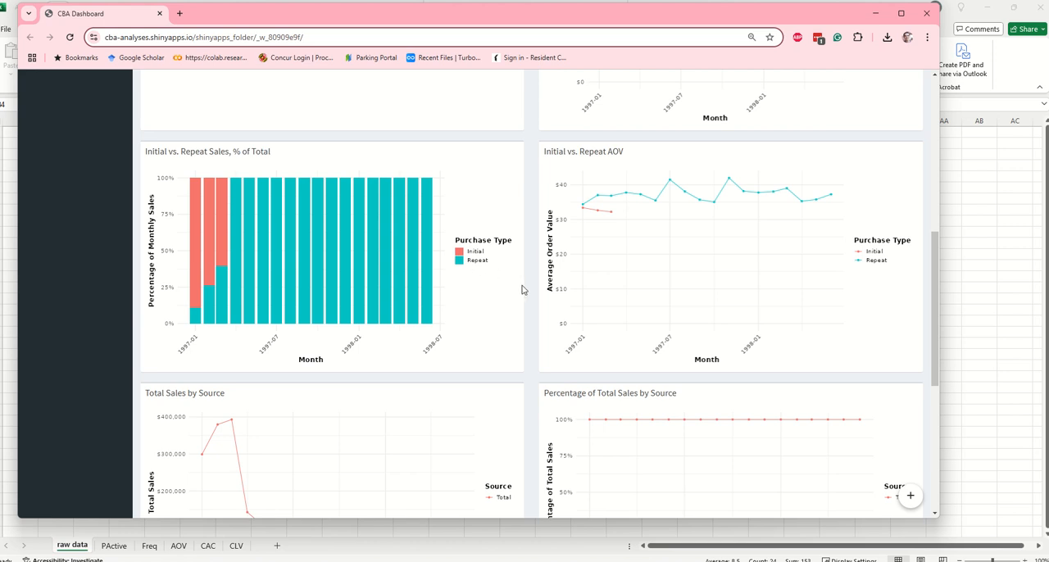
pyautogui.scroll(4, 445, 310)
pyautogui.scroll(-6, 445, 310)
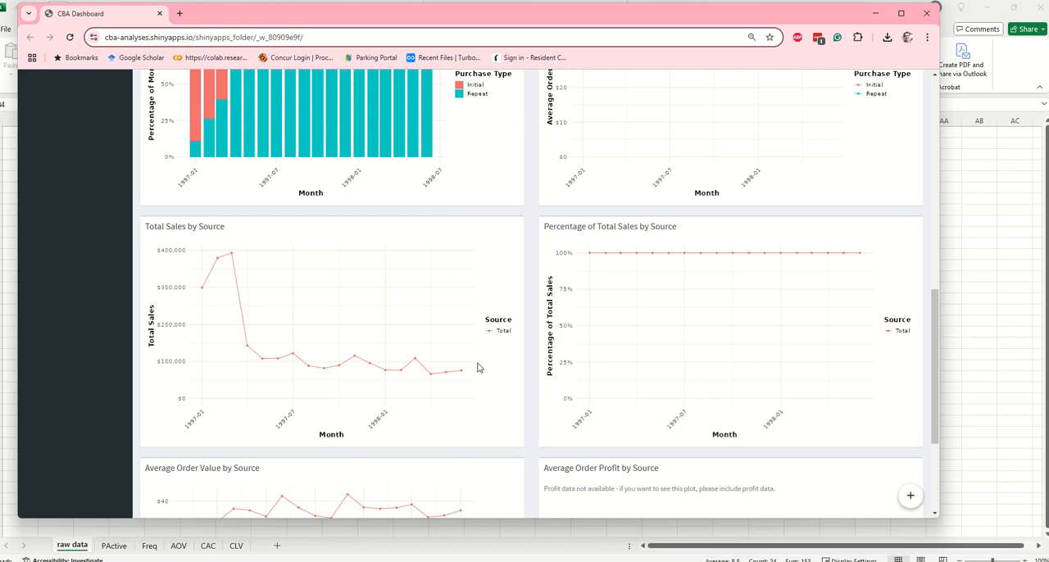
pyautogui.scroll(8, 479, 367)
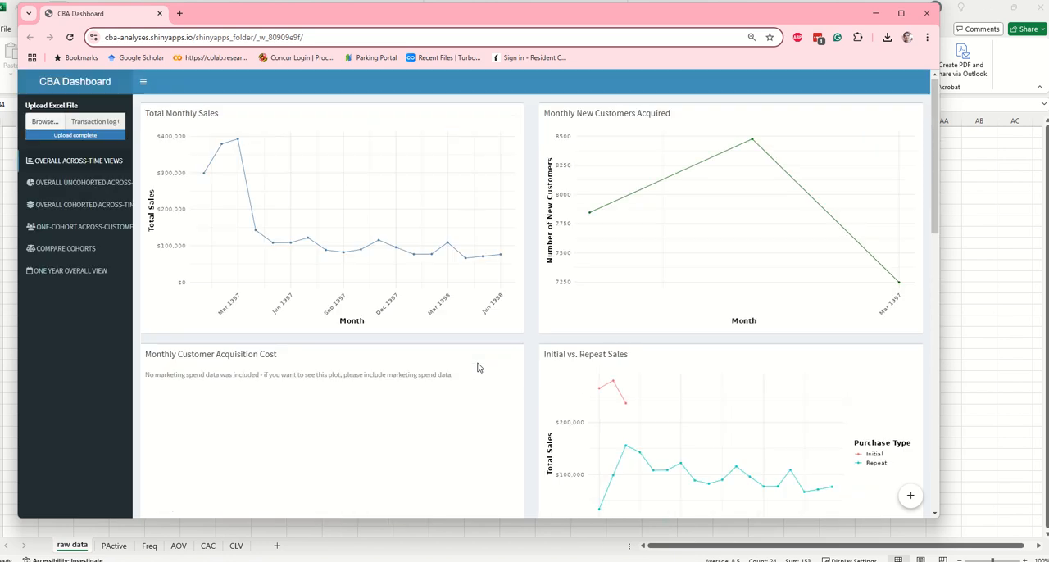
# Open the one-cohort across-customer view and choose cohort month 1997-01-01
pyautogui.click(72, 229)
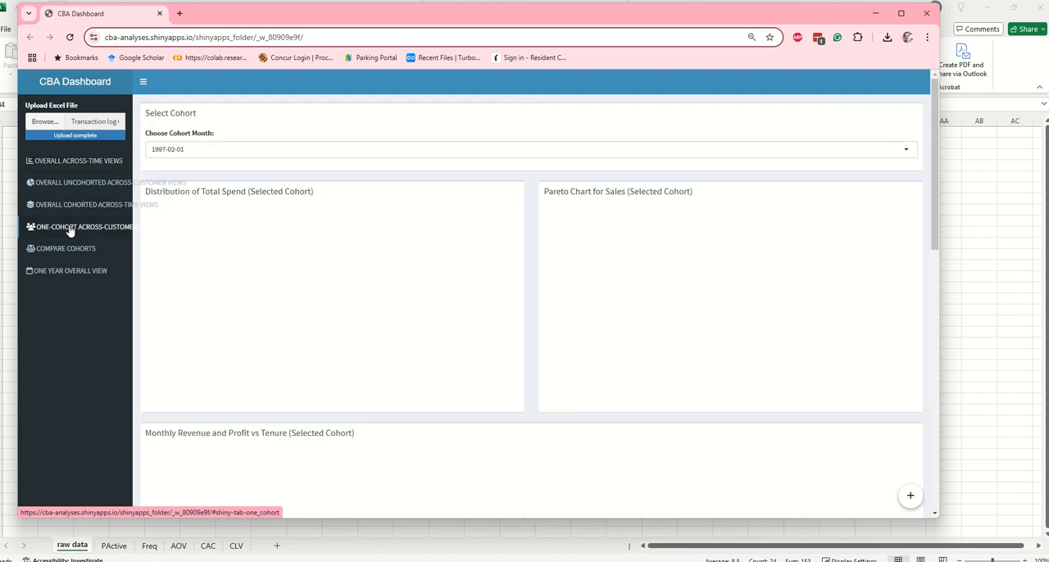
pyautogui.click(186, 149)
pyautogui.click(174, 169)
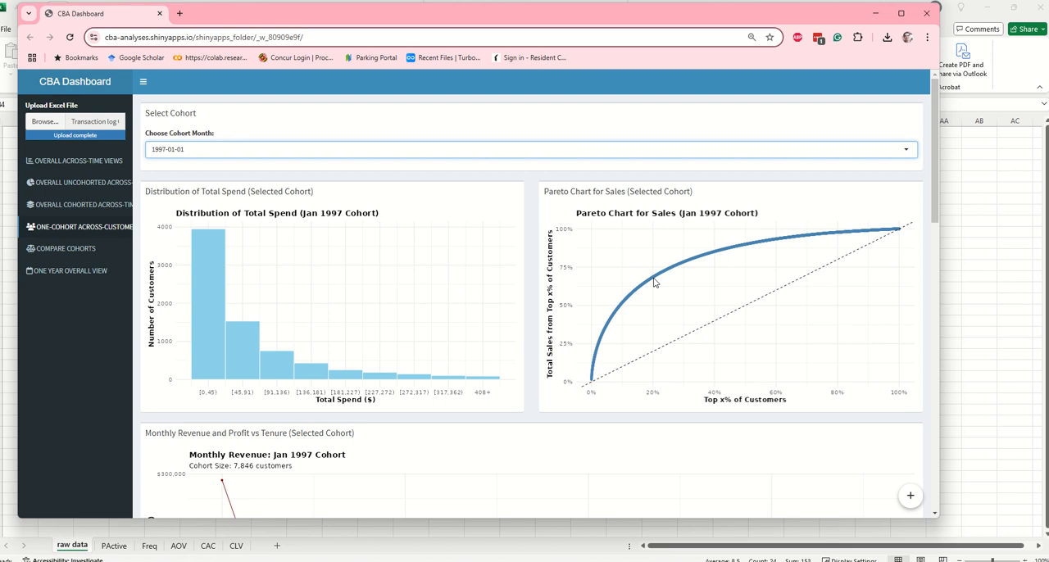
# Copy the underlying data table of the Monthly Revenue Decomposition and return to the CDNOW CLV template in Excel
pyautogui.scroll(-3, 653, 282)
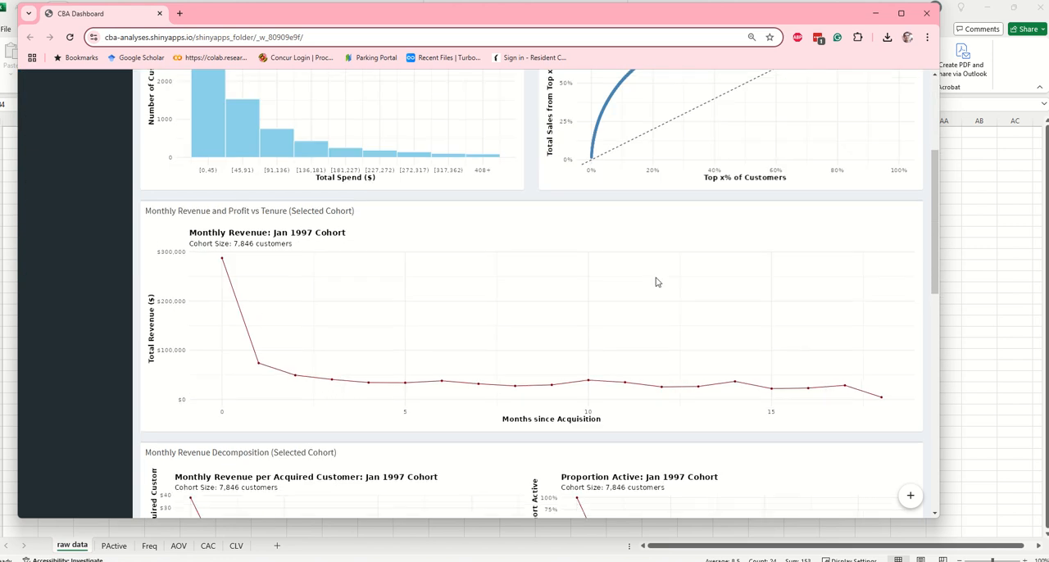
pyautogui.scroll(-3, 654, 282)
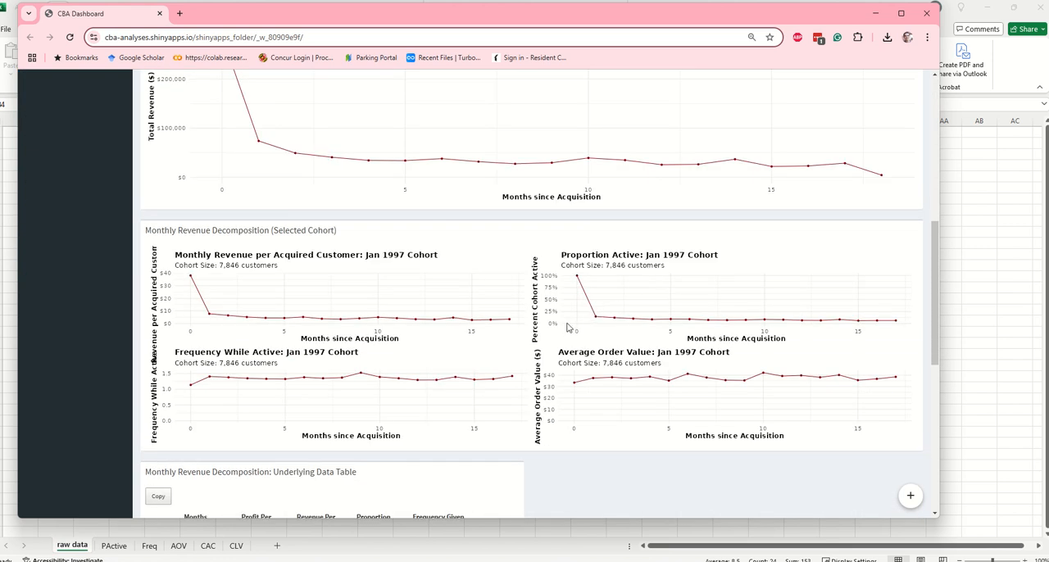
pyautogui.scroll(-3, 571, 328)
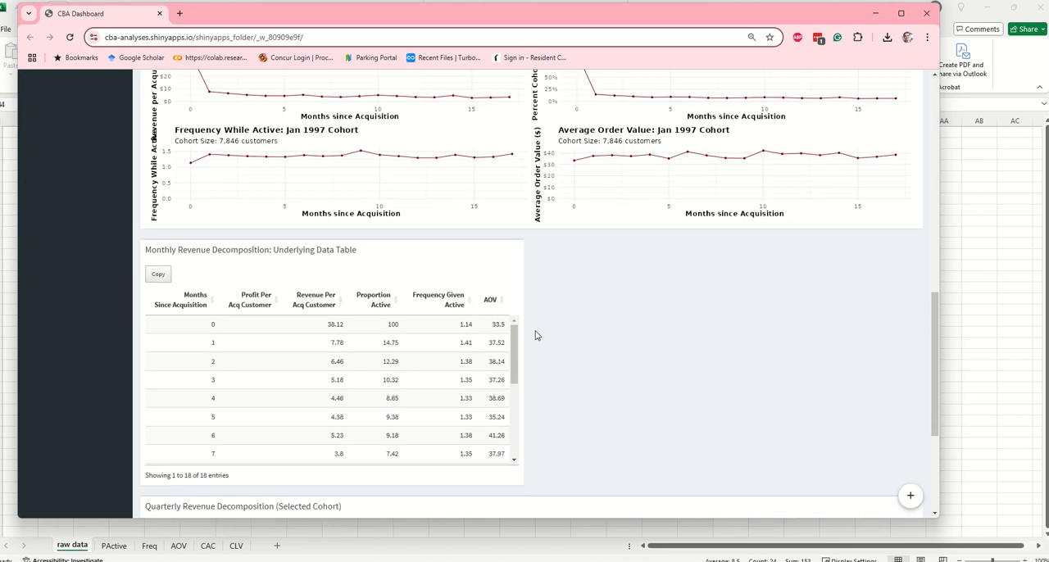
pyautogui.click(157, 277)
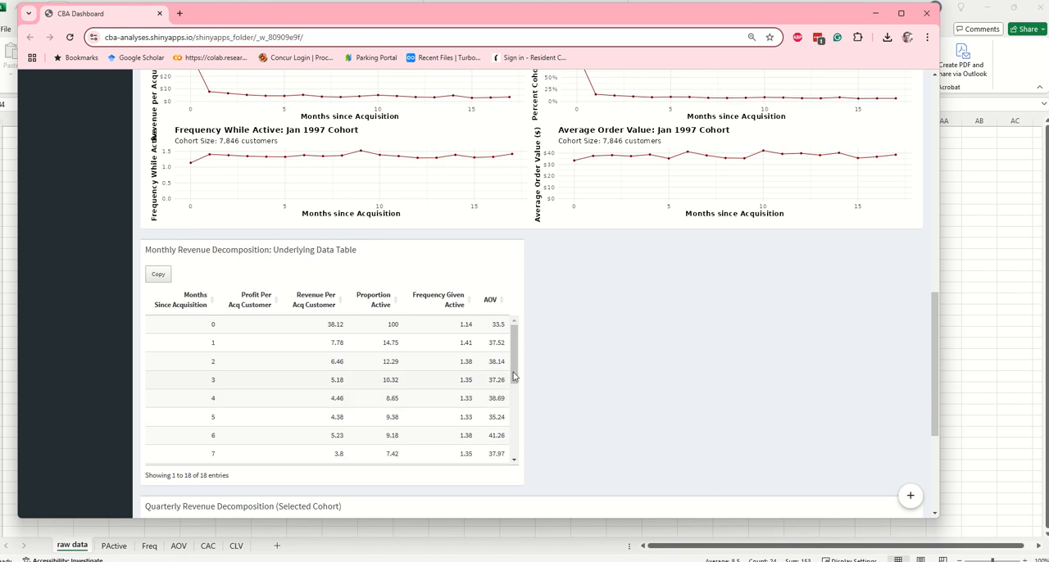
pyautogui.hotkey('alt', 'Tab')
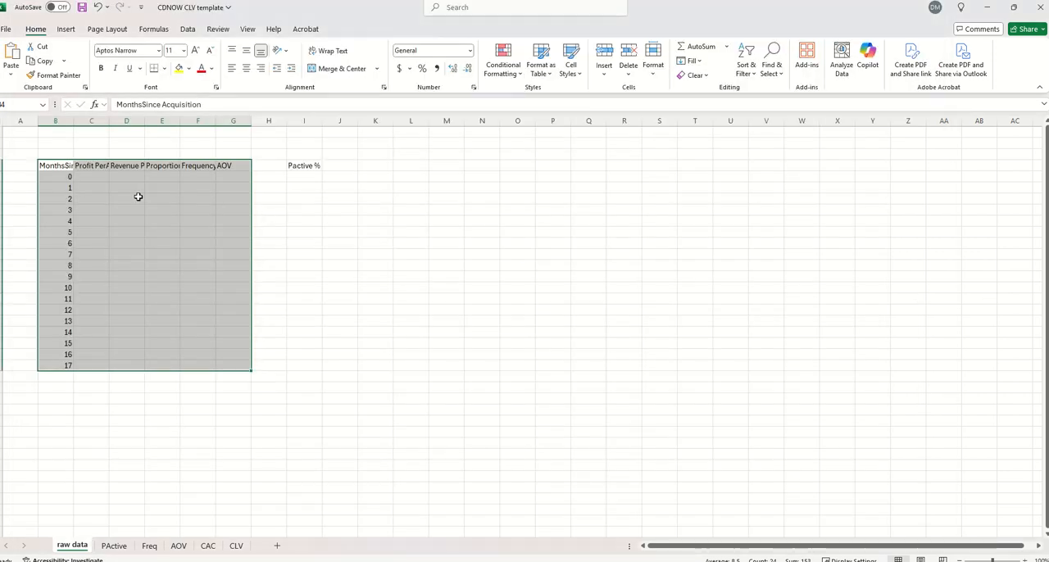
pyautogui.click(57, 165)
pyautogui.hotkey('ctrl', 'v')
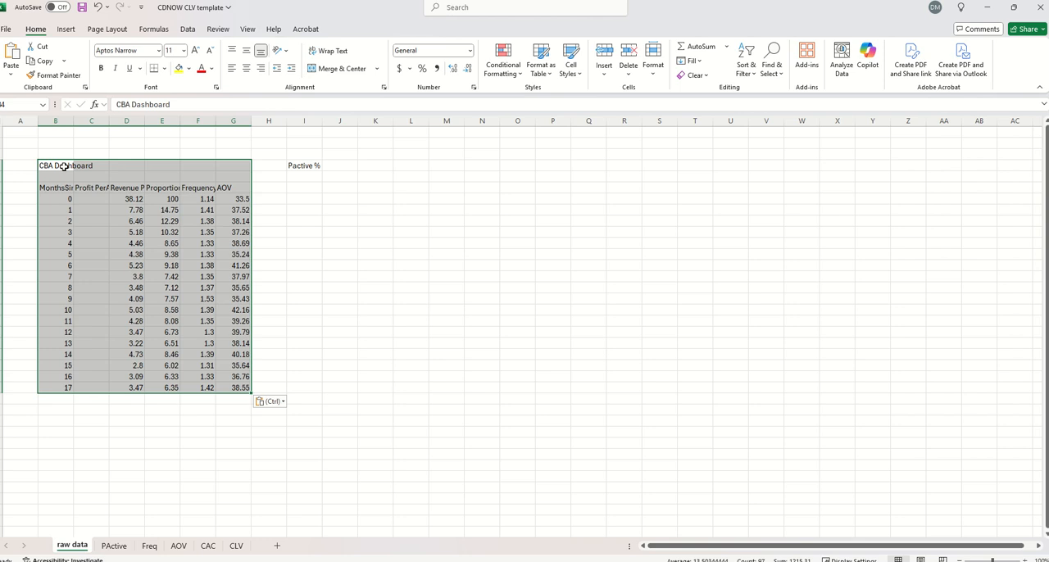
pyautogui.hotkey('ctrl', 'z')
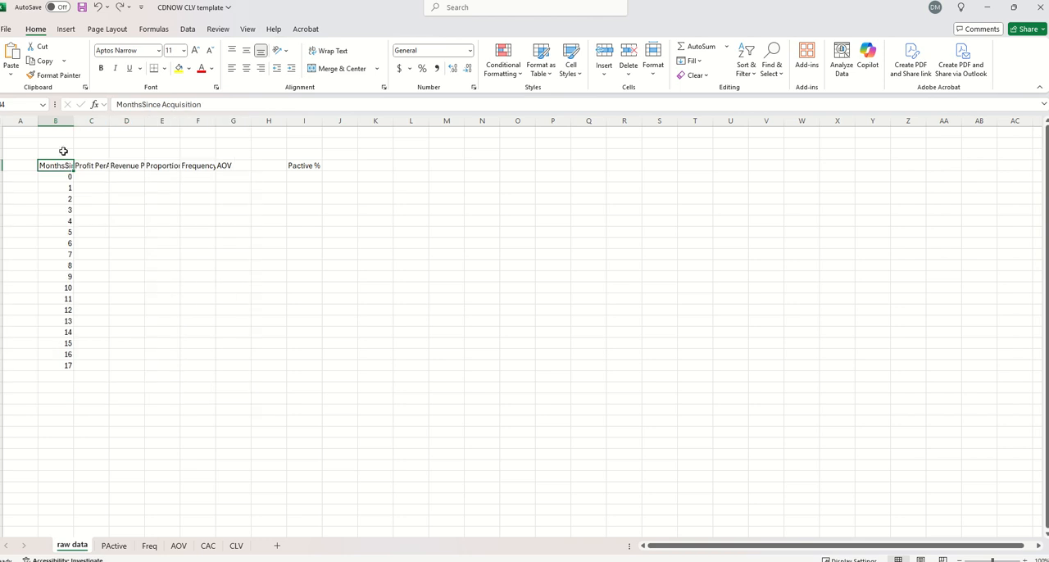
# Paste the copied cohort table into the raw data sheet starting at cell B2
pyautogui.click(59, 142)
pyautogui.hotkey('ctrl', 'v')
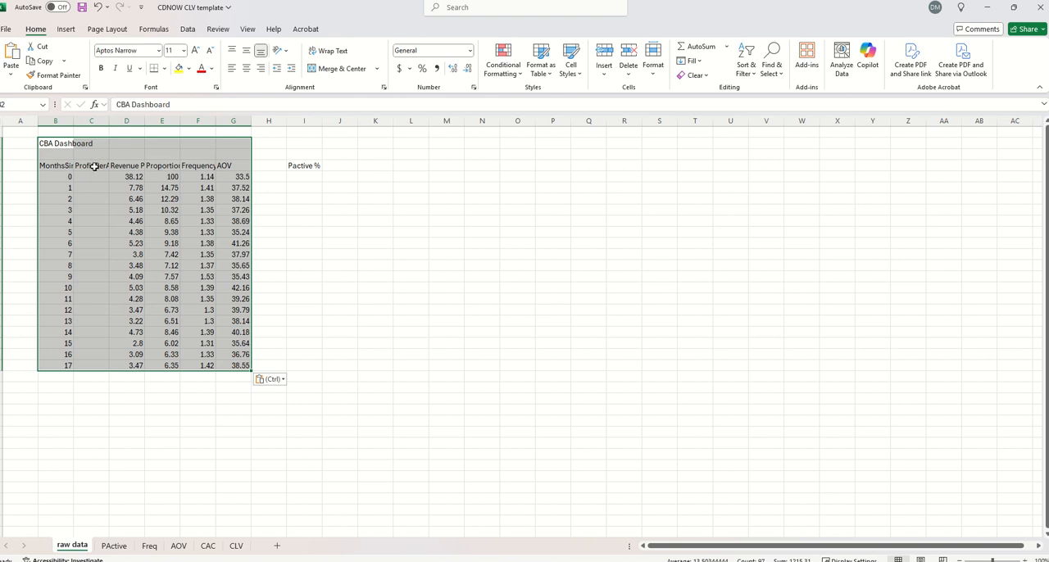
# Widen columns D through G of the raw data sheet to fit their contents
pyautogui.click(126, 166)
pyautogui.moveTo(126, 120); pyautogui.dragTo(250, 121)
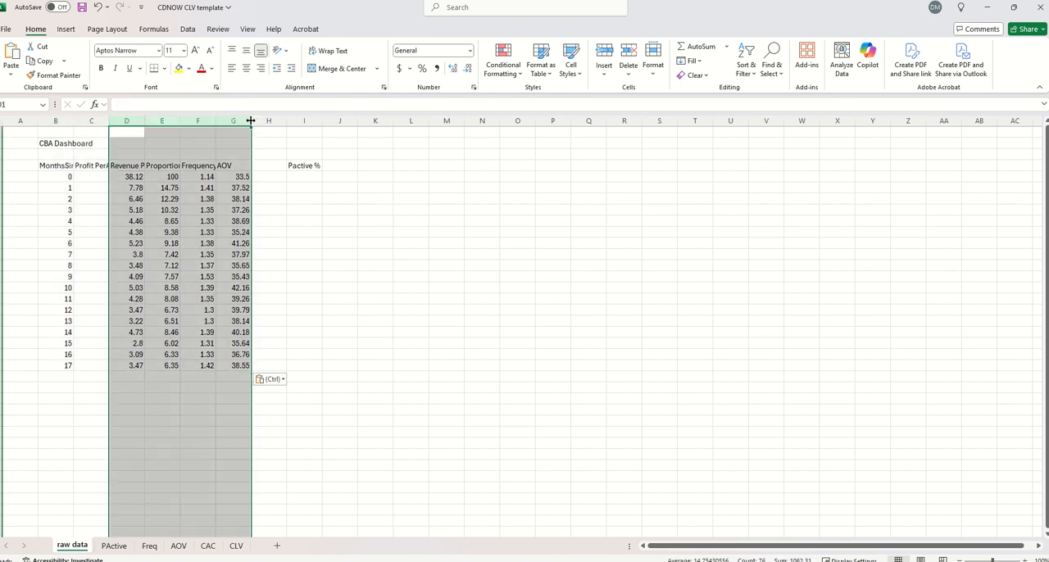
pyautogui.doubleClick(251, 120)
pyautogui.moveTo(245, 166); pyautogui.dragTo(274, 389)
# Enter the formula =E5/$E$5 in the first Pactive % cell, I5, on the raw data sheet
pyautogui.click(420, 179)
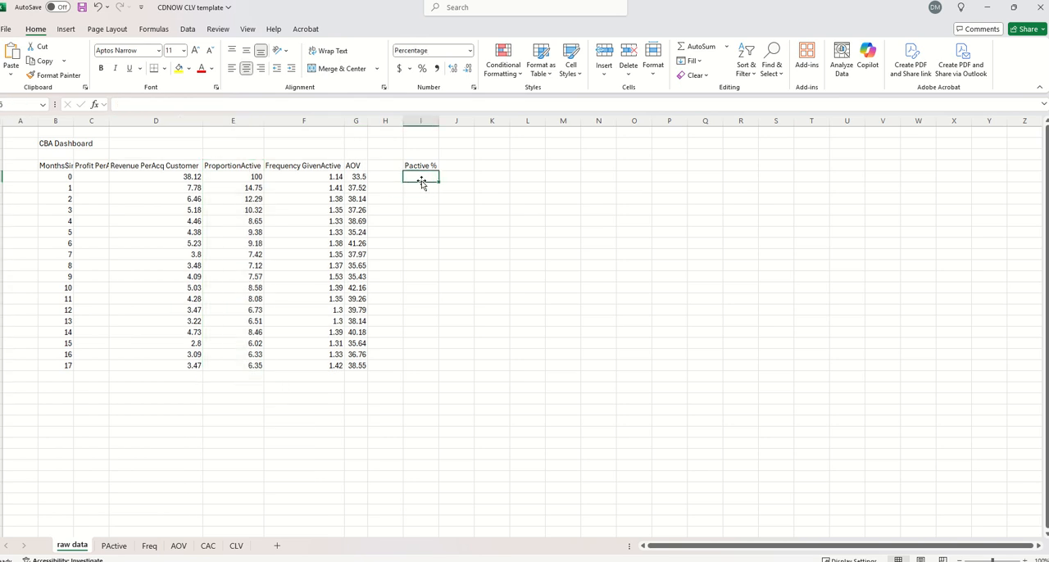
pyautogui.write('=')
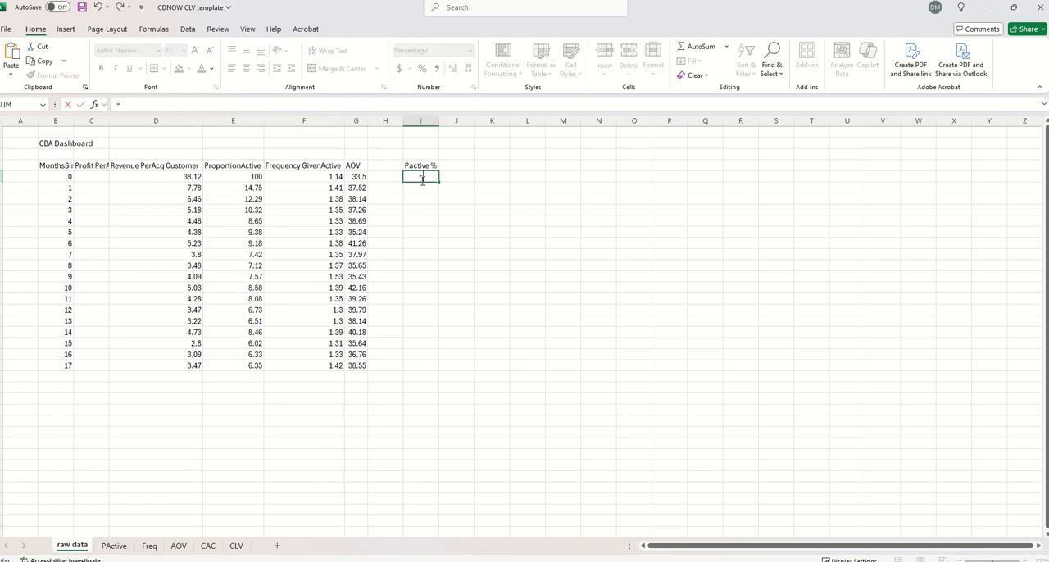
pyautogui.press('Left')
pyautogui.press('Left')
pyautogui.press('Left')
pyautogui.press('Left')
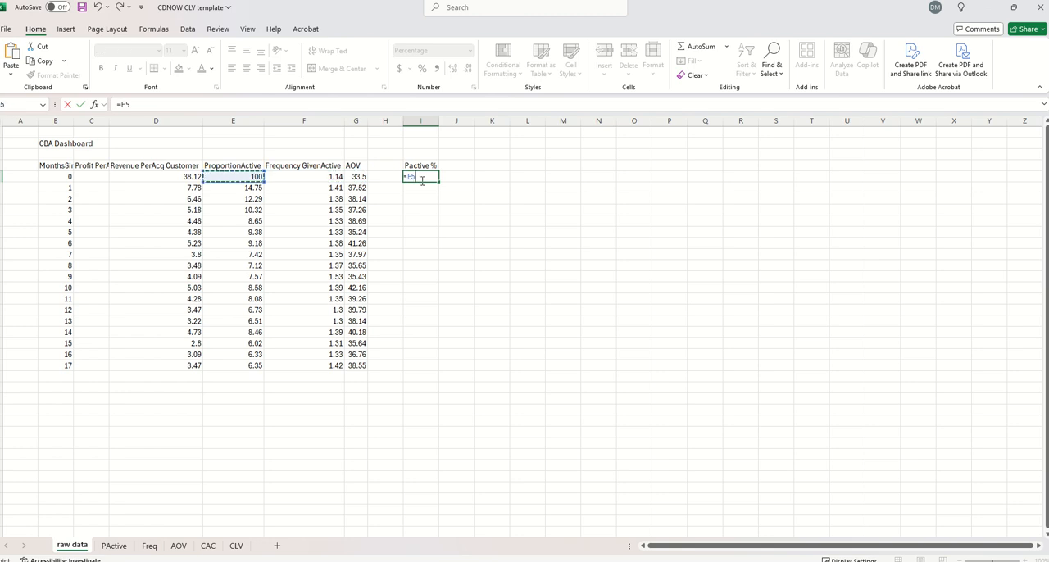
pyautogui.write('/')
pyautogui.press('Left')
pyautogui.press('Left')
pyautogui.press('Left')
pyautogui.press('Left')
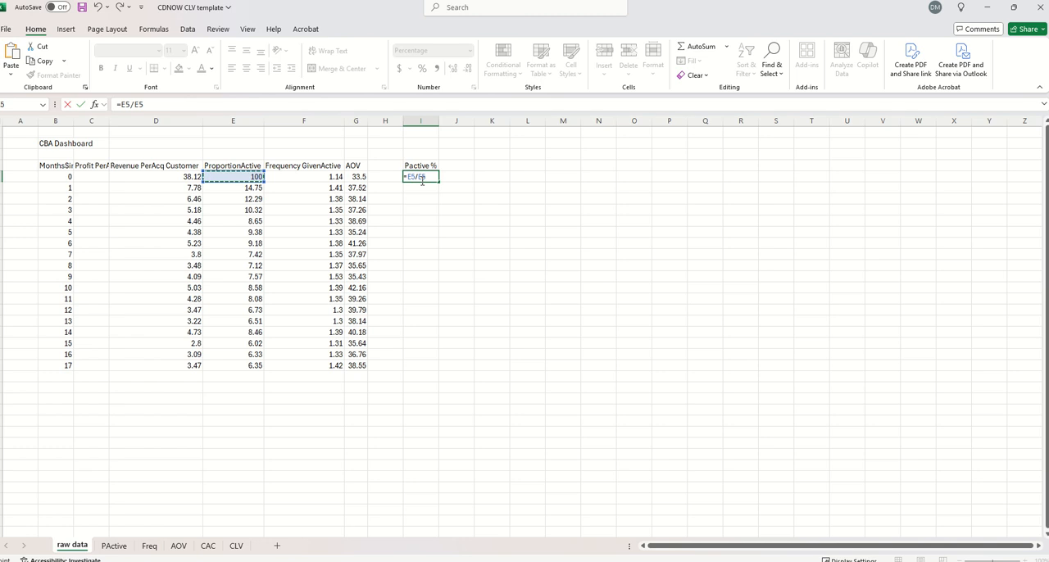
pyautogui.press('Return')
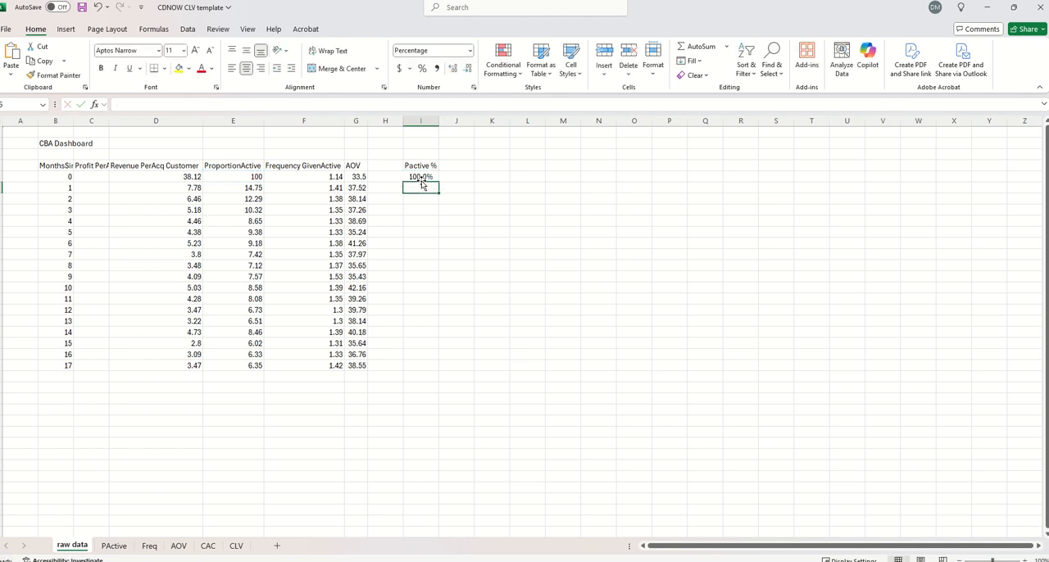
# Copy the Pactive % formula from I5 down through month 17 in I22
pyautogui.click(419, 176)
pyautogui.hotkey('ctrl', 'c')
pyautogui.keyDown('shift'); pyautogui.click(426, 365); pyautogui.keyUp('shift')
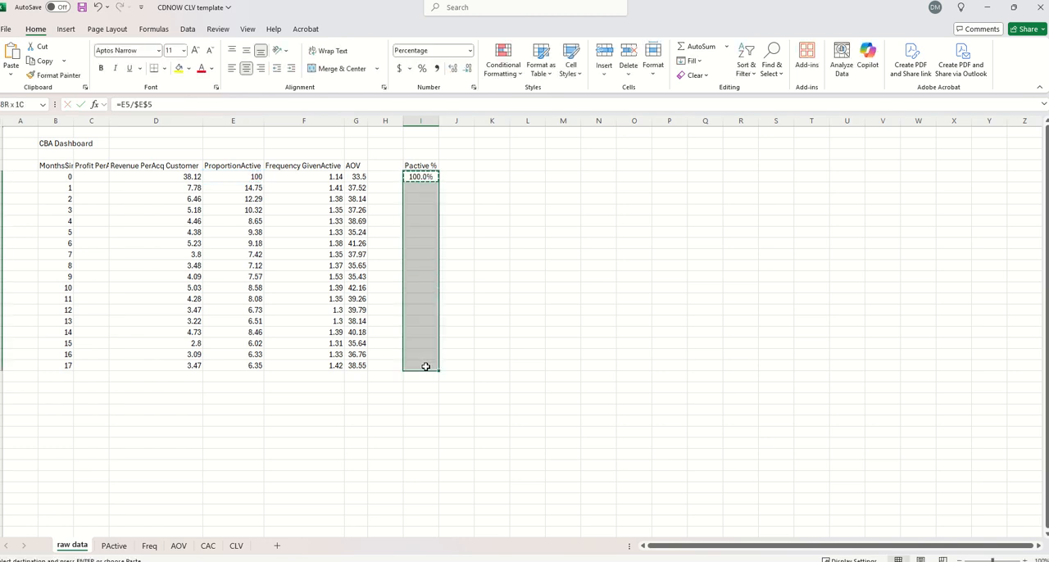
pyautogui.hotkey('ctrl', 'v')
pyautogui.moveTo(419, 176); pyautogui.dragTo(412, 366)
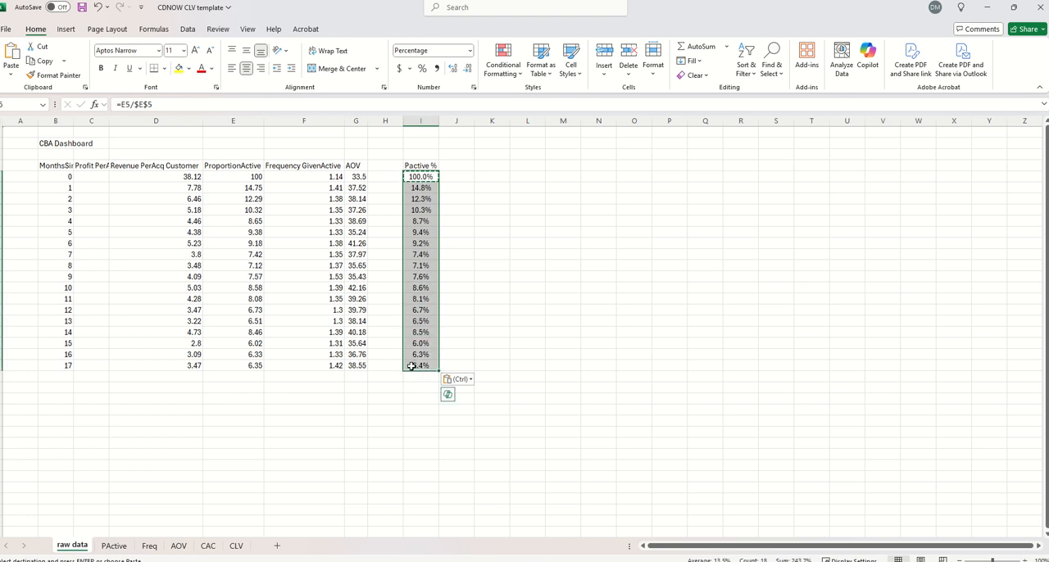
# Check on the PActive sheet that the A(% Alive) column links to the raw data through month 17
pyautogui.click(115, 547)
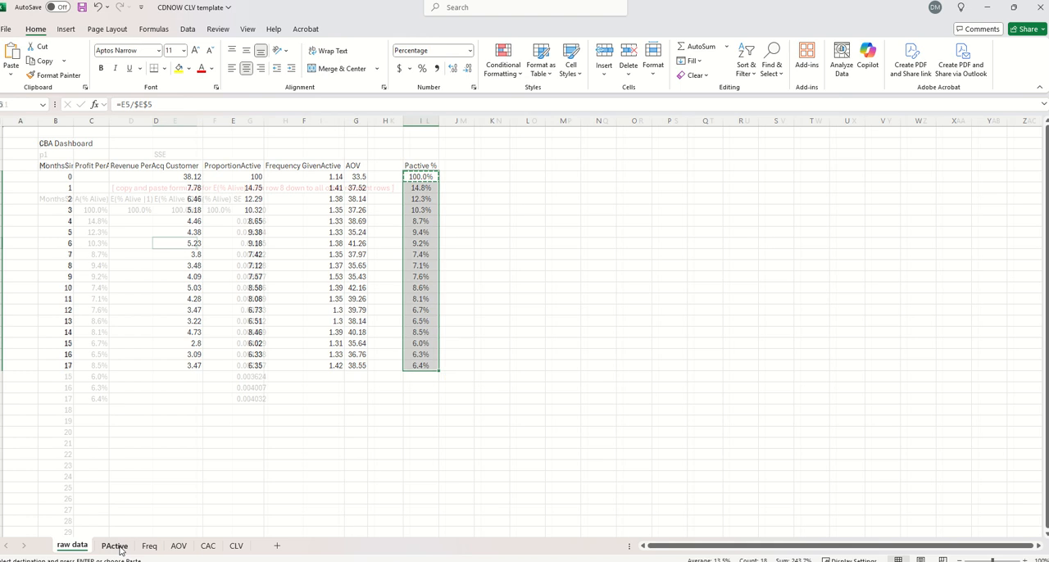
pyautogui.click(95, 213)
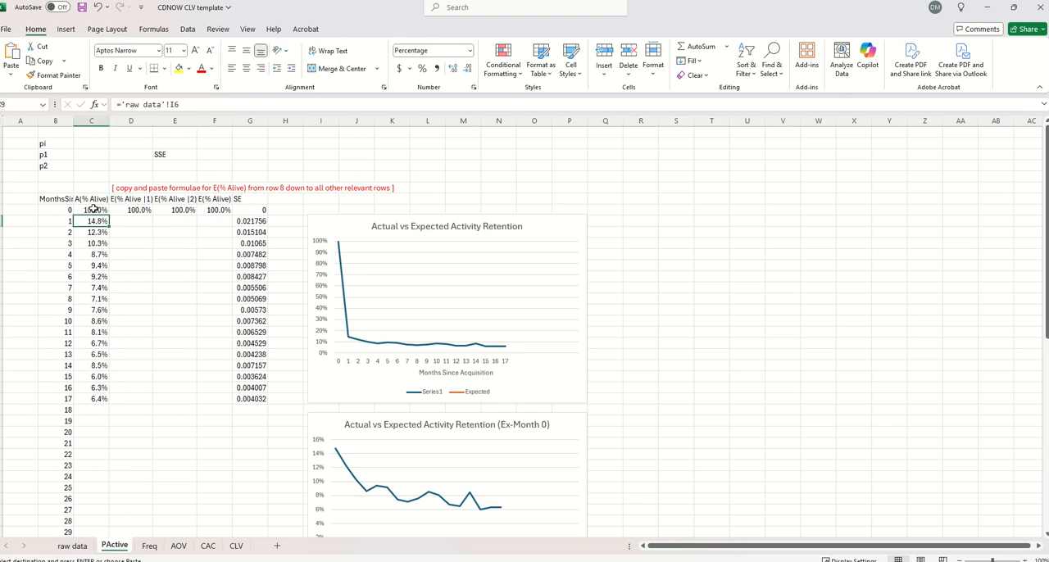
pyautogui.moveTo(96, 399); pyautogui.dragTo(77, 260)
pyautogui.click(96, 399)
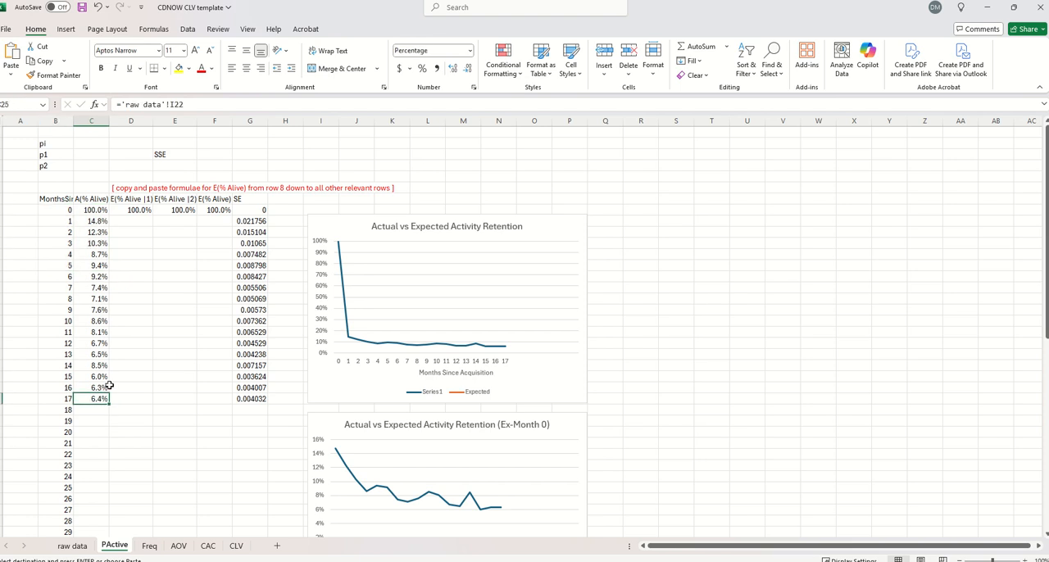
pyautogui.click(95, 420)
pyautogui.click(95, 400)
# Compare the month 17 active percentage on the raw data and PActive sheets at different numbers of decimals
pyautogui.click(456, 73)
pyautogui.click(72, 546)
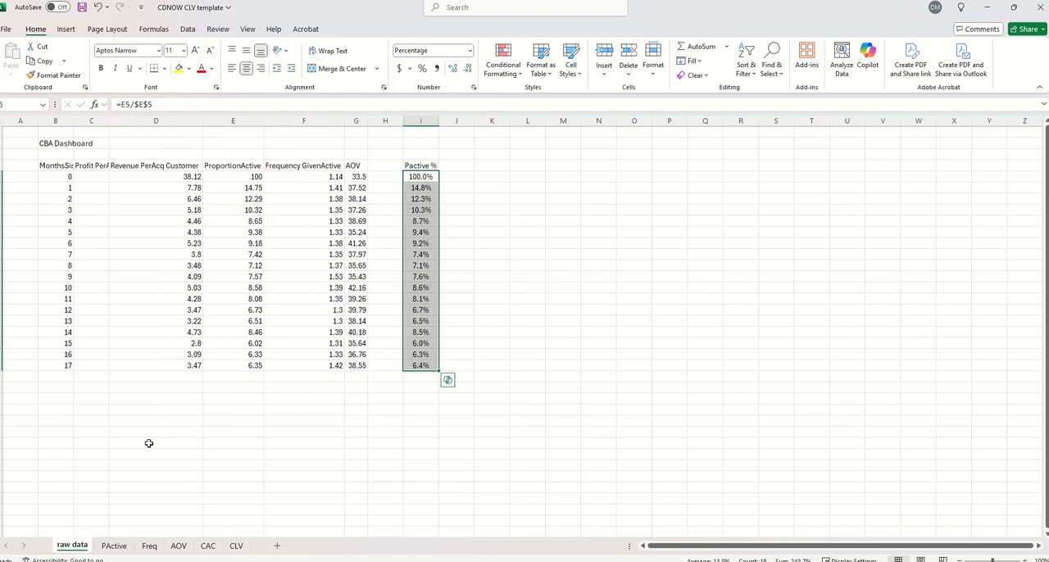
pyautogui.click(408, 366)
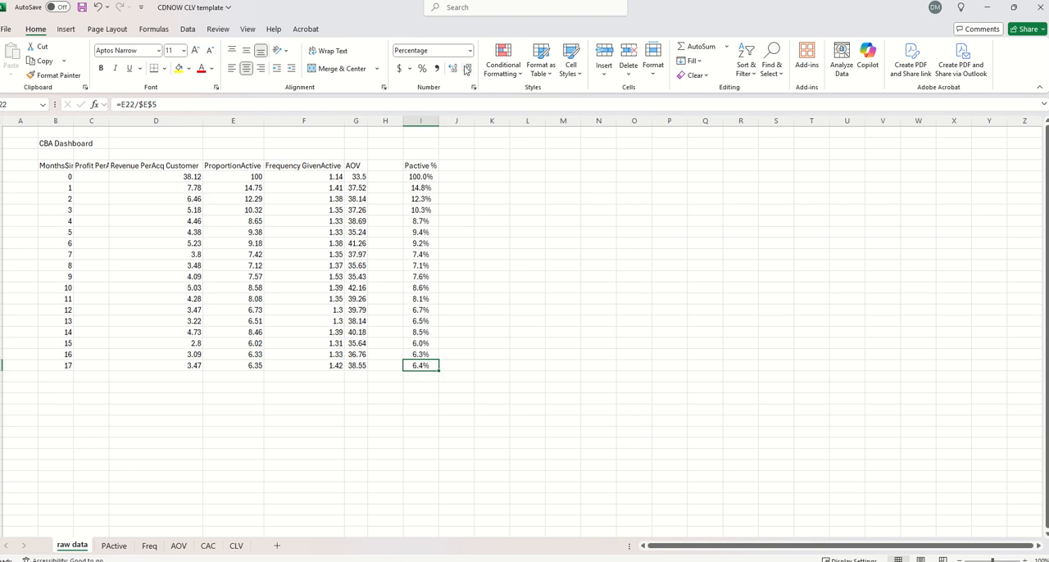
pyautogui.click(453, 68)
pyautogui.click(452, 70)
pyautogui.click(468, 69)
pyautogui.click(468, 69)
pyautogui.click(114, 546)
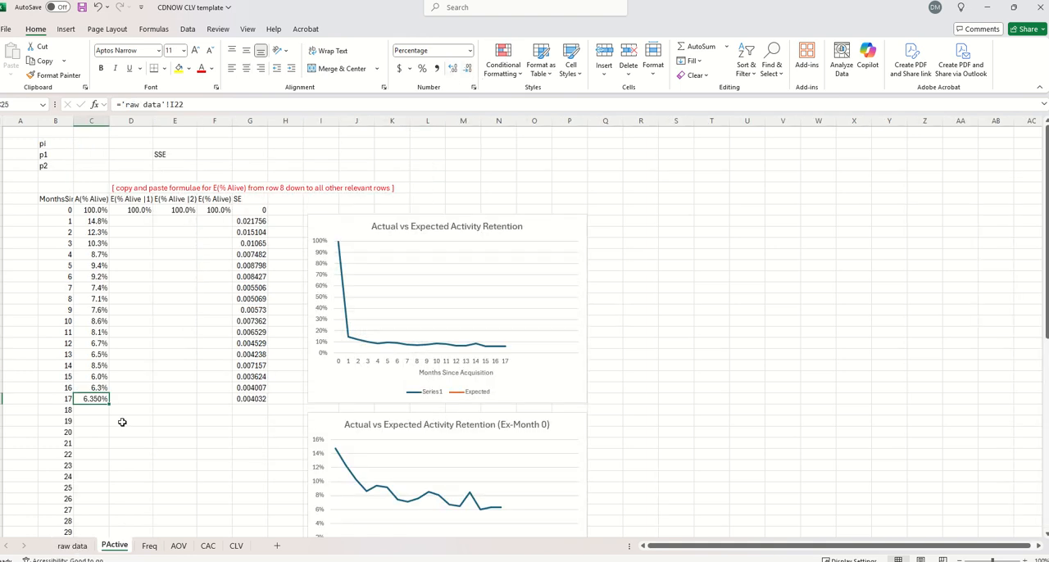
pyautogui.click(467, 70)
pyautogui.click(467, 69)
# Enter the starting parameters on the PActive sheet: pi 0.1, p1 0.03 and p2 0.15
pyautogui.click(92, 144)
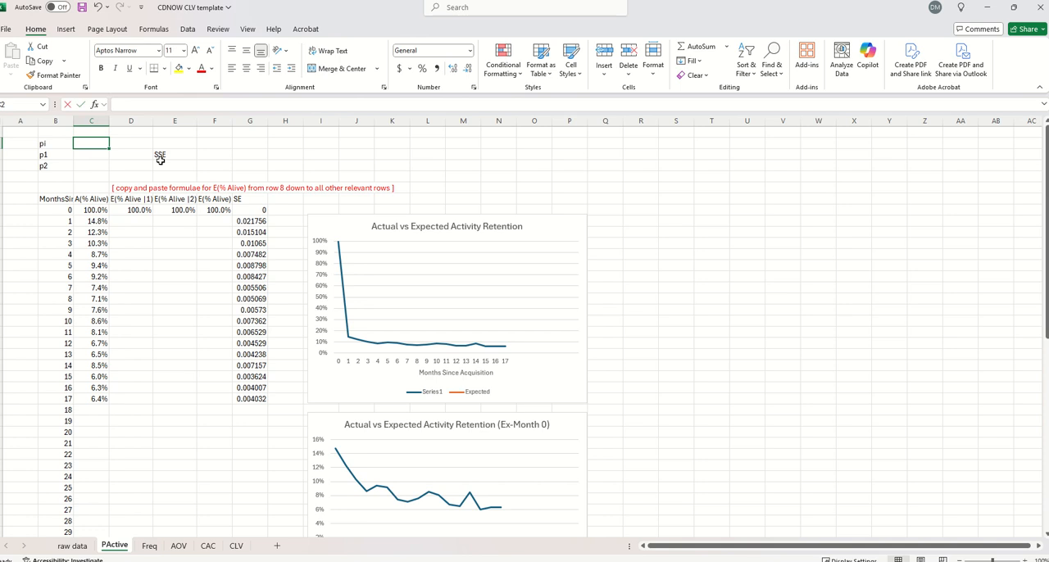
pyautogui.write('.03')
pyautogui.press('Return')
pyautogui.press('Up')
pyautogui.write('.1')
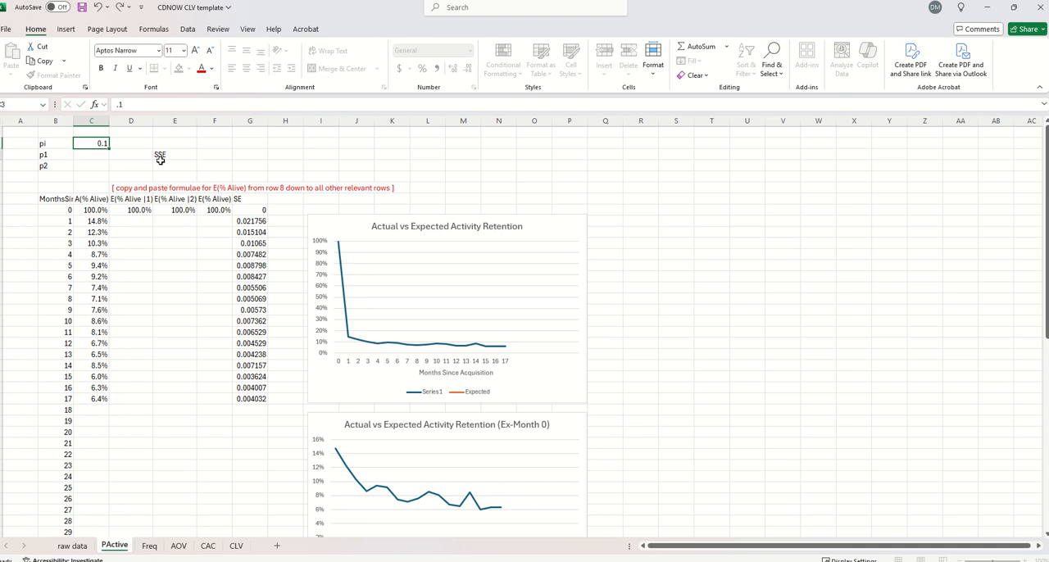
pyautogui.press('Return')
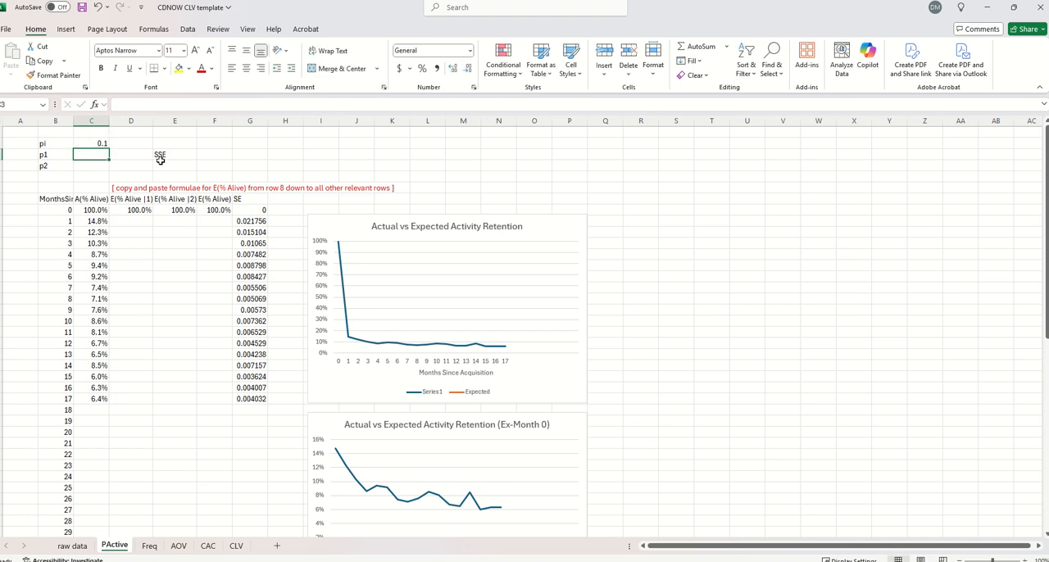
pyautogui.write('.03')
pyautogui.press('Return')
pyautogui.write('.15')
pyautogui.press('Return')
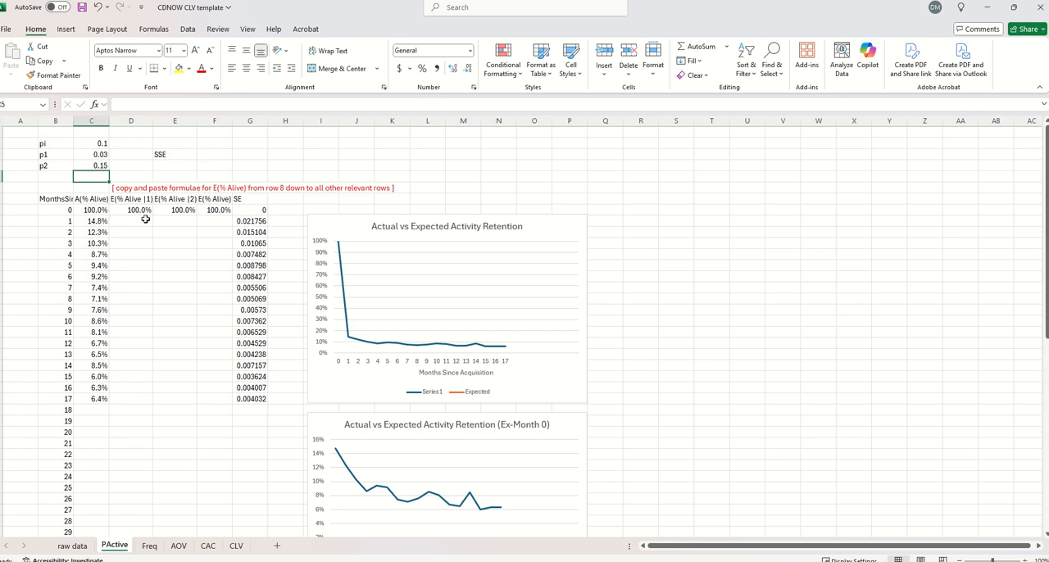
# Copy the row 8 formulas for E(% Alive |1), E(% Alive |2) and E(% Alive) down through month 17
pyautogui.moveTo(132, 210); pyautogui.dragTo(213, 399)
pyautogui.hotkey('ctrl', 'c')
pyautogui.hotkey('ctrl', 'v')
pyautogui.press('Escape')
# Examine the formulas behind the E(% Alive |1), E(% Alive |2), E(% Alive) and SE columns
pyautogui.click(133, 277)
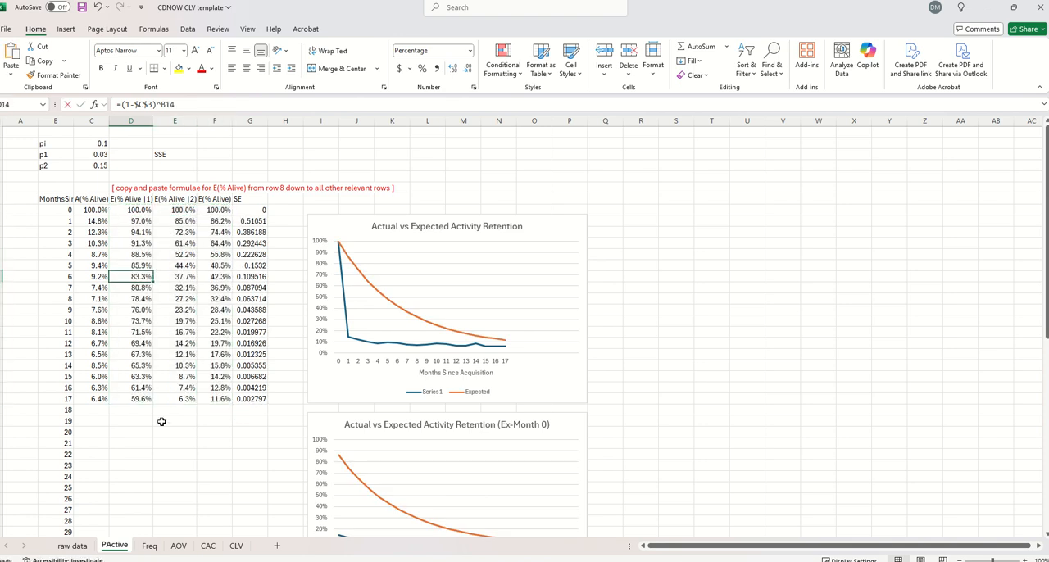
pyautogui.press('F2')
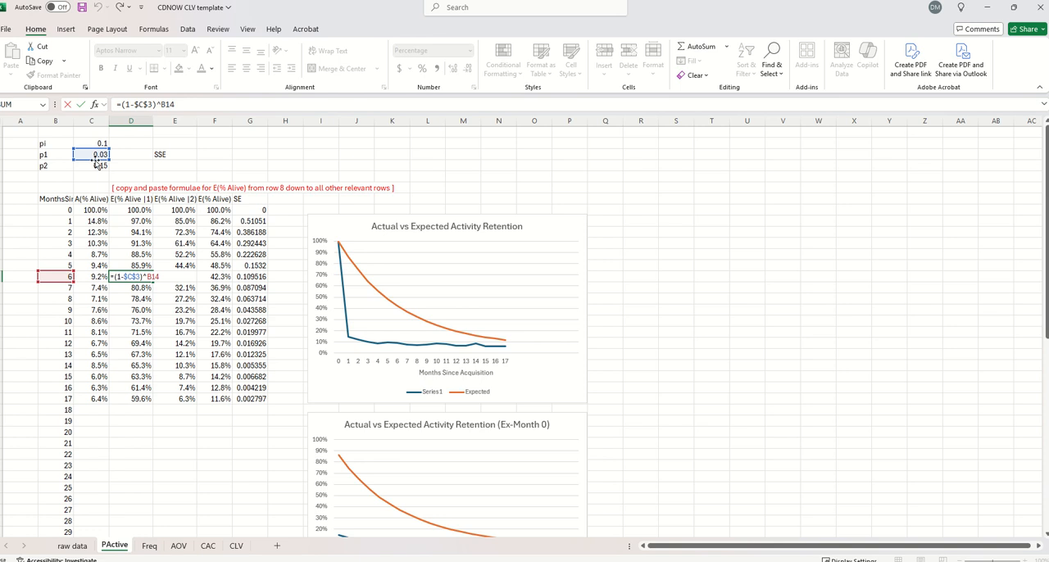
pyautogui.press('Escape')
pyautogui.click(185, 278)
pyautogui.press('F2')
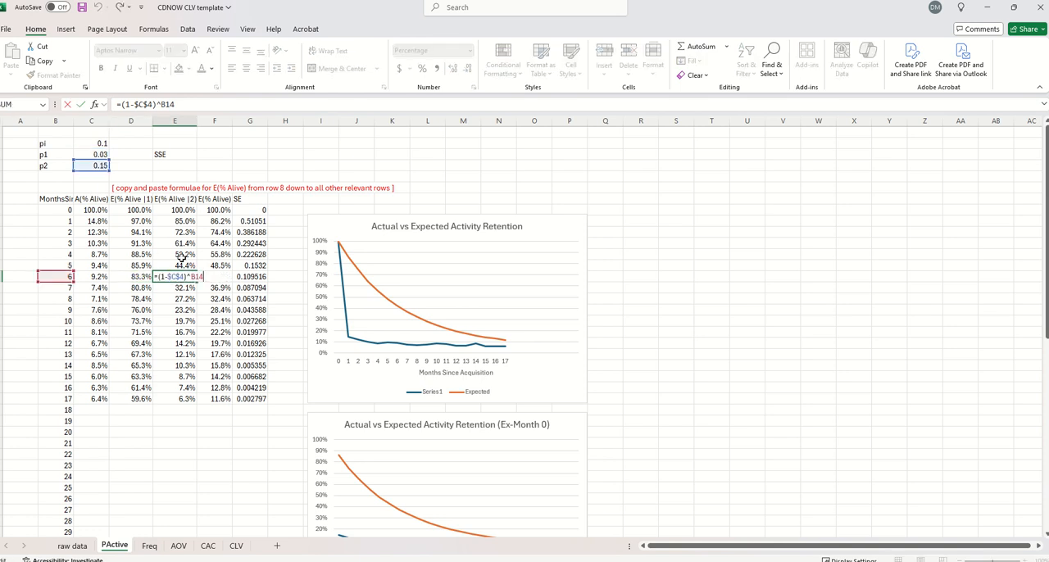
pyautogui.press('Escape')
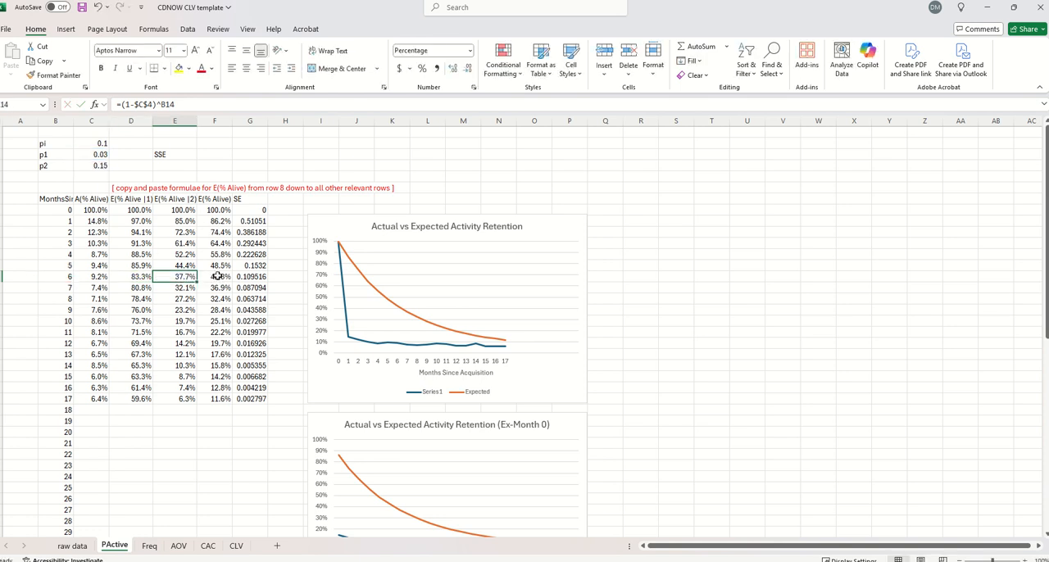
pyautogui.click(216, 321)
pyautogui.press('F2')
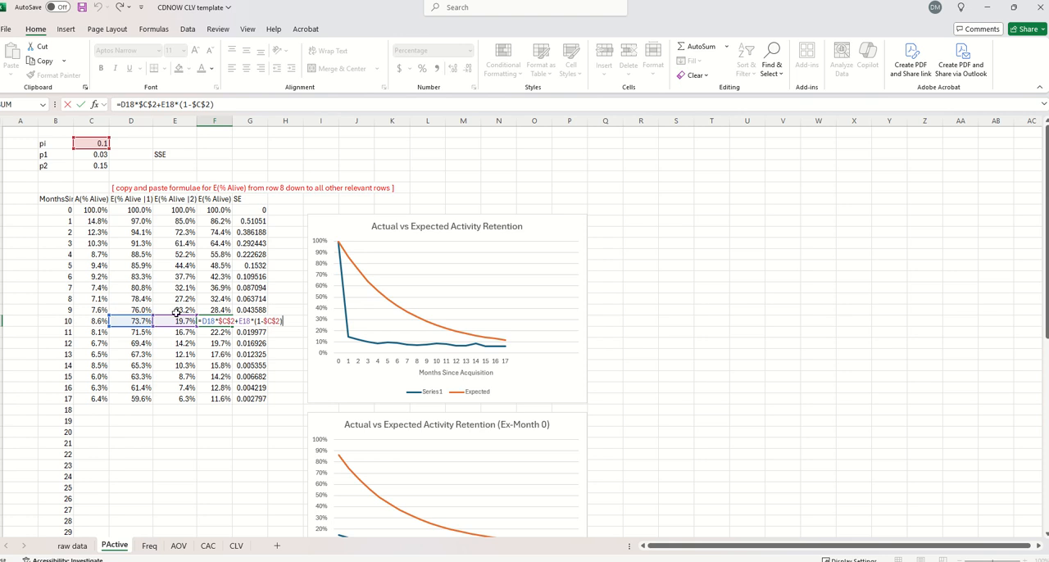
pyautogui.press('Escape')
pyautogui.click(254, 219)
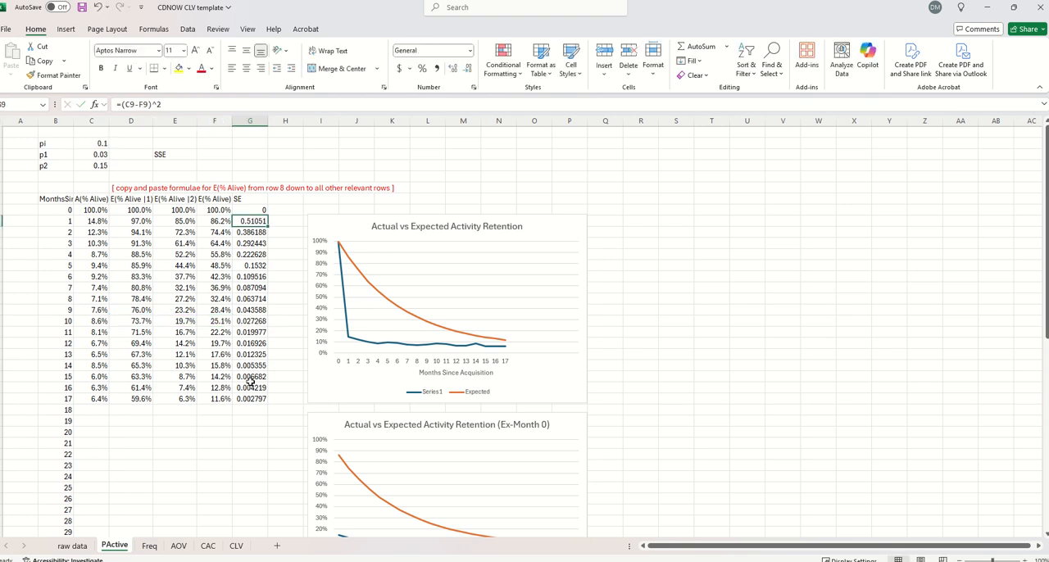
pyautogui.moveTo(251, 396); pyautogui.dragTo(247, 221)
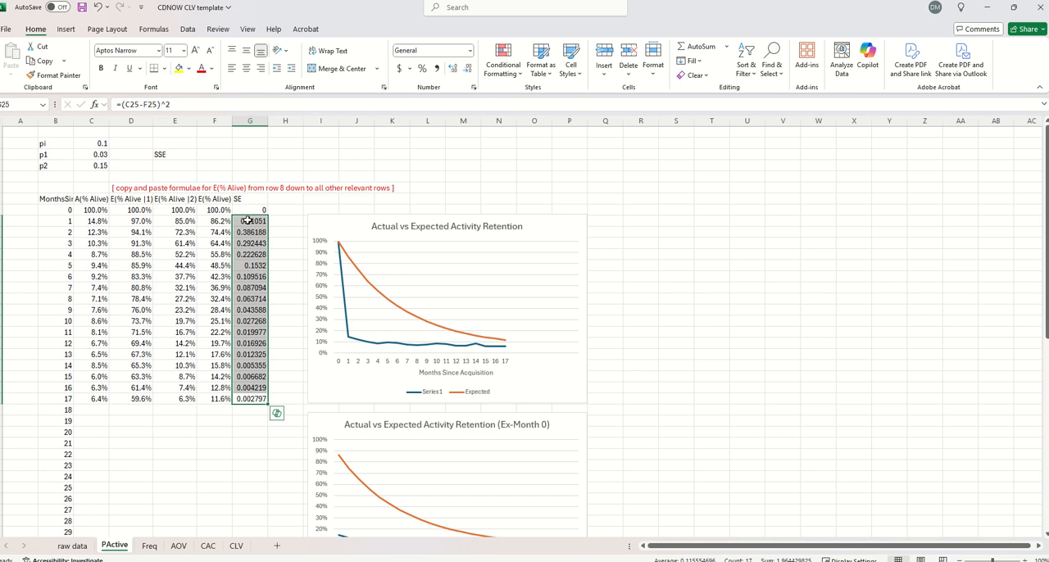
# Calculate the SSE in F3 as the sum of the SE column for months 0 through 17
pyautogui.click(212, 154)
pyautogui.write('=sum(')
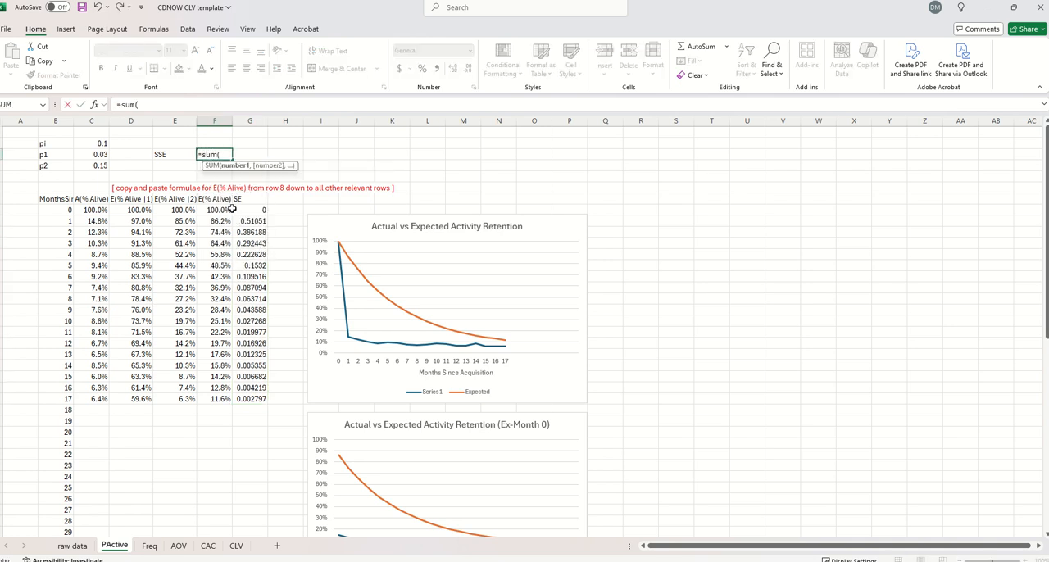
pyautogui.moveTo(233, 210); pyautogui.dragTo(251, 400)
pyautogui.press('Return')
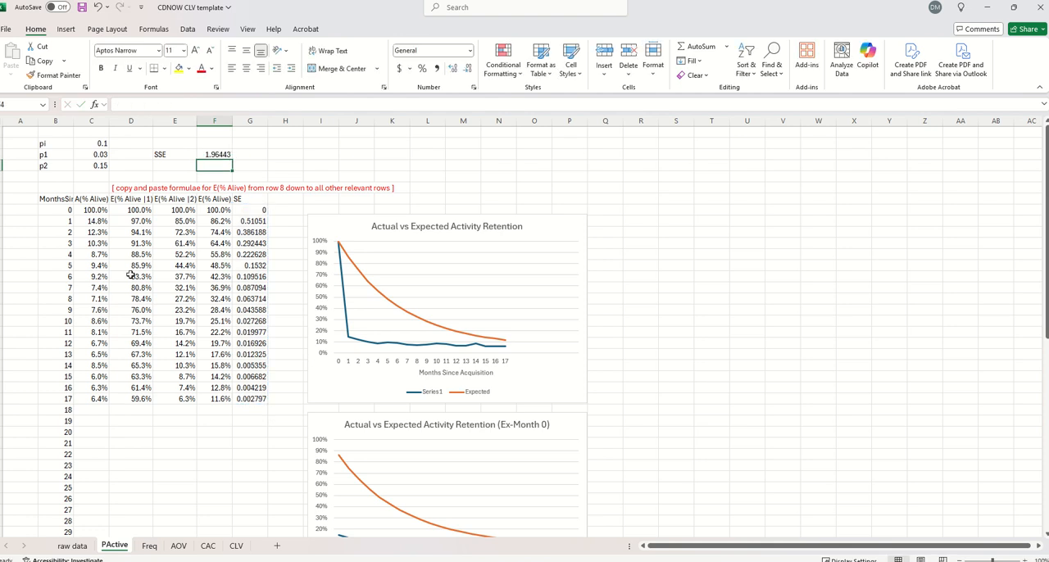
# Run Solver to minimize the SSE in F3 by changing C2:C4, constrained between 0.00001 and 0.99999, and keep the solution
pyautogui.click(187, 30)
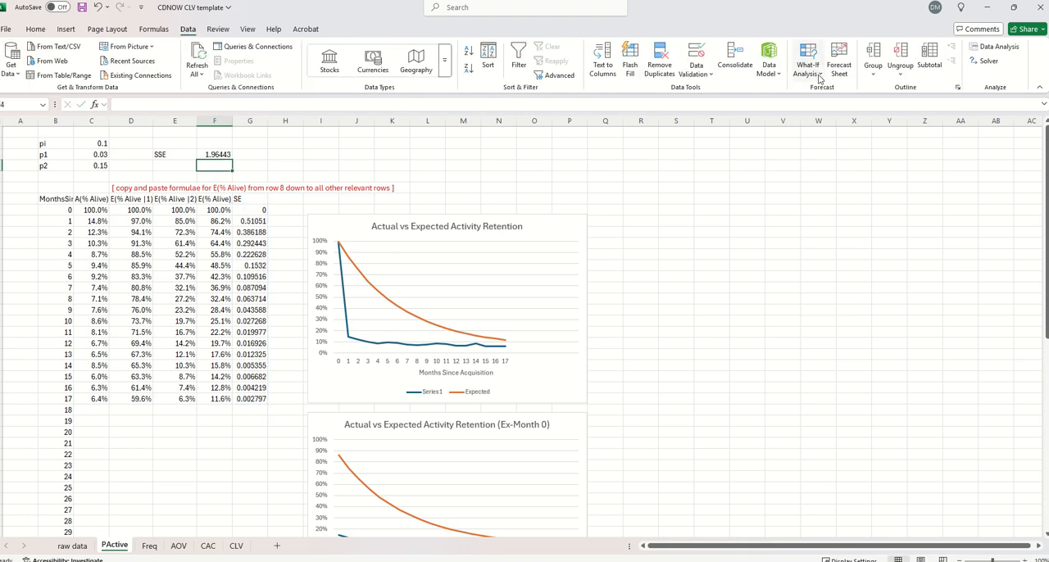
pyautogui.click(983, 61)
pyautogui.moveTo(217, 171); pyautogui.dragTo(556, 159)
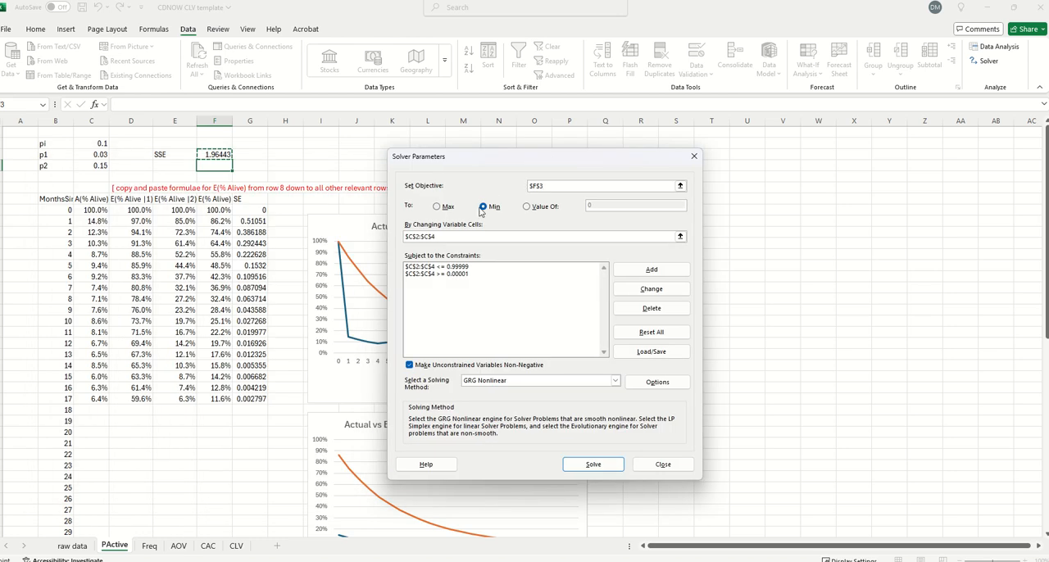
pyautogui.click(440, 238)
pyautogui.moveTo(414, 236); pyautogui.dragTo(396, 234)
pyautogui.click(419, 266)
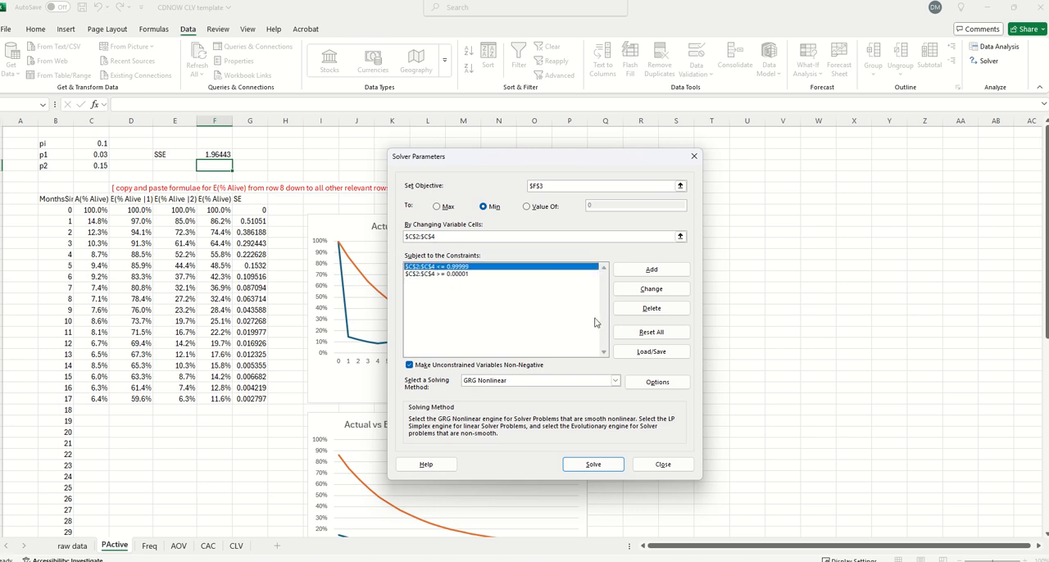
pyautogui.click(590, 466)
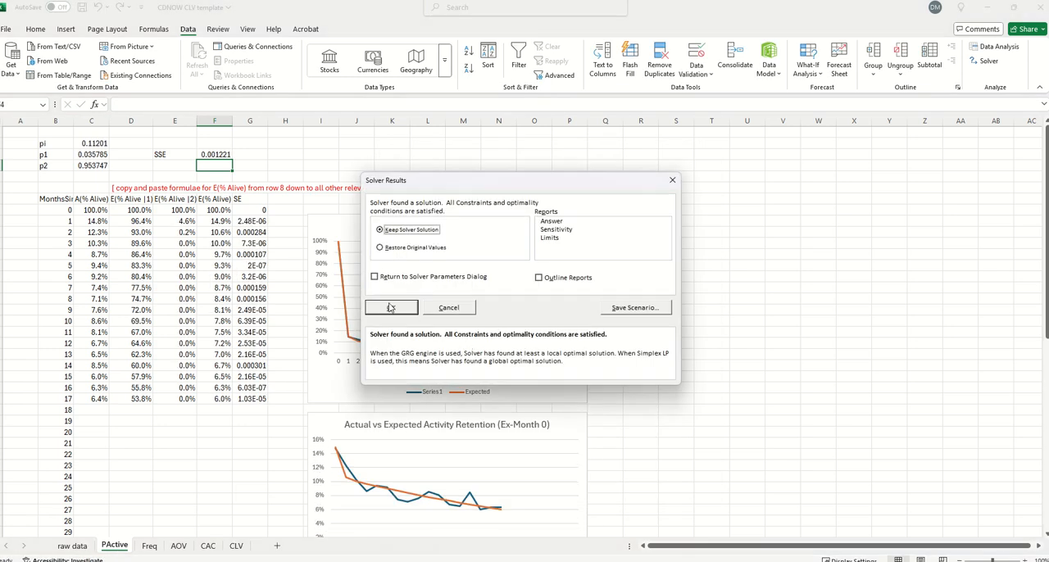
pyautogui.click(391, 308)
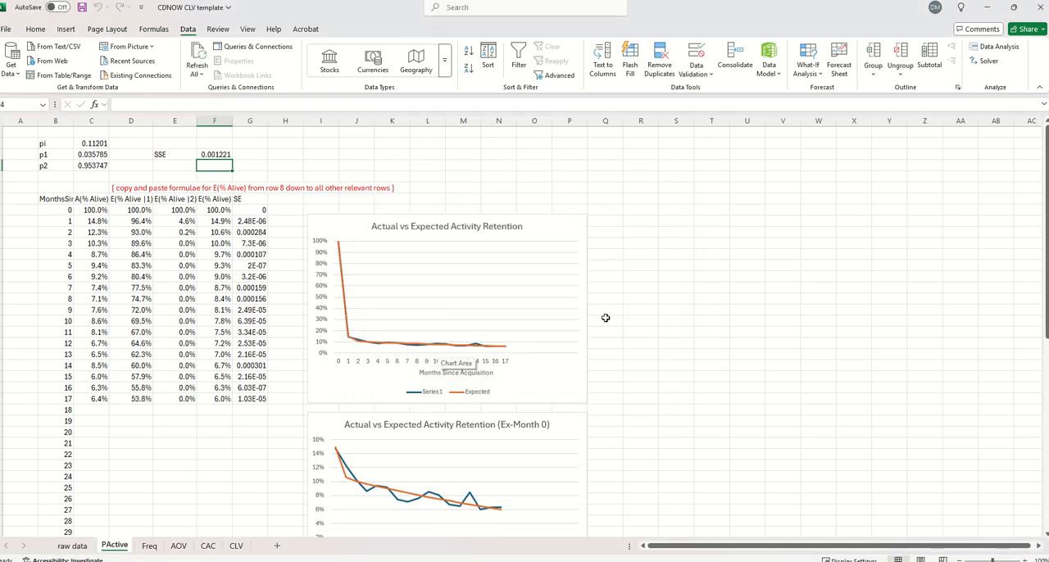
# Copy the month 17 formulas for E(% Alive |1), E(% Alive |2) and E(% Alive) down through month 60 and review the projection charts
pyautogui.moveTo(144, 398); pyautogui.dragTo(214, 398)
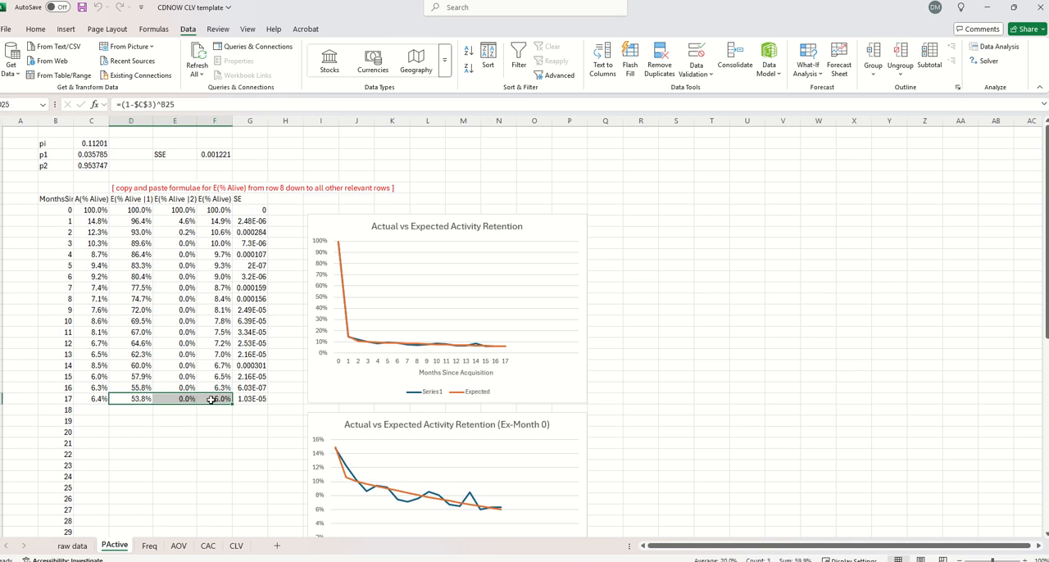
pyautogui.hotkey('ctrl', 'c')
pyautogui.scroll(-6, 204, 365)
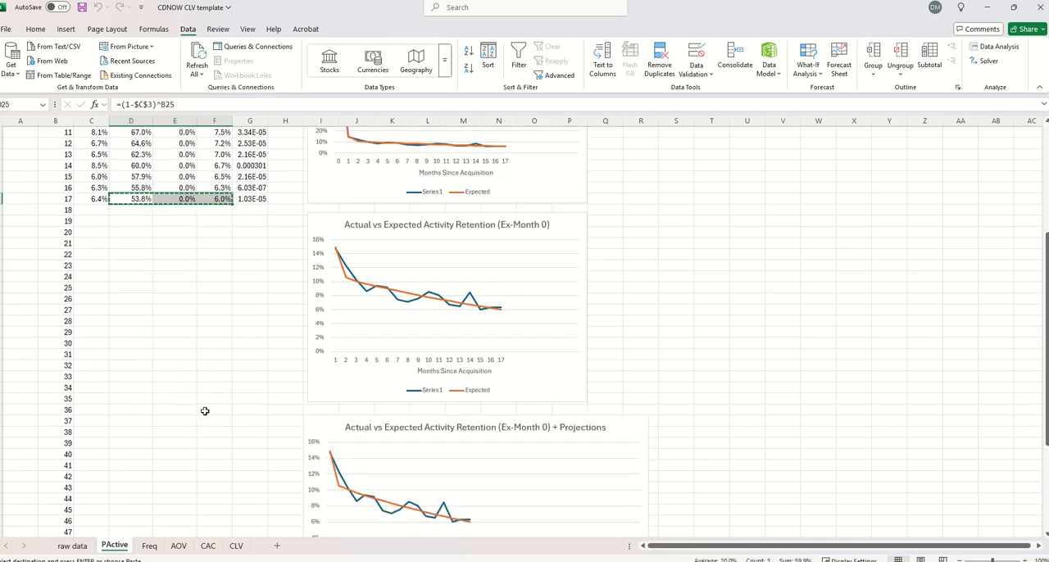
pyautogui.scroll(-5, 200, 418)
pyautogui.scroll(-4, 194, 430)
pyautogui.keyDown('shift'); pyautogui.click(209, 376); pyautogui.keyUp('shift')
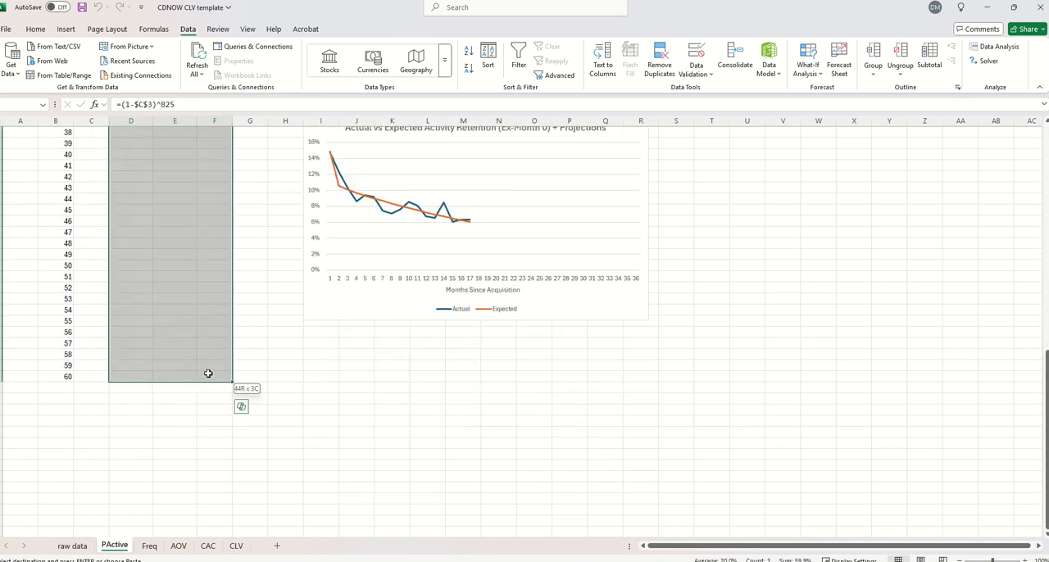
pyautogui.hotkey('ctrl', 'v')
pyautogui.scroll(13, 205, 377)
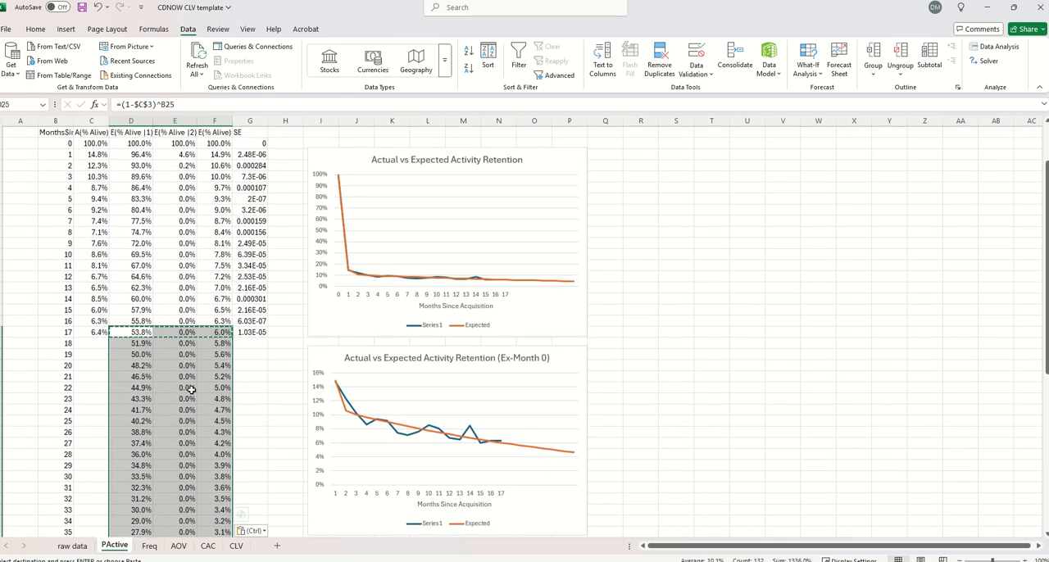
pyautogui.scroll(-6, 179, 397)
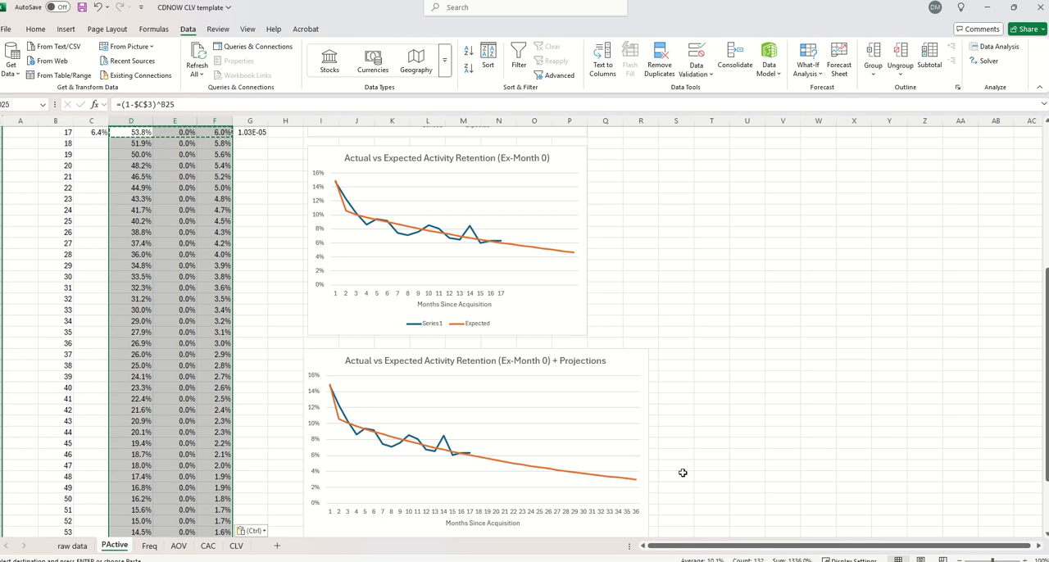
pyautogui.scroll(8, 685, 470)
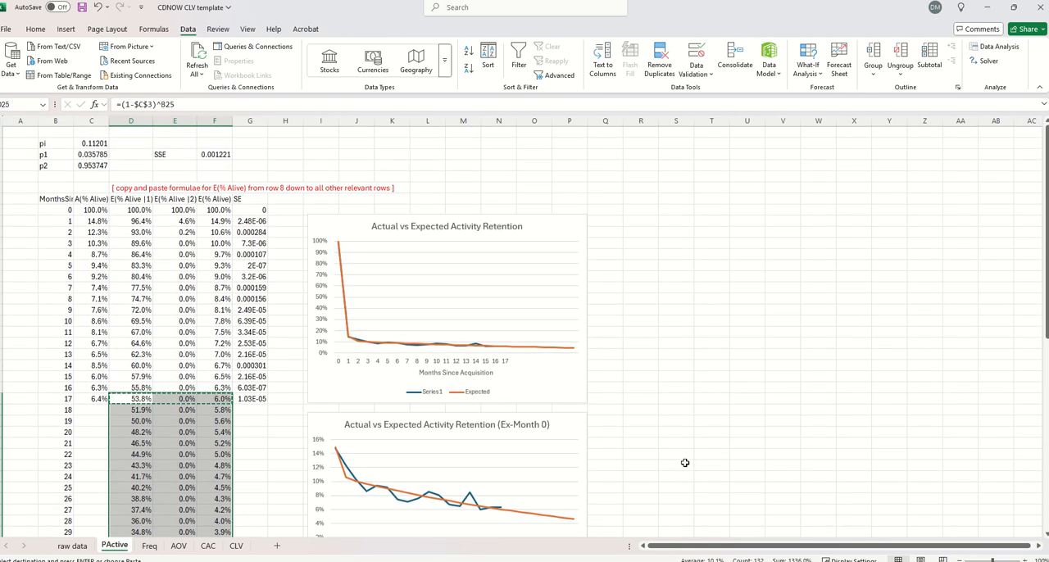
pyautogui.click(136, 344)
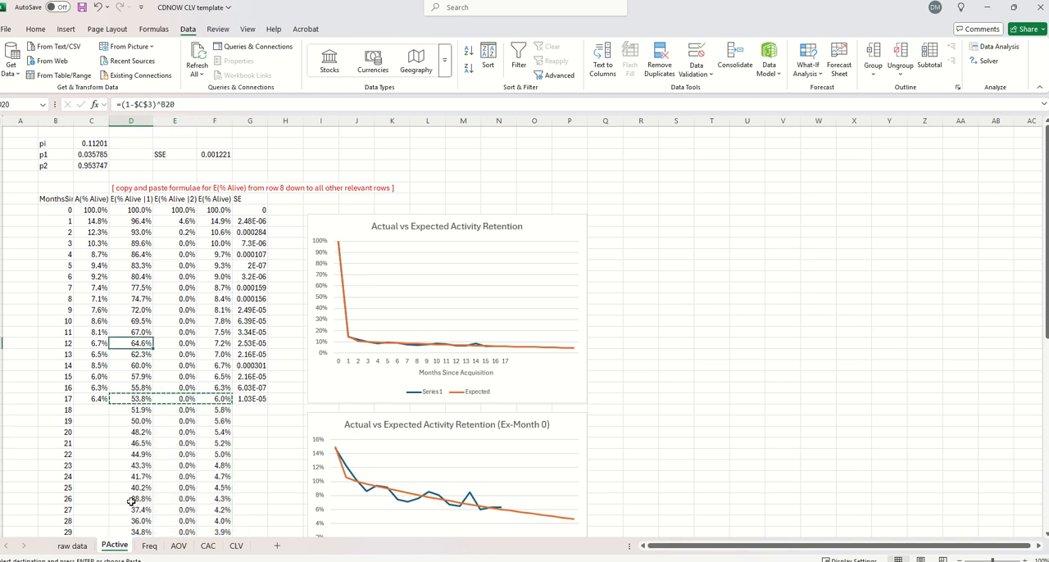
# Trace the Freq sheet's month 17 A(Freq) formula to the Frequency GivenActive column on the raw data sheet
pyautogui.click(149, 545)
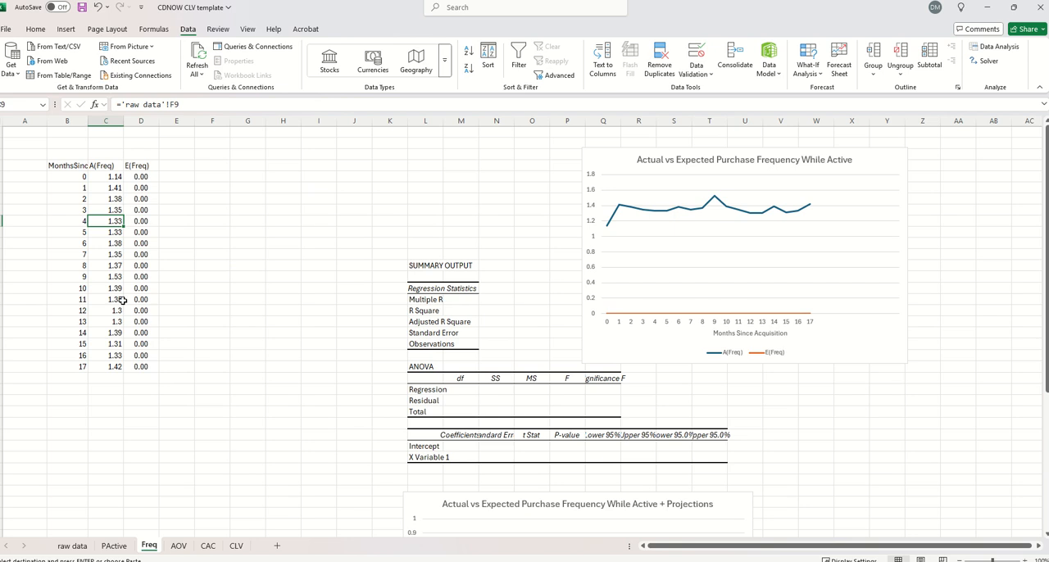
pyautogui.doubleClick(119, 366)
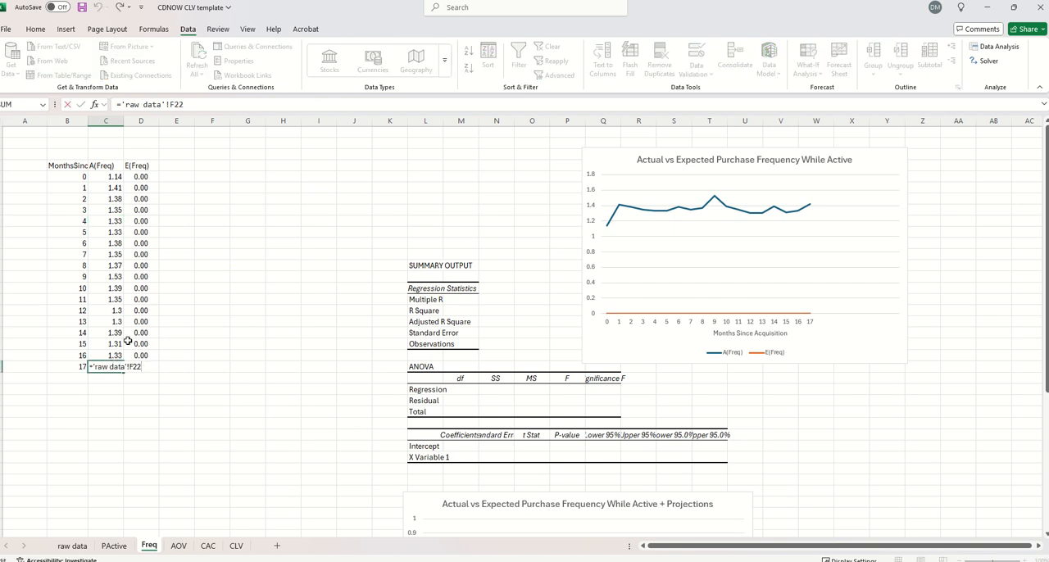
pyautogui.click(77, 547)
pyautogui.click(62, 547)
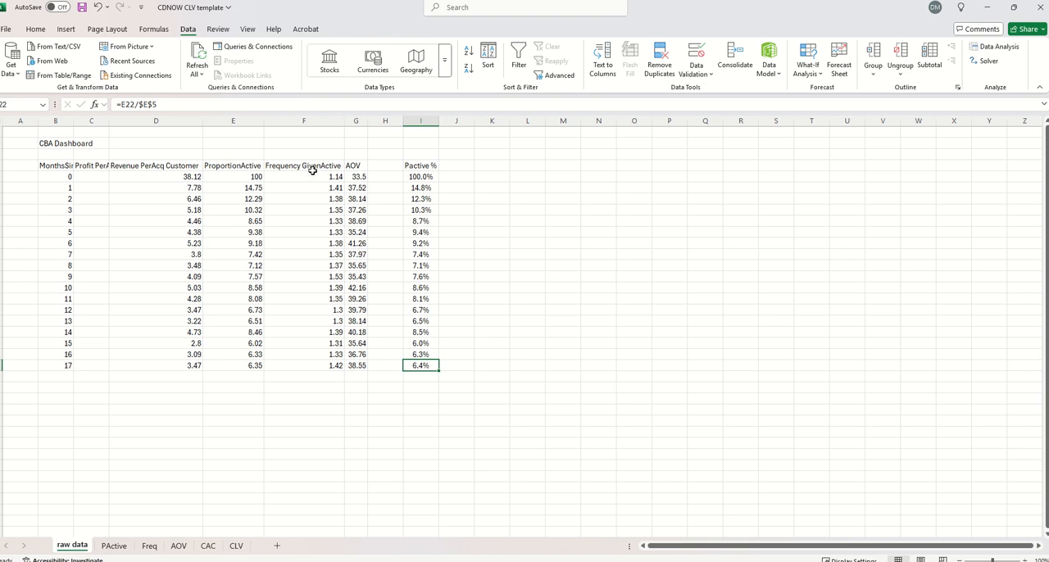
pyautogui.moveTo(312, 170); pyautogui.dragTo(293, 375)
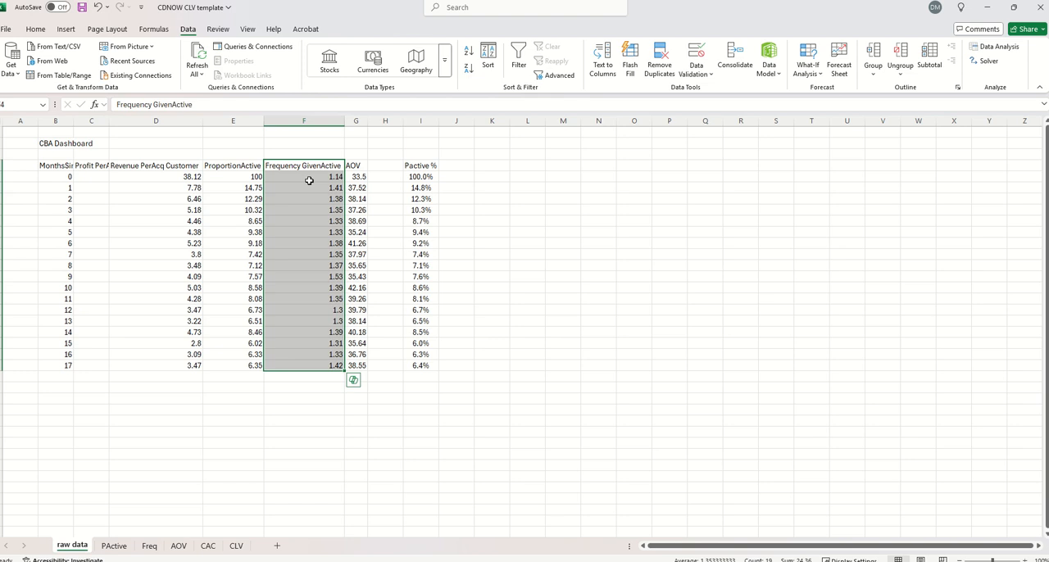
pyautogui.click(149, 546)
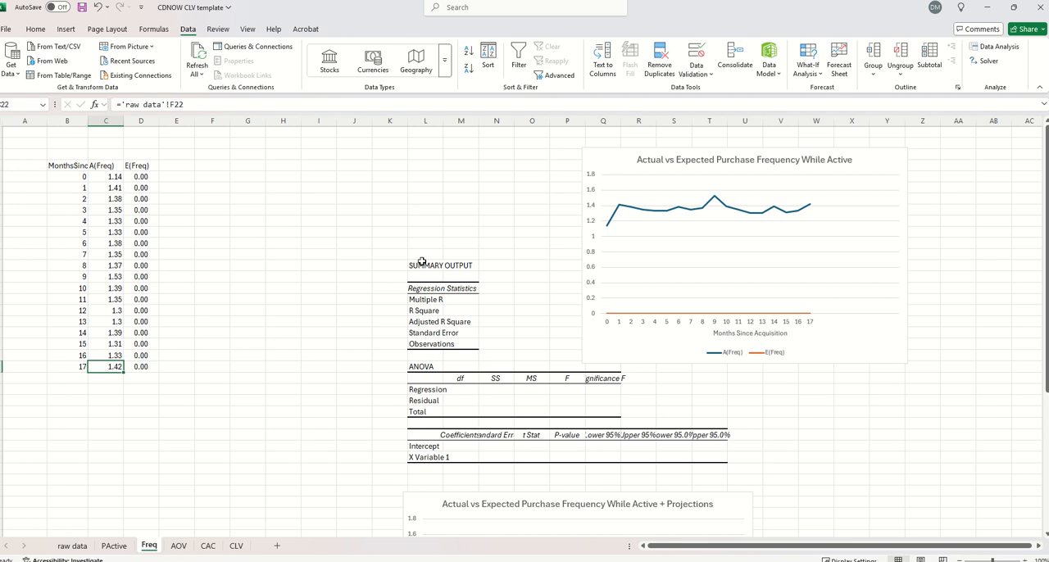
# Set up a Regression from the Data Analysis tools on the Freq sheet with Y range C5:C22 and X range B5:B22
pyautogui.click(66, 29)
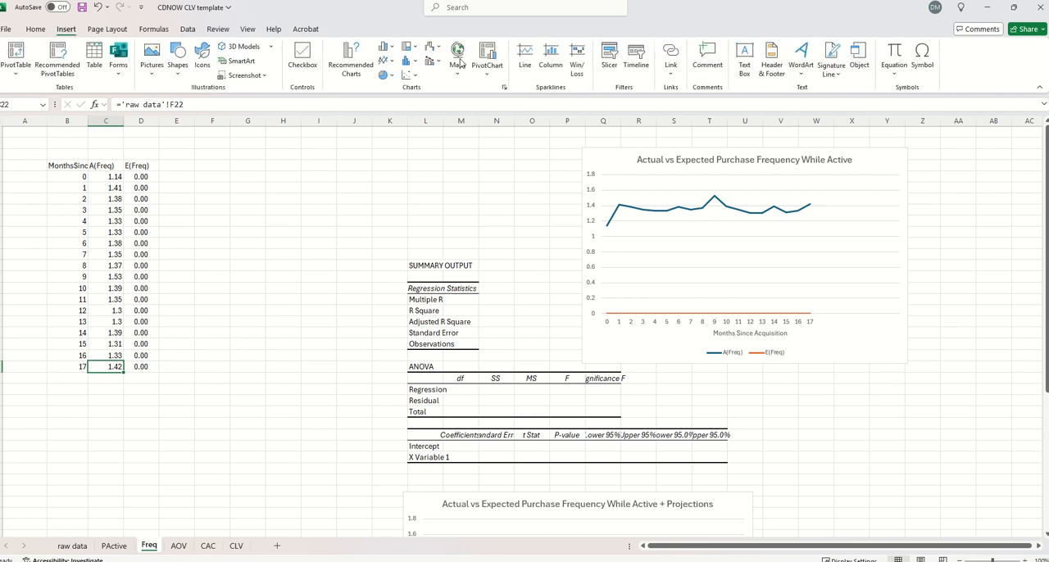
pyautogui.click(188, 30)
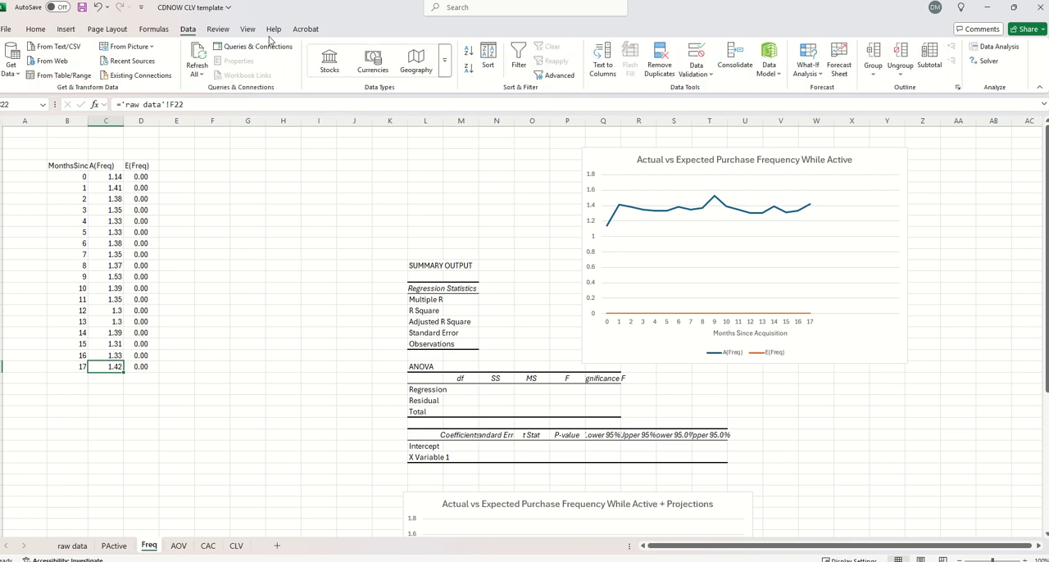
pyautogui.click(998, 49)
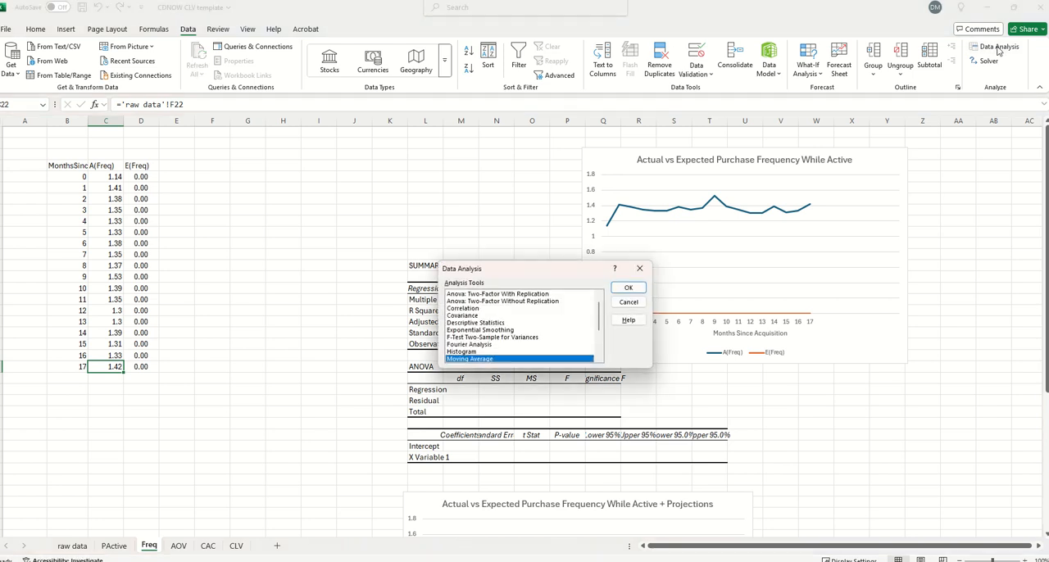
pyautogui.scroll(-3, 570, 332)
pyautogui.click(463, 322)
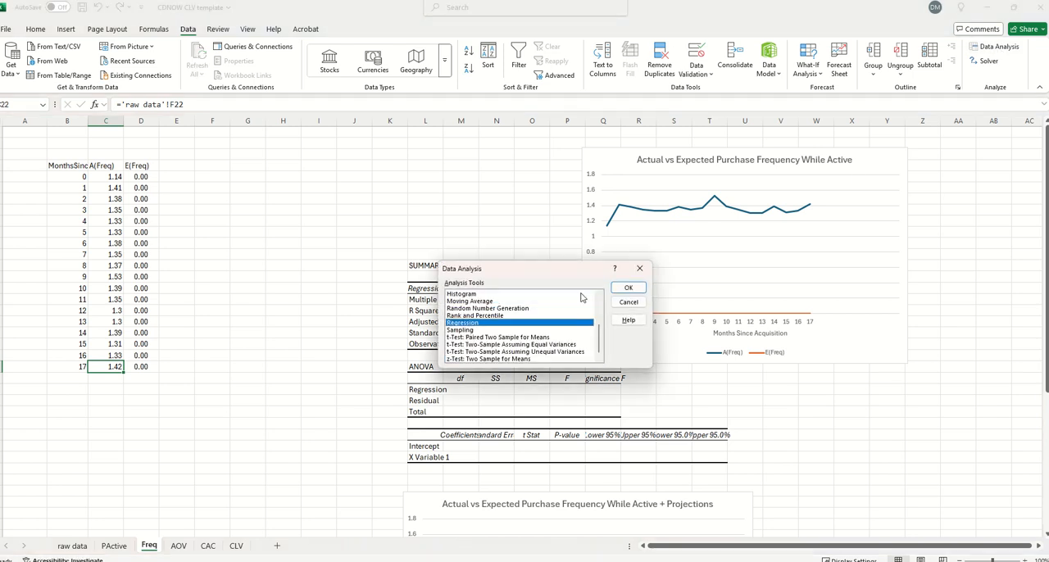
pyautogui.click(628, 288)
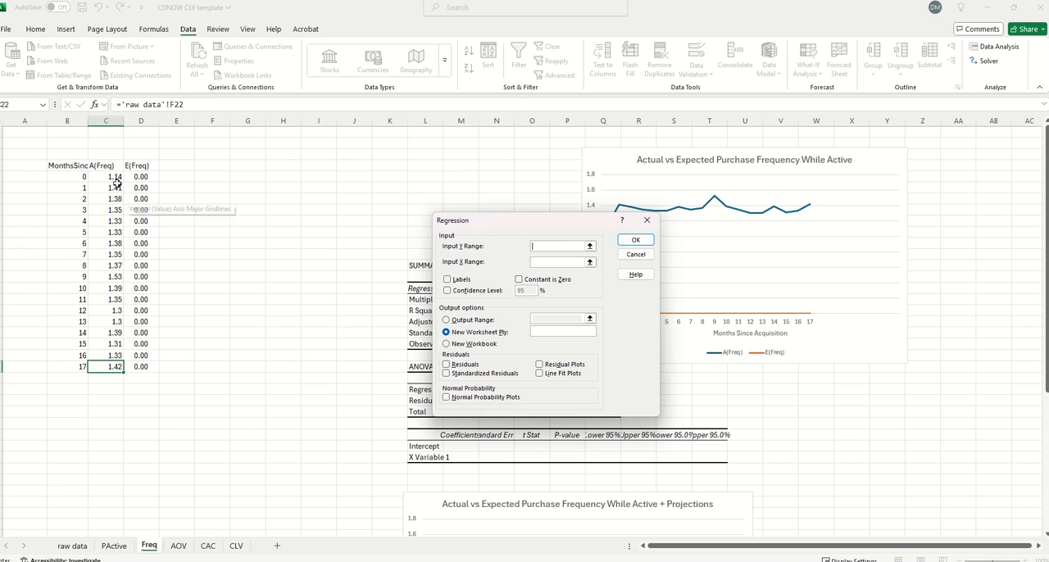
pyautogui.moveTo(110, 177); pyautogui.dragTo(101, 363)
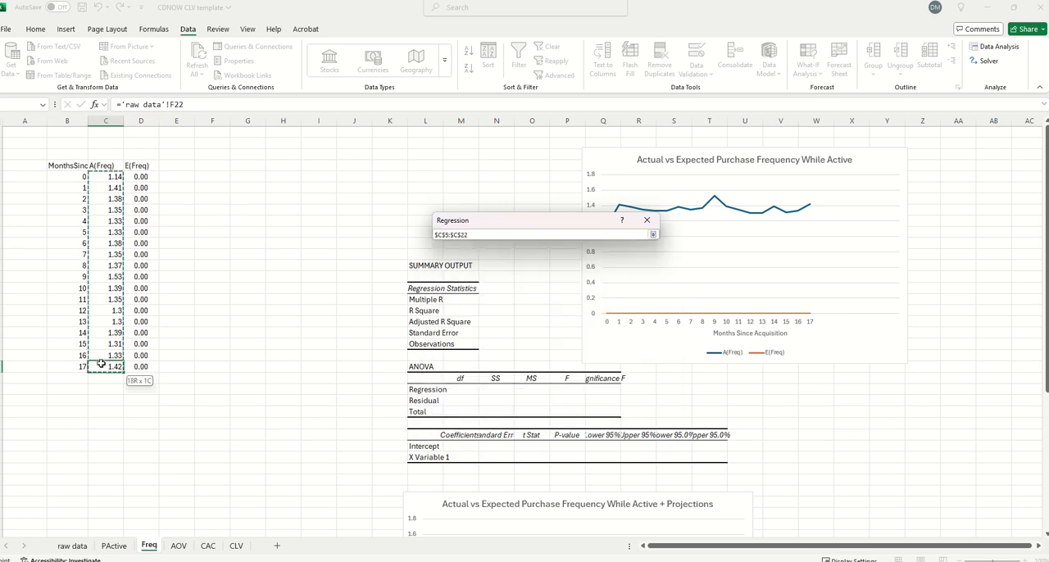
pyautogui.moveTo(100, 363); pyautogui.dragTo(101, 365)
pyautogui.click(555, 265)
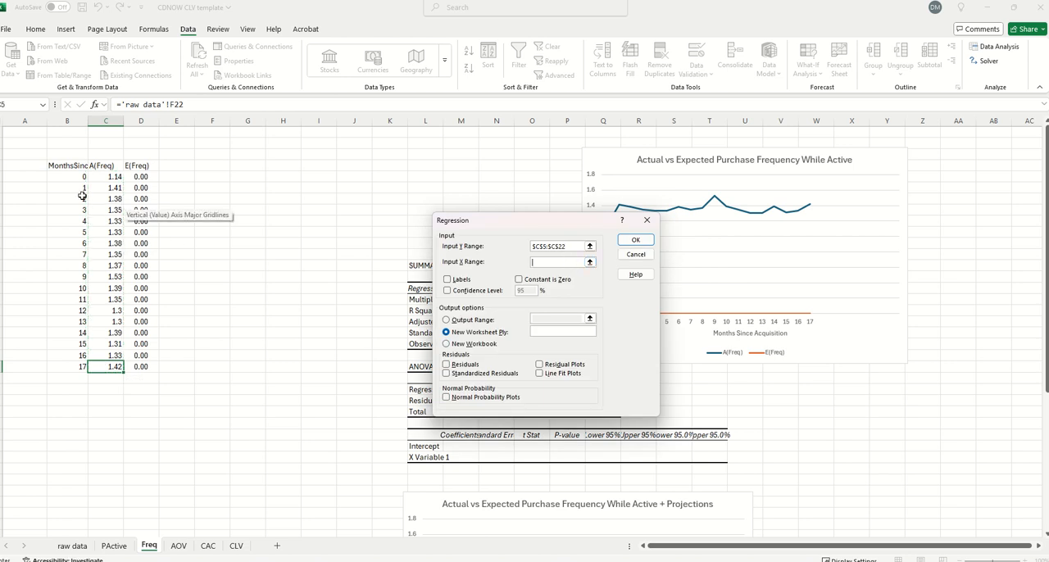
pyautogui.moveTo(83, 174); pyautogui.dragTo(71, 370)
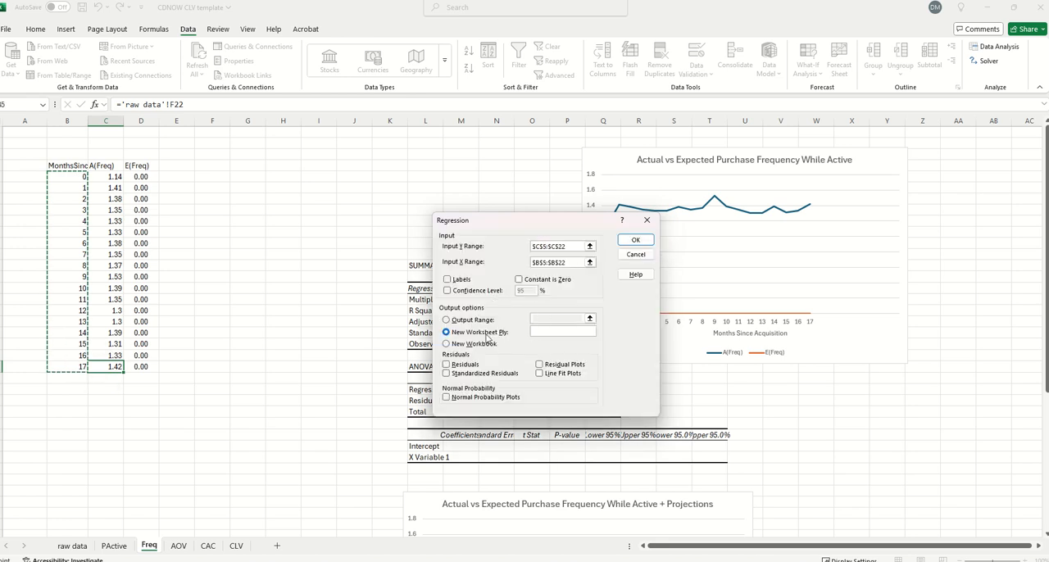
# Direct the regression output to L13:T30 and run it, overwriting the existing summary output template
pyautogui.click(447, 320)
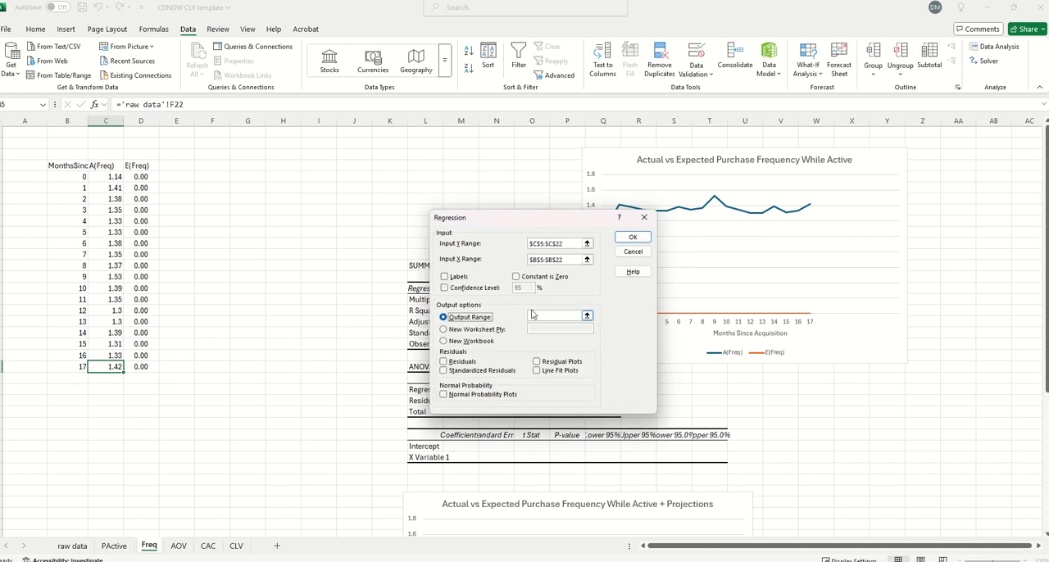
pyautogui.click(532, 314)
pyautogui.moveTo(415, 263); pyautogui.dragTo(724, 459)
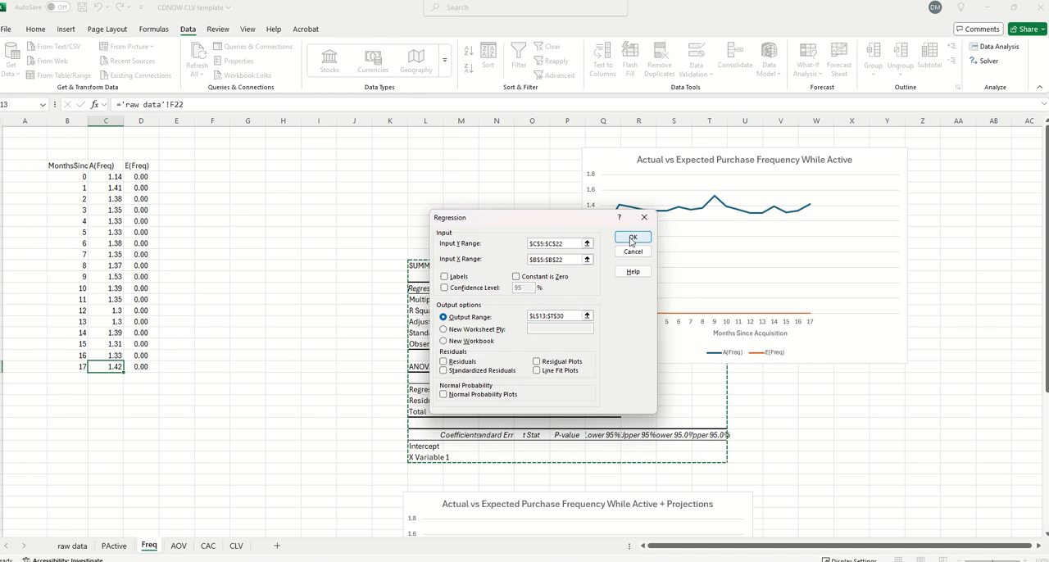
pyautogui.click(631, 240)
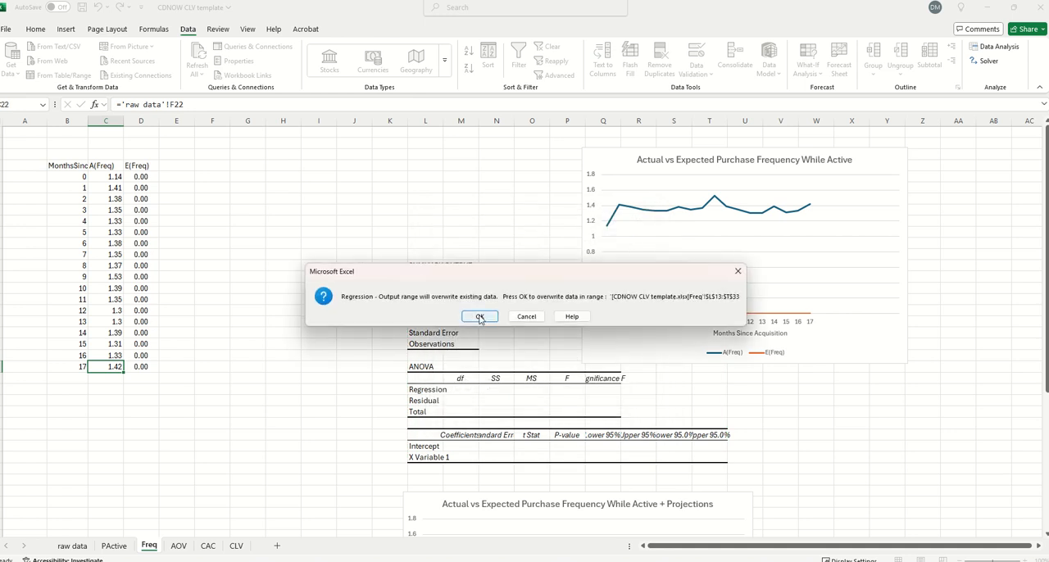
pyautogui.click(477, 316)
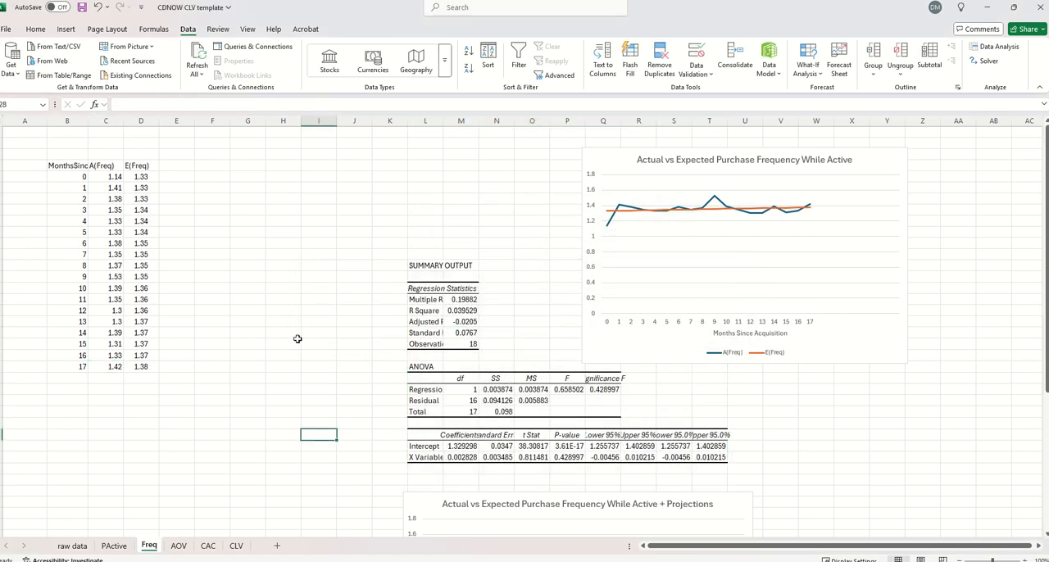
# Examine the month 4 E(Freq) formula and the purchase frequency projections chart
pyautogui.doubleClick(143, 222)
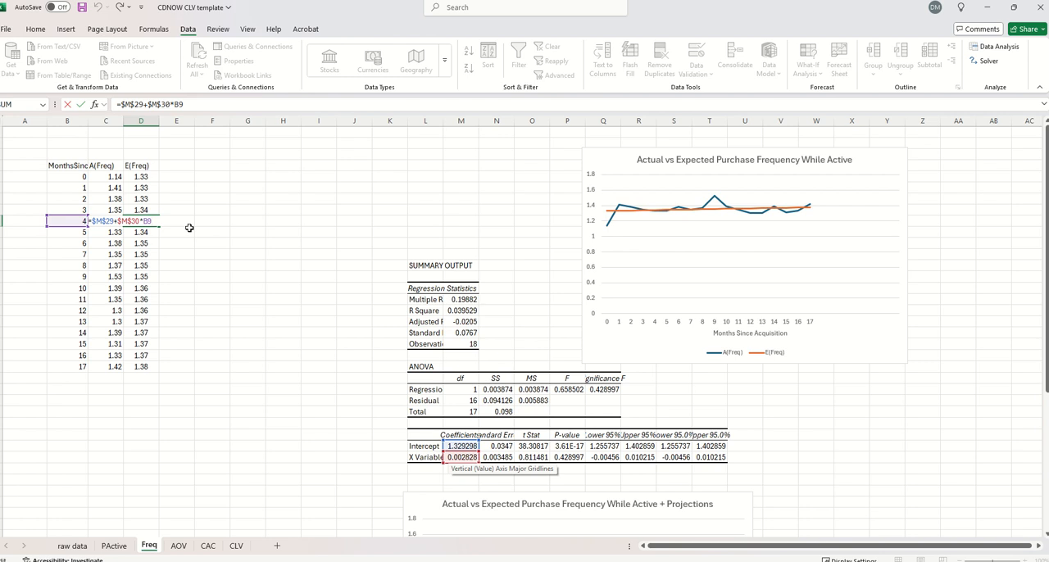
pyautogui.press('Escape')
pyautogui.scroll(-5, 292, 294)
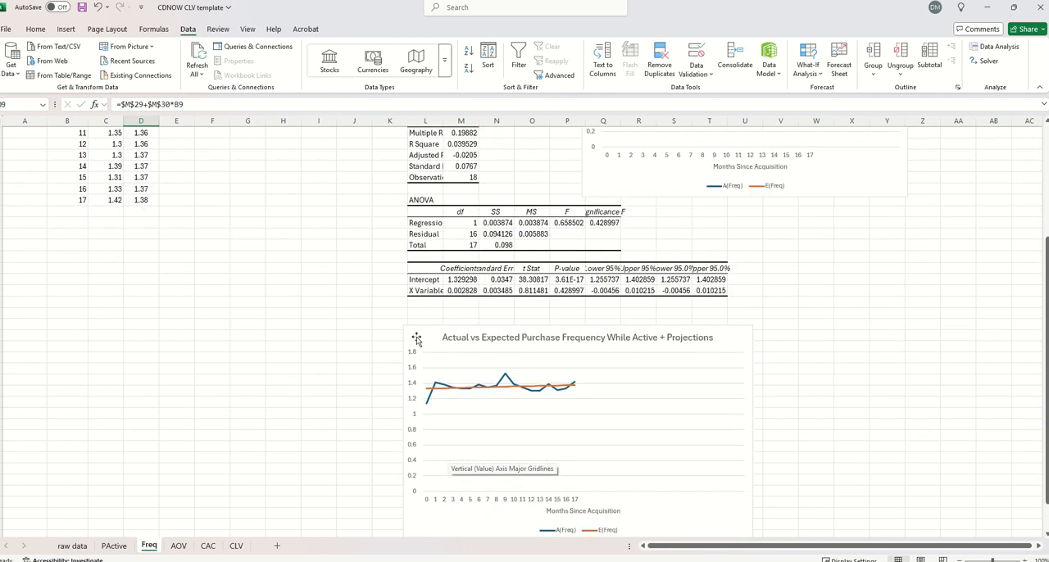
pyautogui.scroll(5, 142, 240)
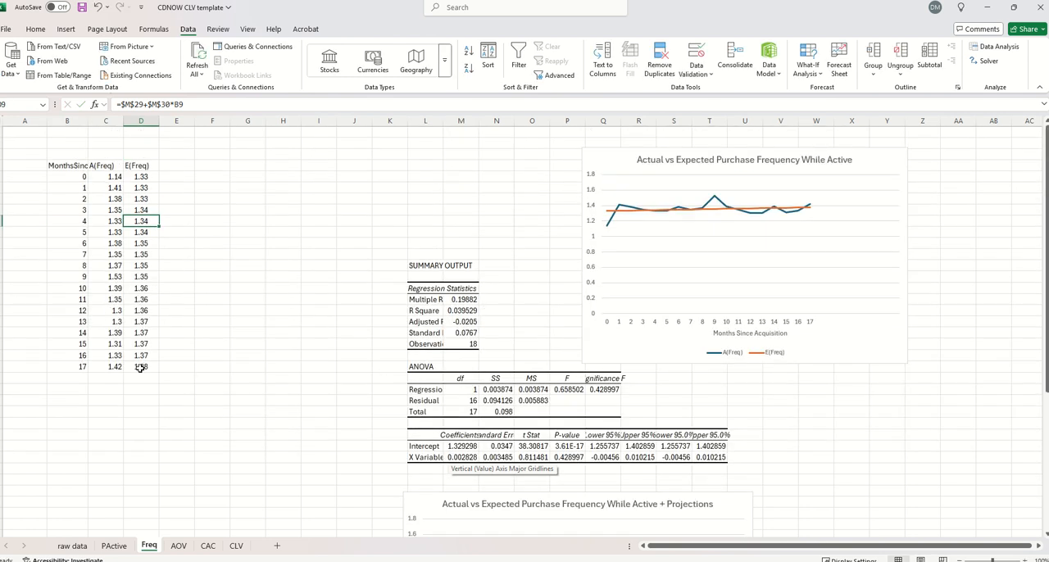
# Copy the month 17 E(Freq) formula down column D through row 48
pyautogui.click(140, 368)
pyautogui.hotkey('ctrl', 'c')
pyautogui.scroll(-7, 144, 393)
pyautogui.keyDown('shift'); pyautogui.click(141, 424); pyautogui.keyUp('shift')
pyautogui.hotkey('ctrl', 'v')
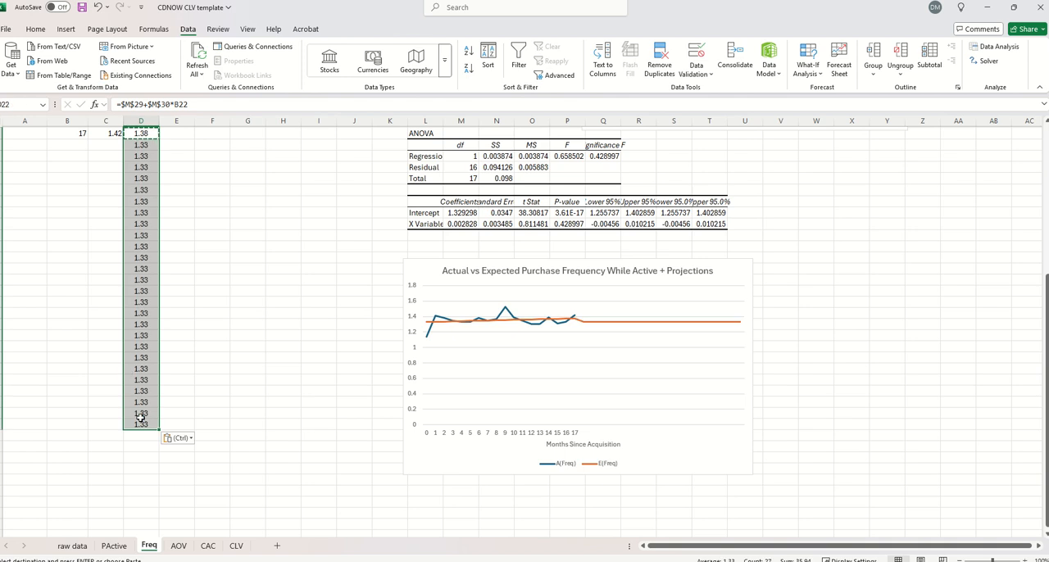
pyautogui.click(140, 419)
pyautogui.scroll(-10, 147, 394)
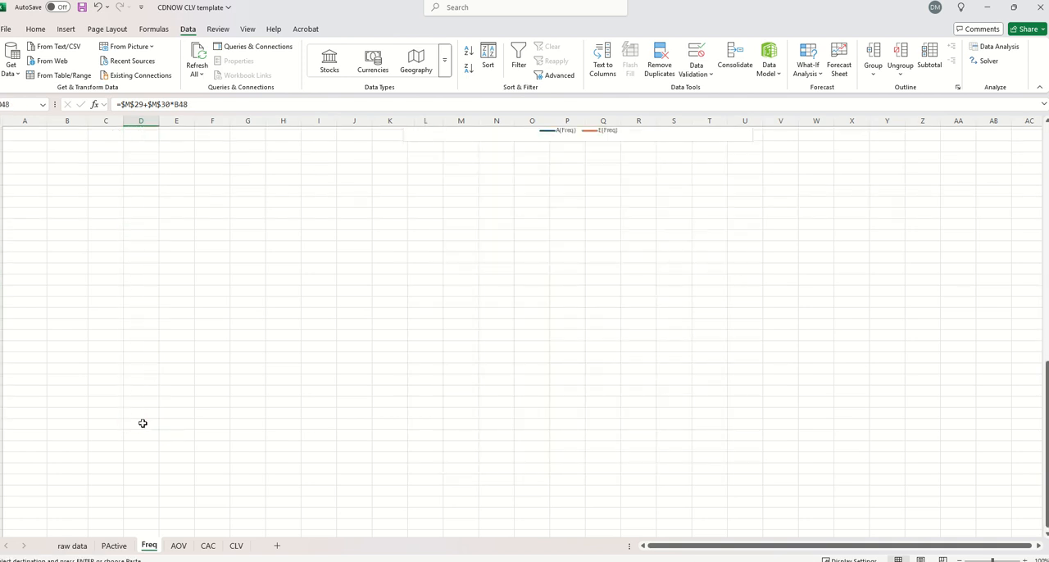
pyautogui.scroll(10, 143, 422)
# Copy the month 17 value from B22 into the empty month cells below it
pyautogui.click(82, 240)
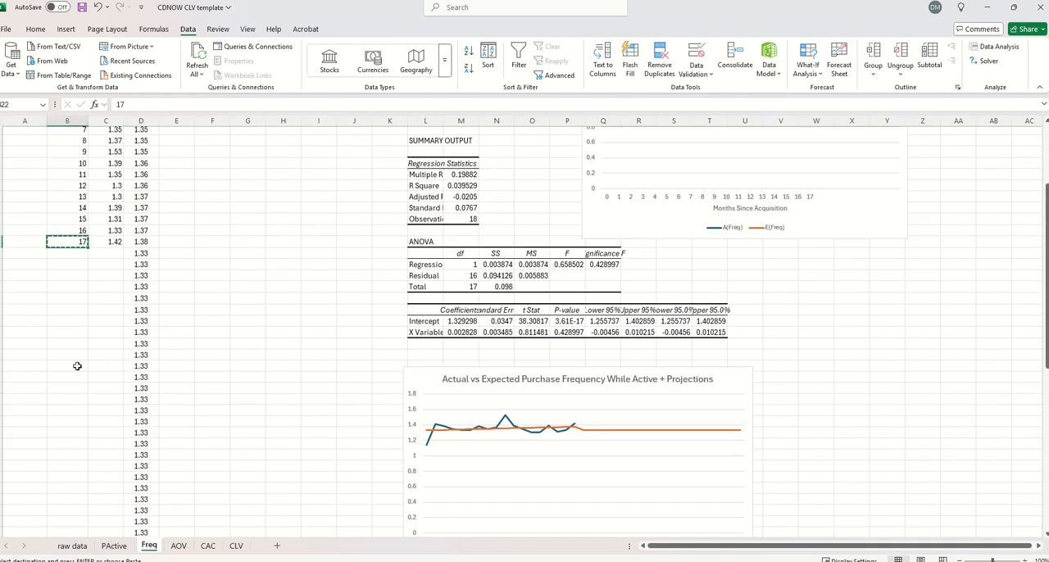
pyautogui.scroll(-12, 76, 362)
pyautogui.keyDown('shift'); pyautogui.click(62, 471); pyautogui.keyUp('shift')
pyautogui.scroll(12, 61, 423)
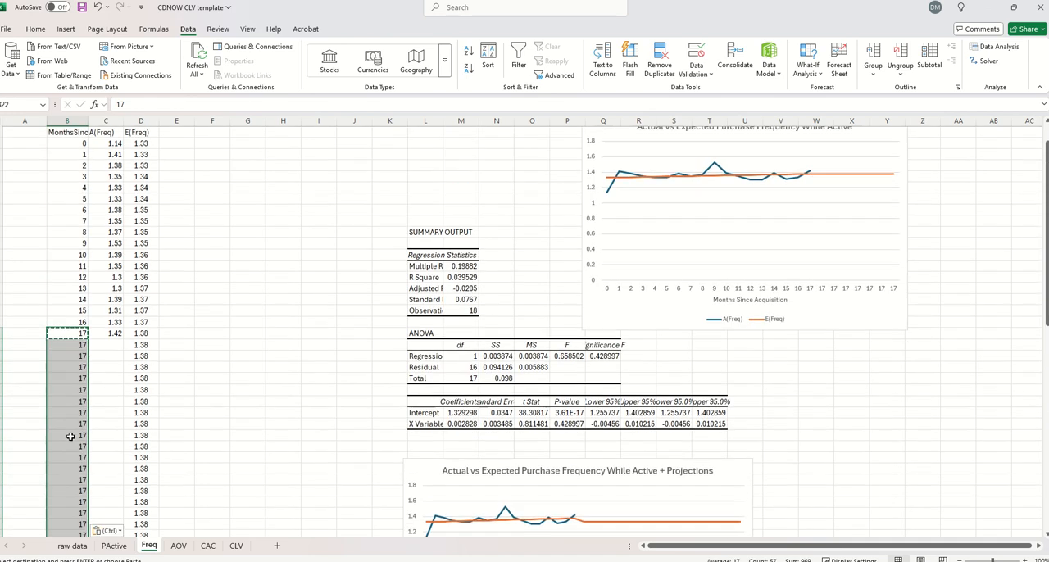
# Enter =B21+1 in B22 and copy it down over the remaining filled month cells in column B
pyautogui.click(72, 333)
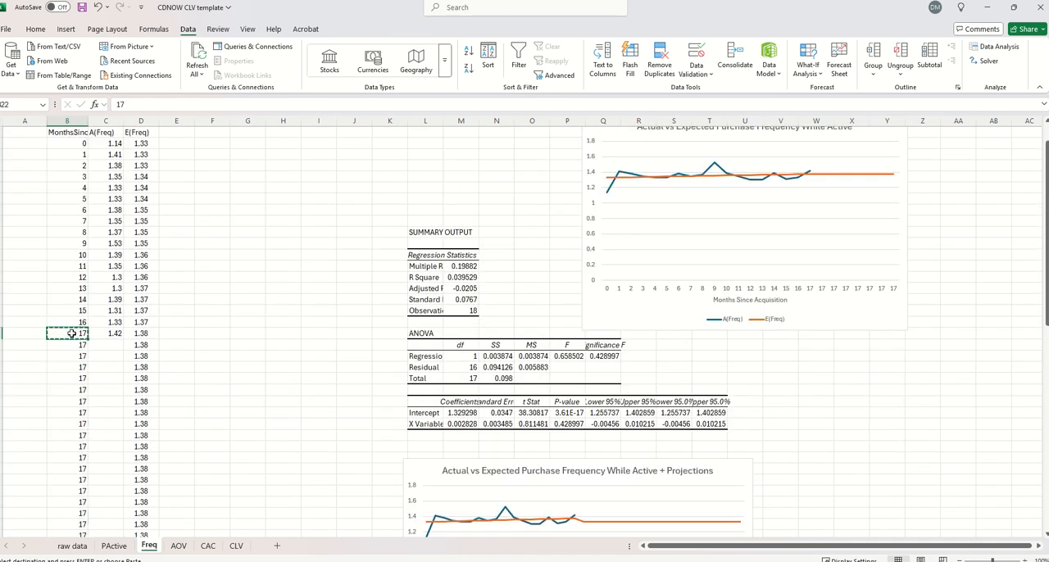
pyautogui.write('=')
pyautogui.press('Up')
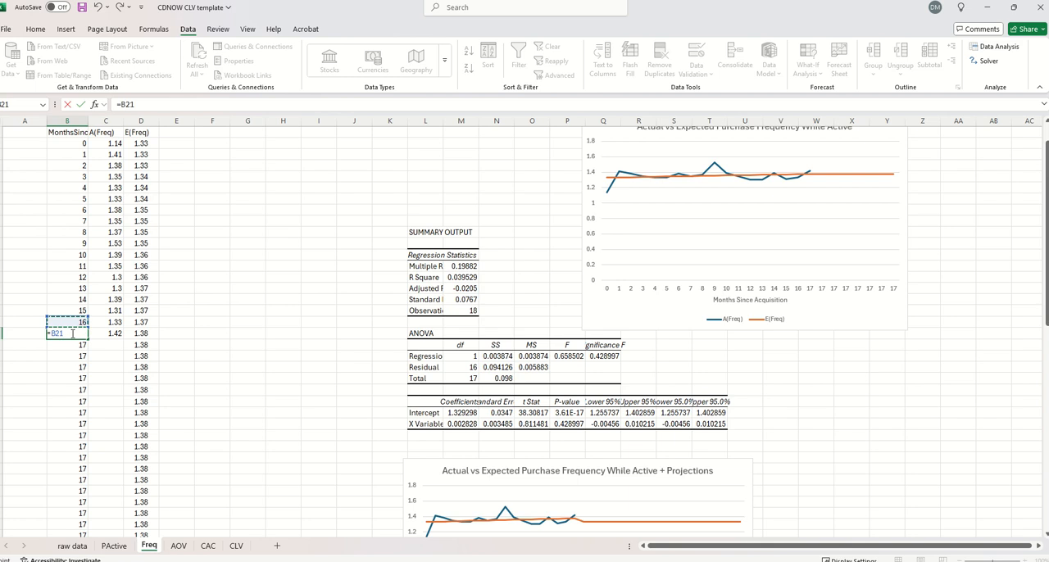
pyautogui.hotkey('ctrl', 'Return')
pyautogui.hotkey('ctrl', 'c')
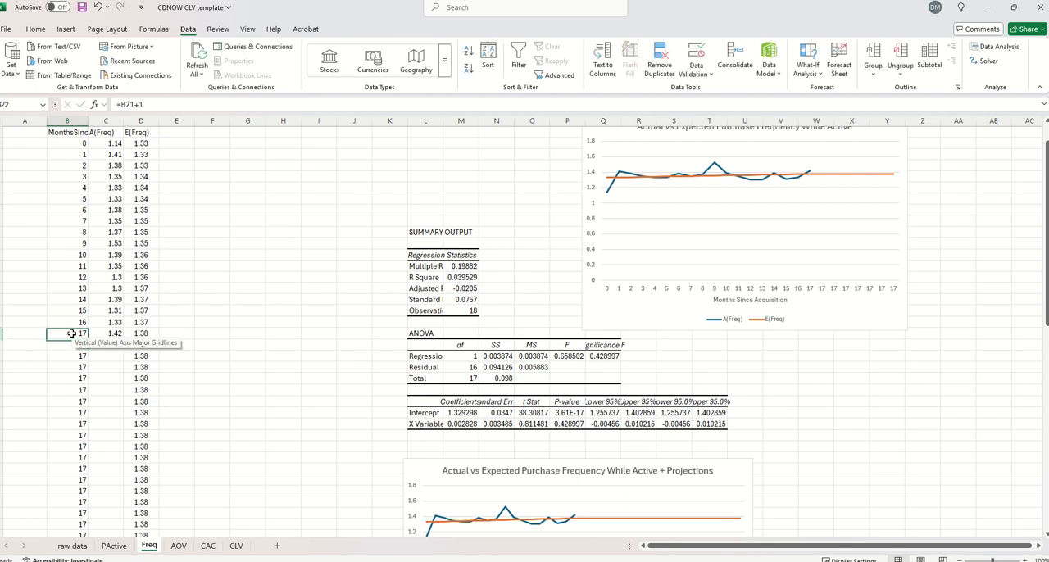
pyautogui.hotkey('ctrl', 'shift', 'Down')
pyautogui.hotkey('ctrl', 'v')
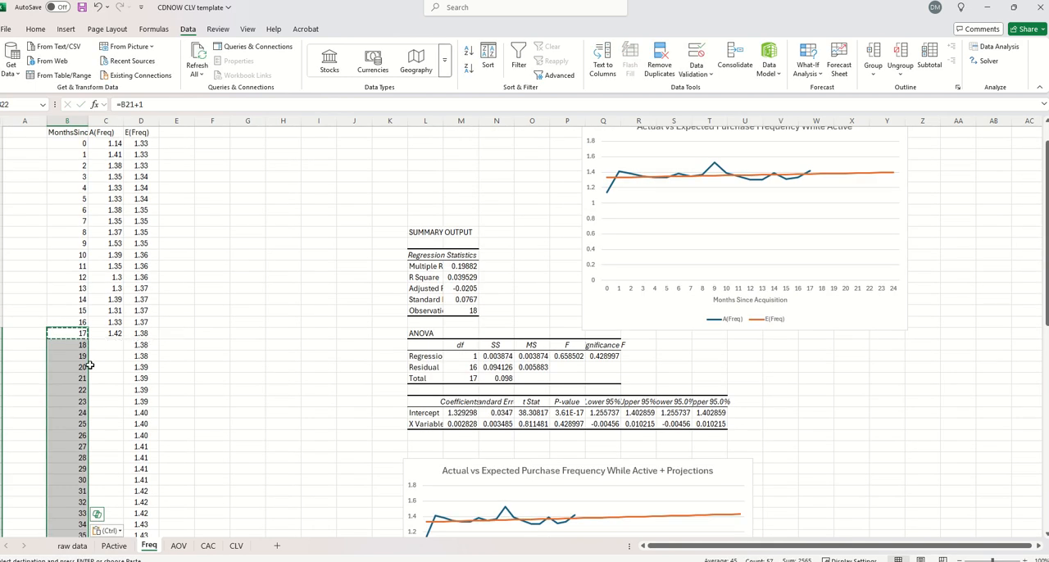
# Clear everything below month 60 in columns B to D of the Freq sheet
pyautogui.scroll(-4, 162, 356)
pyautogui.scroll(-10, 162, 357)
pyautogui.moveTo(69, 356); pyautogui.dragTo(143, 489)
pyautogui.press('Delete')
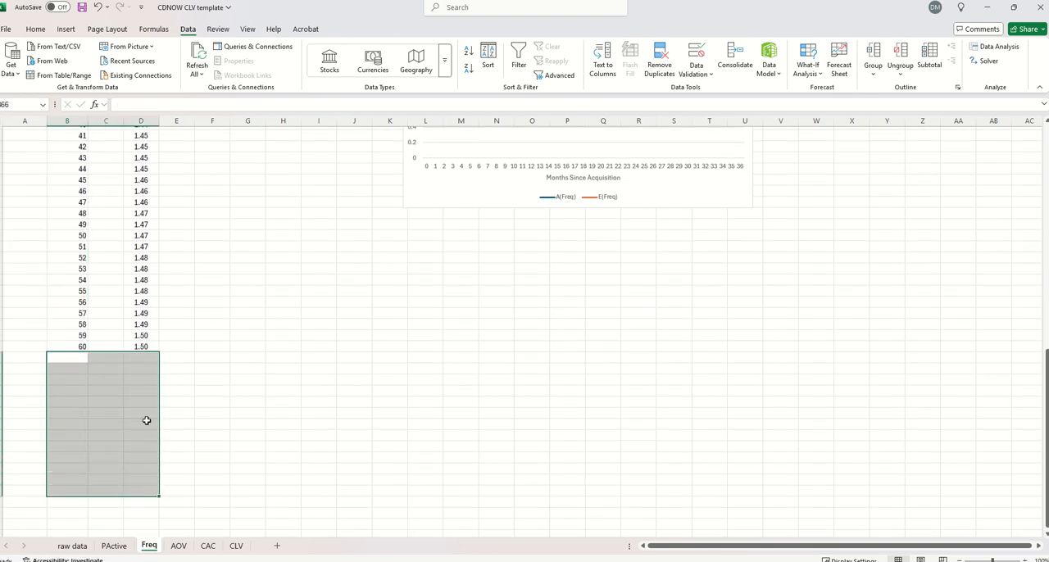
pyautogui.click(141, 422)
pyautogui.scroll(14, 167, 393)
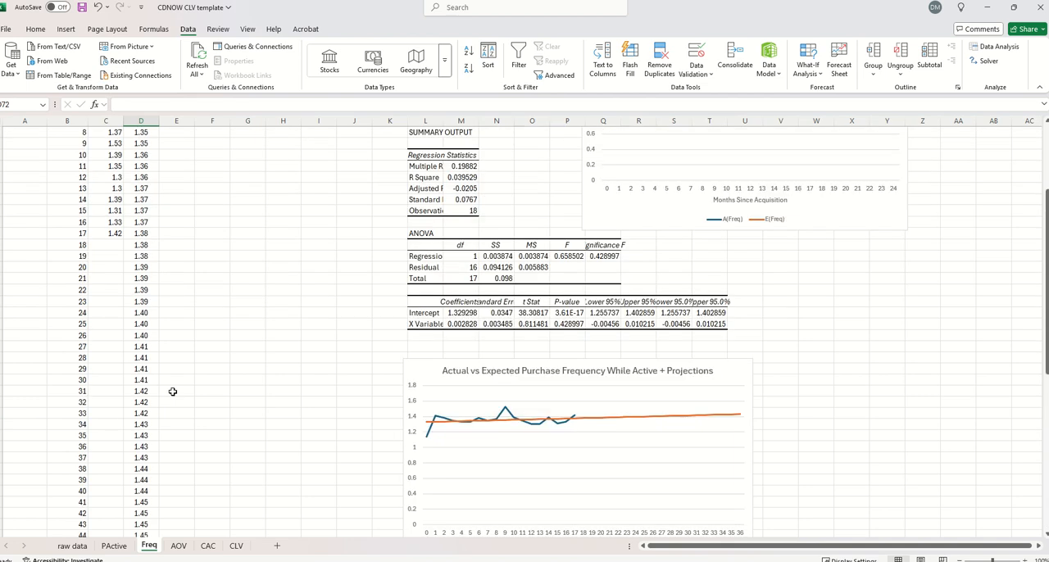
# On the AOV sheet, set up a Regression analysis with Y range $C$4:$C$21 and X range $B$4:$B$21
pyautogui.click(178, 547)
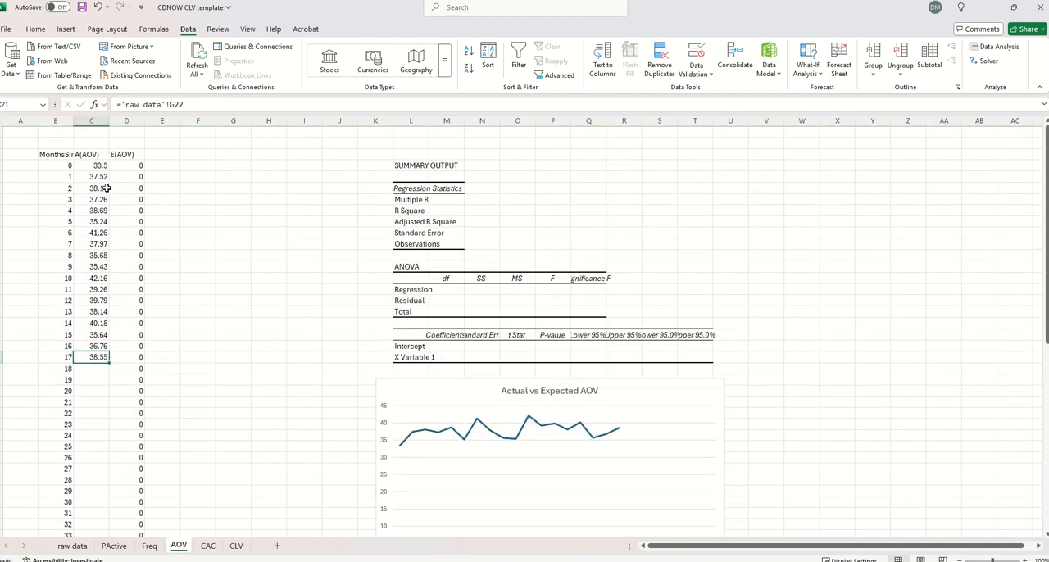
pyautogui.moveTo(102, 165); pyautogui.dragTo(102, 358)
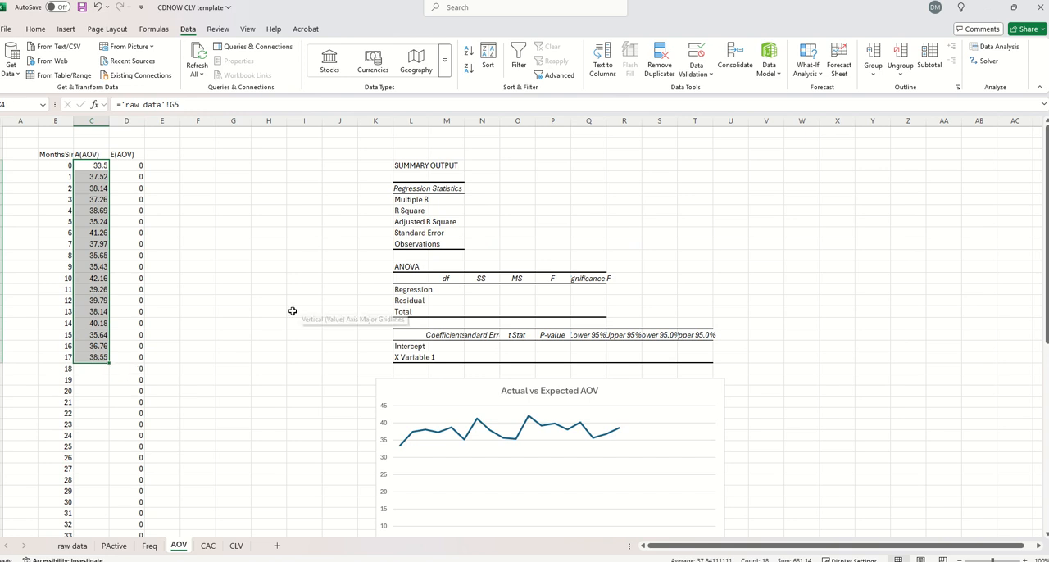
pyautogui.click(87, 358)
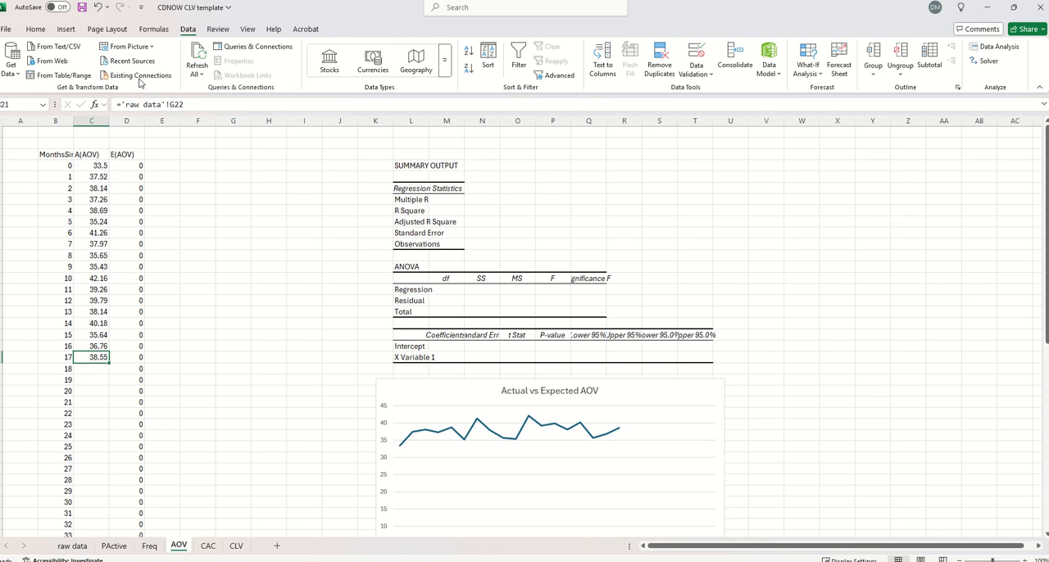
pyautogui.click(993, 48)
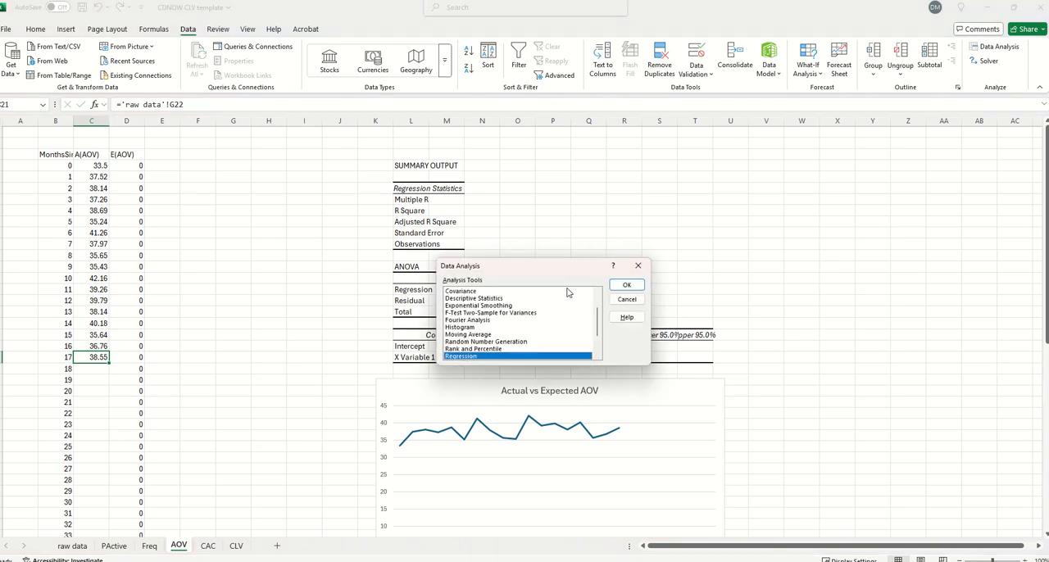
pyautogui.click(620, 287)
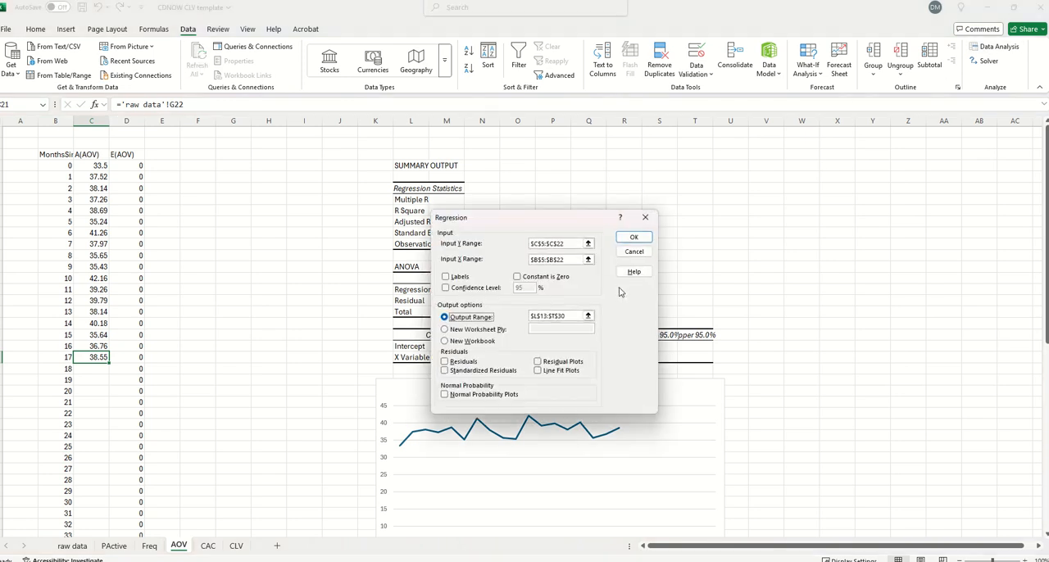
pyautogui.click(569, 243)
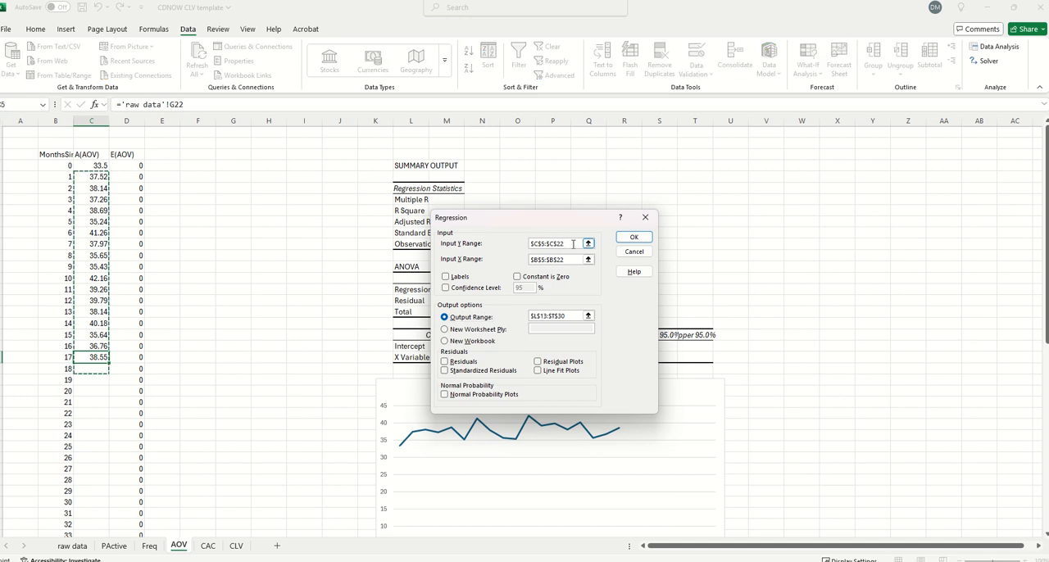
pyautogui.moveTo(573, 243); pyautogui.dragTo(512, 249)
pyautogui.press('BackSpace')
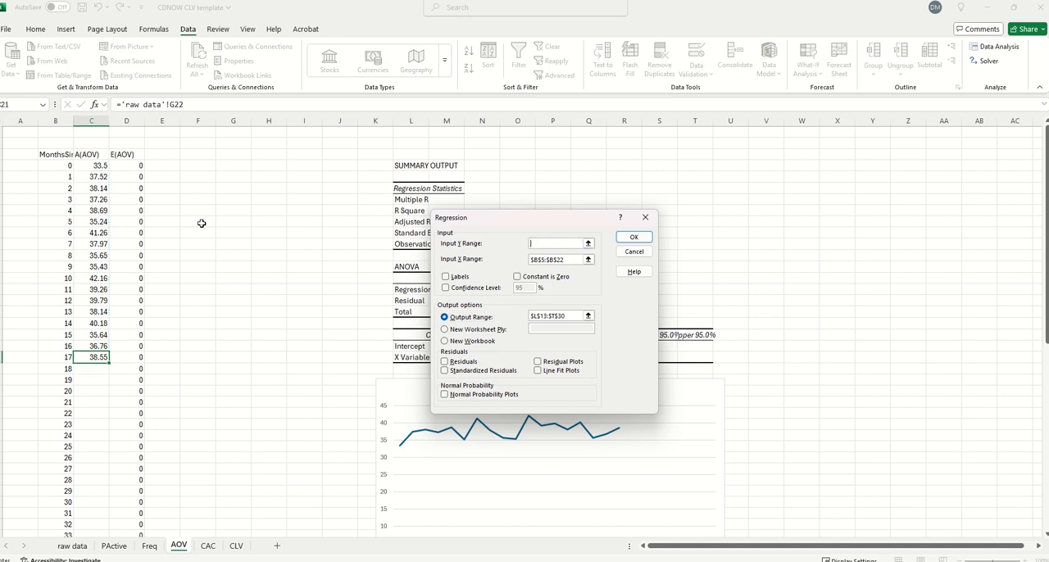
pyautogui.moveTo(99, 165); pyautogui.dragTo(85, 360)
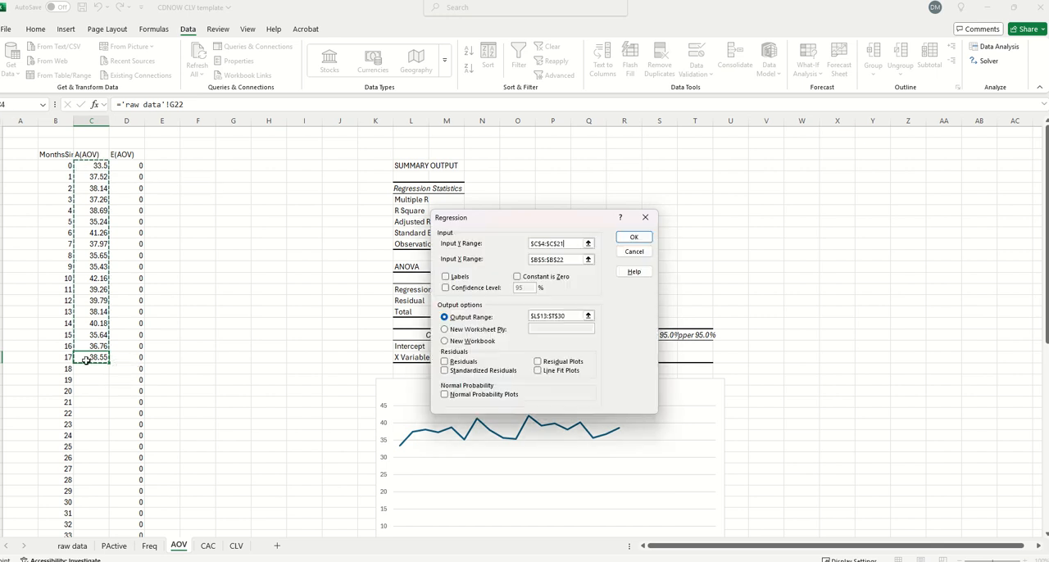
pyautogui.moveTo(581, 259); pyautogui.dragTo(527, 264)
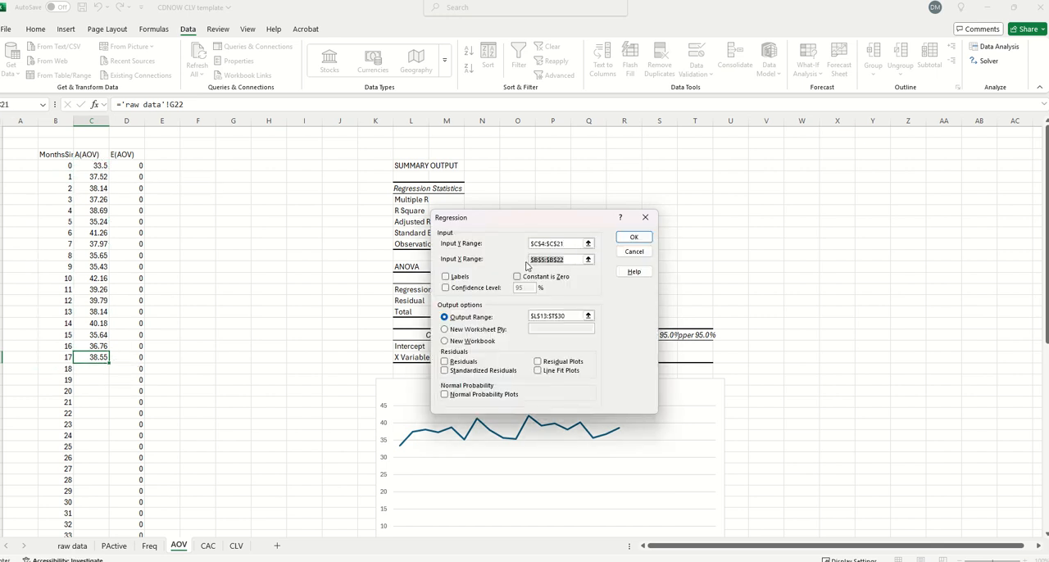
pyautogui.press('BackSpace')
pyautogui.moveTo(58, 166); pyautogui.dragTo(115, 357)
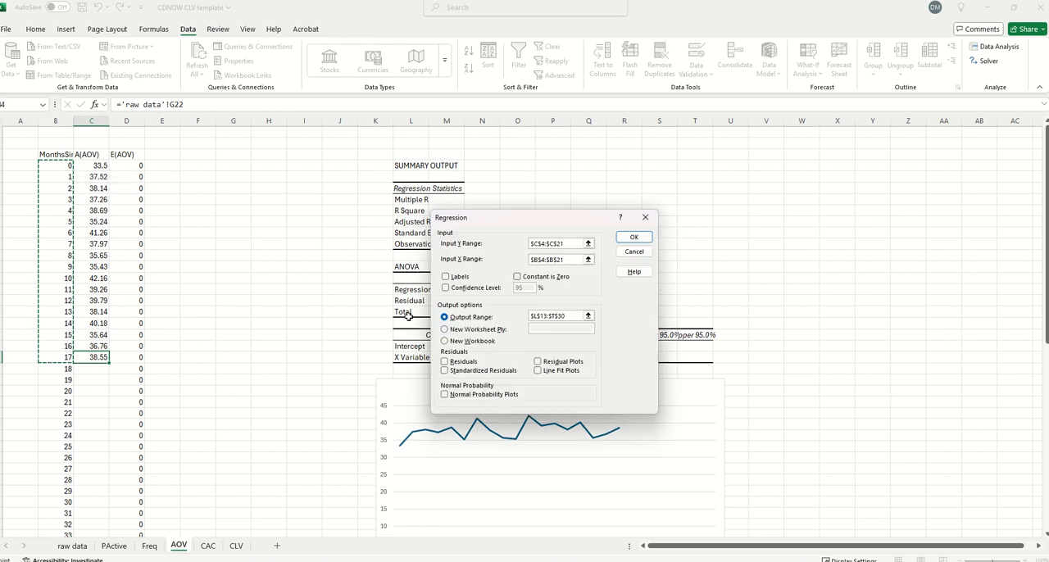
# Set the regression's output range to $L$4:$T$21 and run it, overwriting the existing summary output
pyautogui.moveTo(560, 318); pyautogui.dragTo(529, 316)
pyautogui.press('BackSpace')
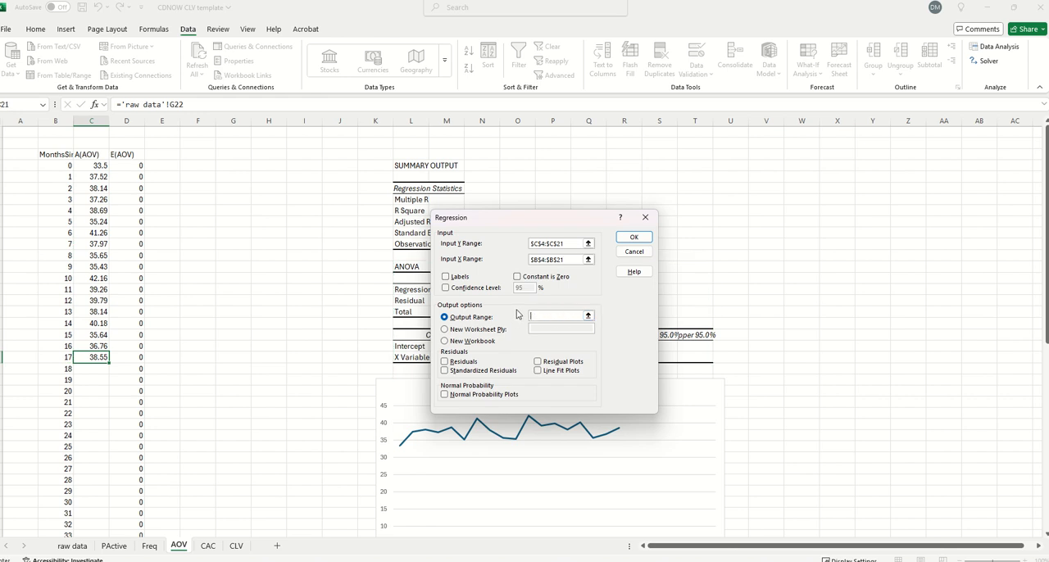
pyautogui.moveTo(424, 171); pyautogui.dragTo(695, 358)
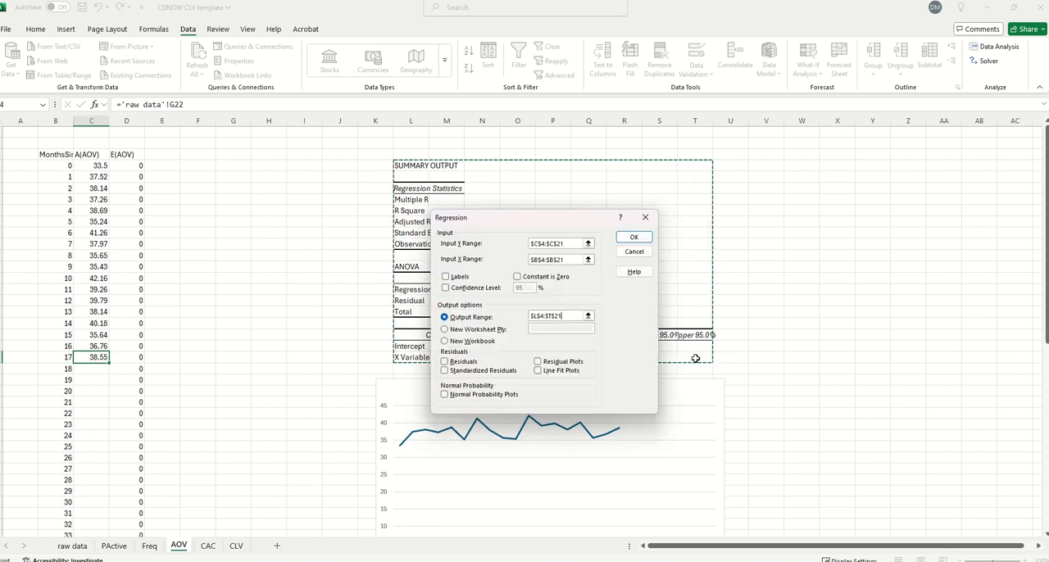
pyautogui.click(633, 237)
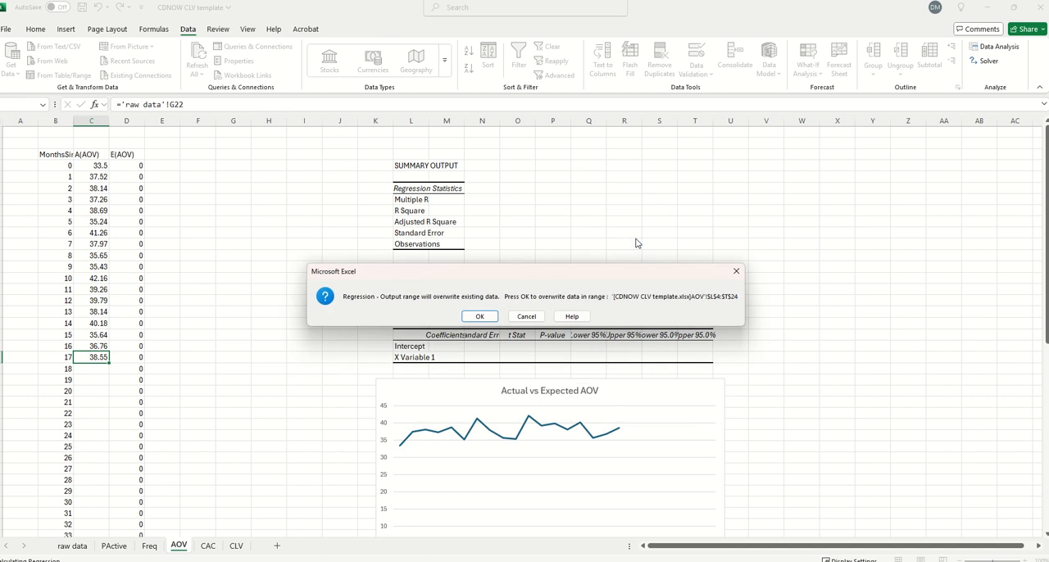
pyautogui.click(479, 319)
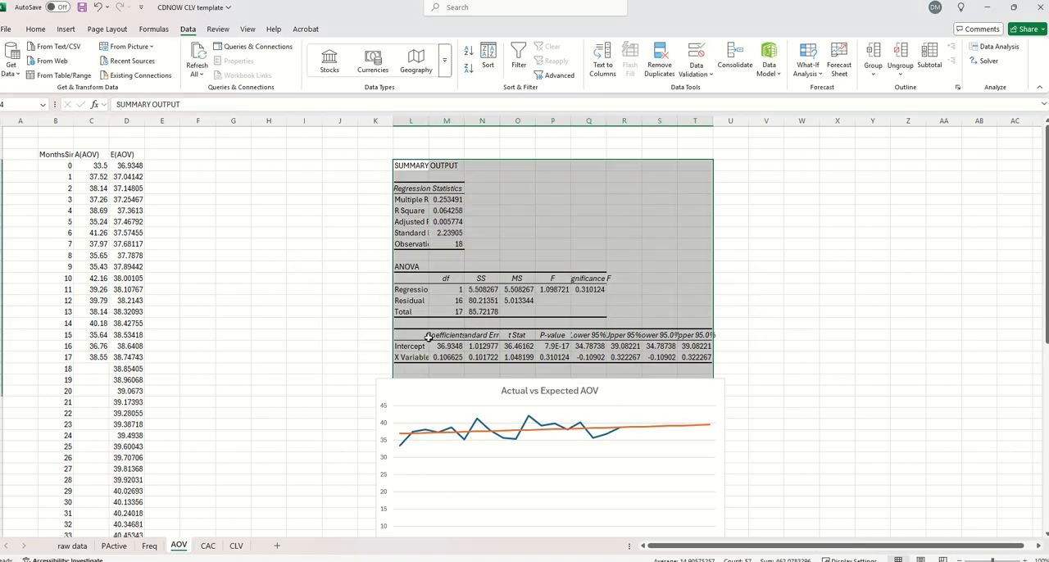
# Copy the month 36 row, B40:D40, down through month 89 to extend the AOV projections
pyautogui.scroll(-4, 543, 286)
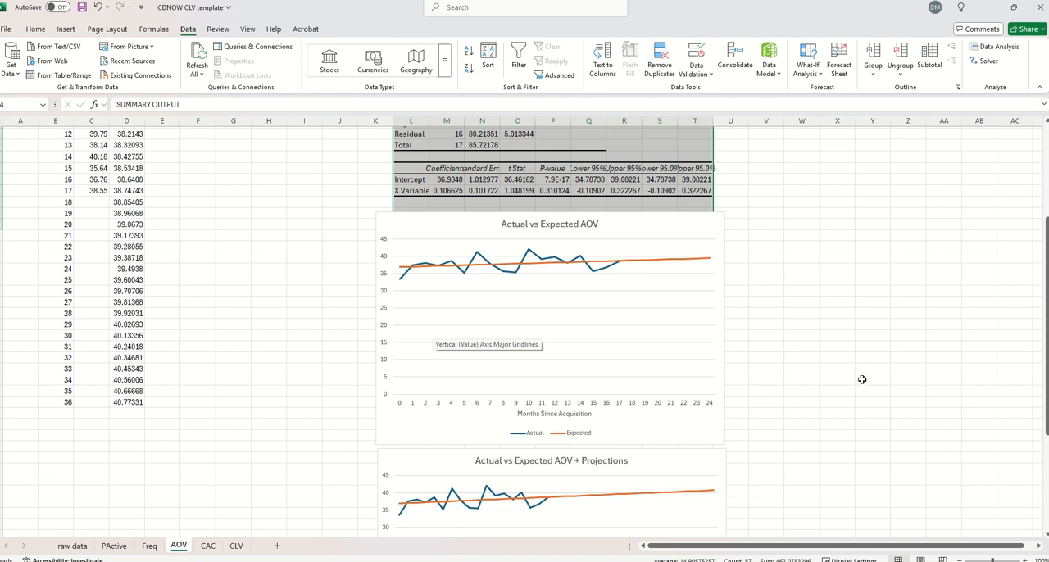
pyautogui.scroll(2, 860, 380)
pyautogui.scroll(-2, 859, 379)
pyautogui.moveTo(60, 401); pyautogui.dragTo(133, 404)
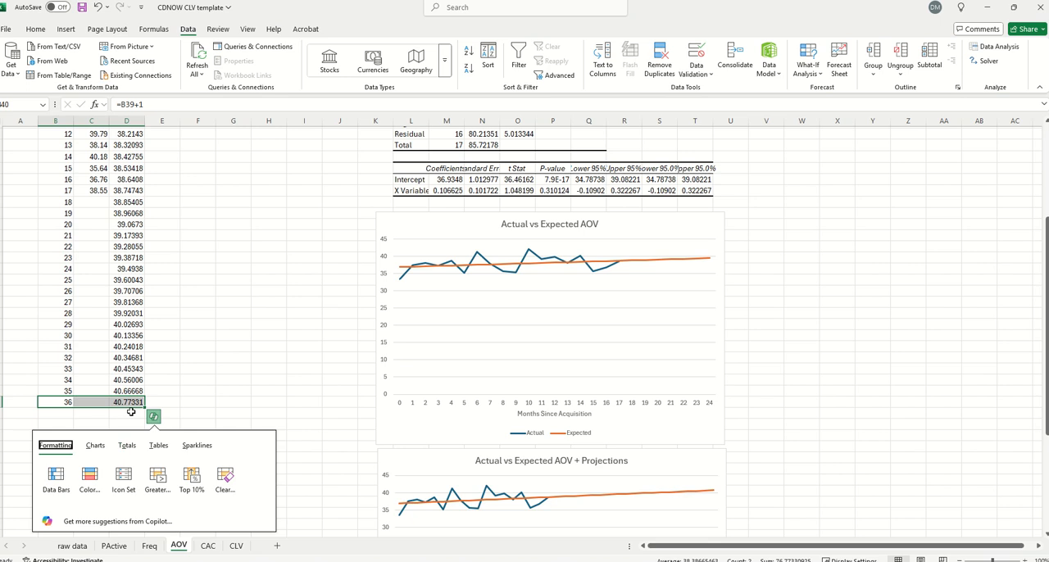
pyautogui.click(195, 338)
pyautogui.moveTo(69, 401); pyautogui.dragTo(120, 403)
pyautogui.hotkey('ctrl', 'c')
pyautogui.scroll(-15, 127, 467)
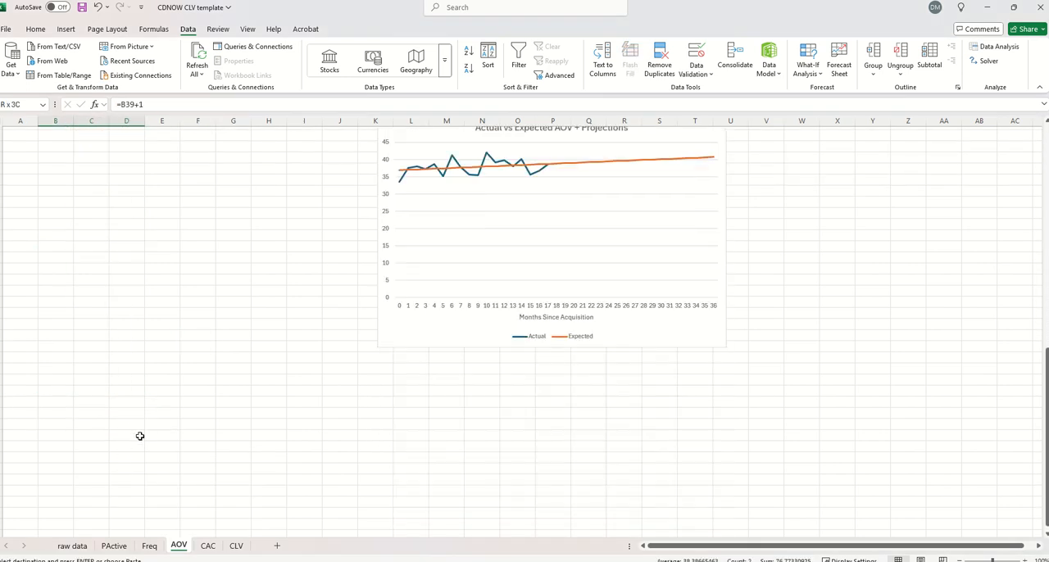
pyautogui.keyDown('shift'); pyautogui.click(128, 485); pyautogui.keyUp('shift')
pyautogui.hotkey('ctrl', 'v')
pyautogui.scroll(8, 114, 456)
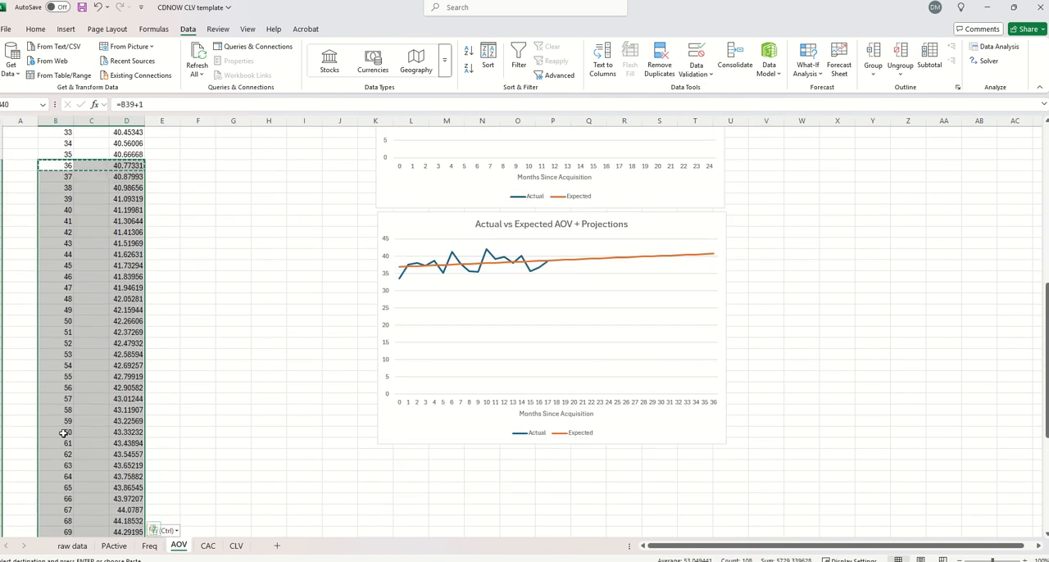
# Clear the AOV projection rows after month 60 in columns B to D
pyautogui.click(63, 441)
pyautogui.scroll(-10, 115, 432)
pyautogui.keyDown('shift'); pyautogui.click(127, 420); pyautogui.keyUp('shift')
pyautogui.hotkey('ctrl', 'v')
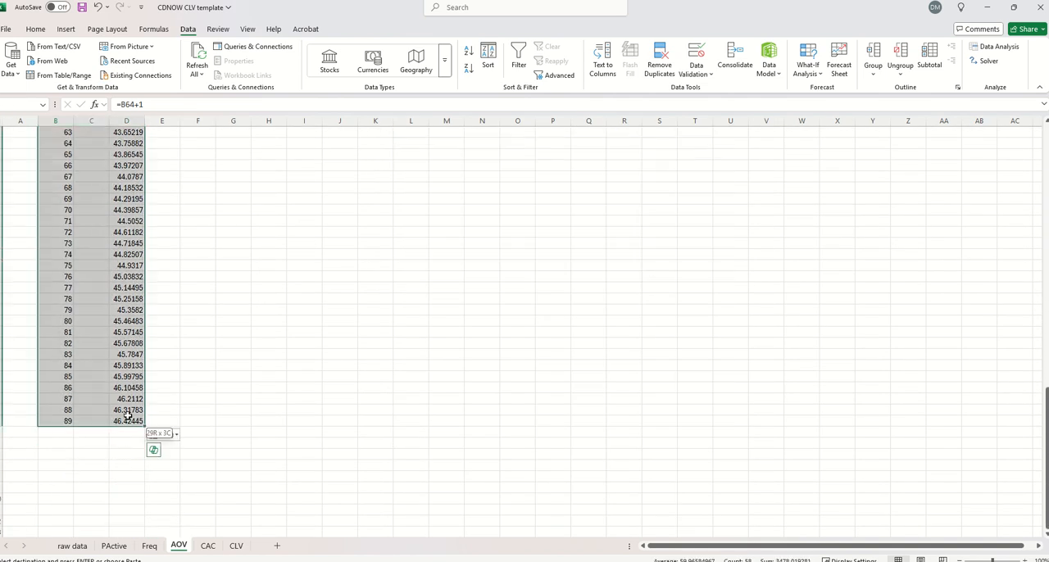
pyautogui.hotkey('ctrl', 'z')
pyautogui.scroll(15, 128, 416)
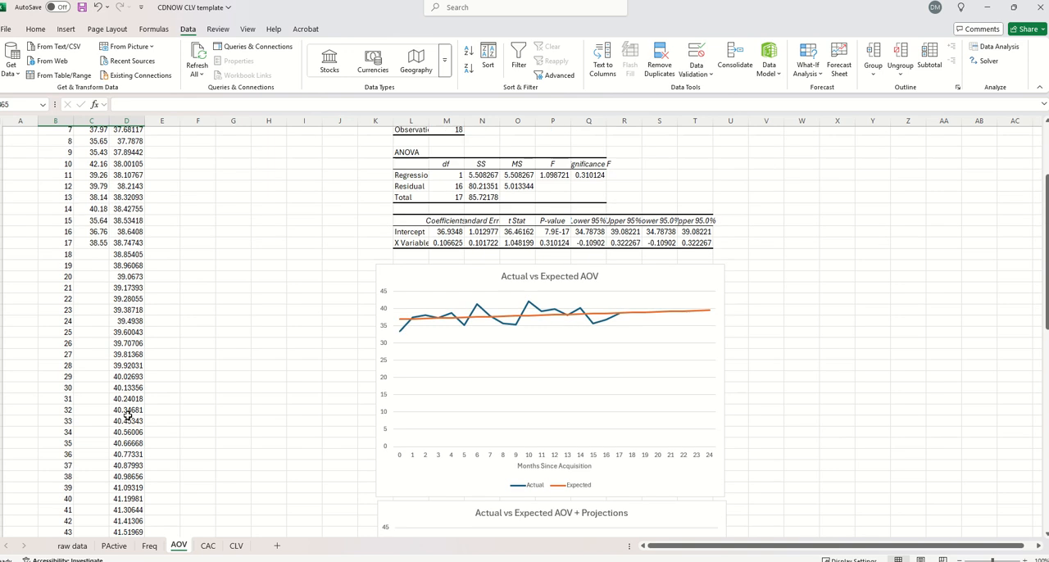
# Examine the CAC calculation and the month 0 P(active) lookup formula on the CLV sheet
pyautogui.click(210, 548)
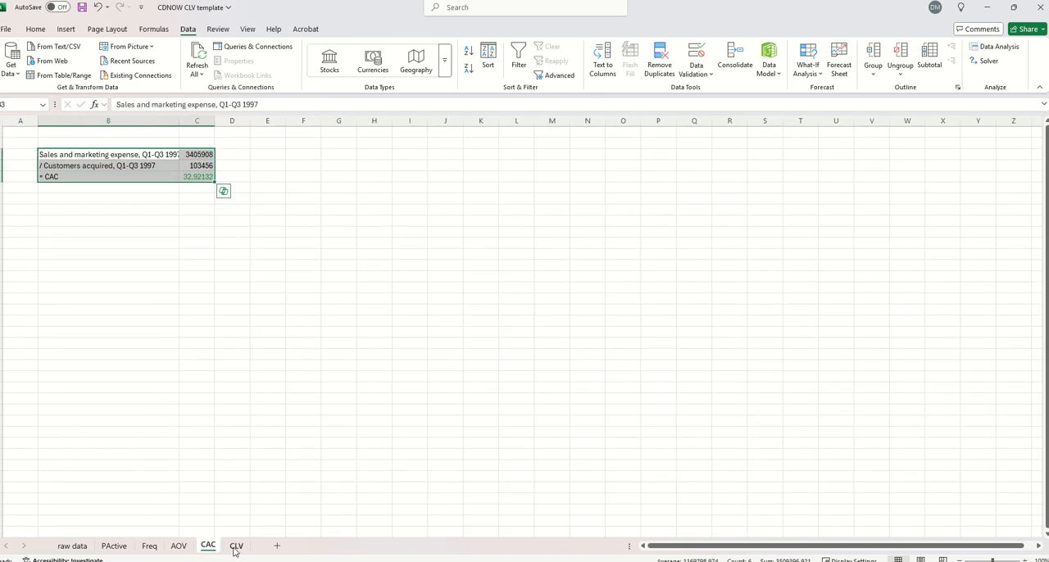
pyautogui.click(236, 546)
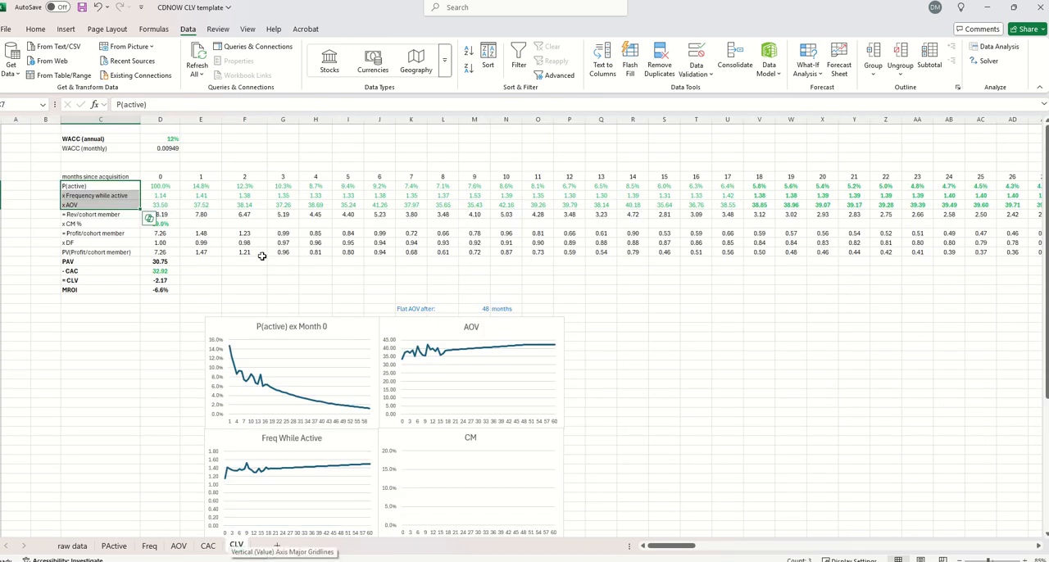
pyautogui.click(160, 189)
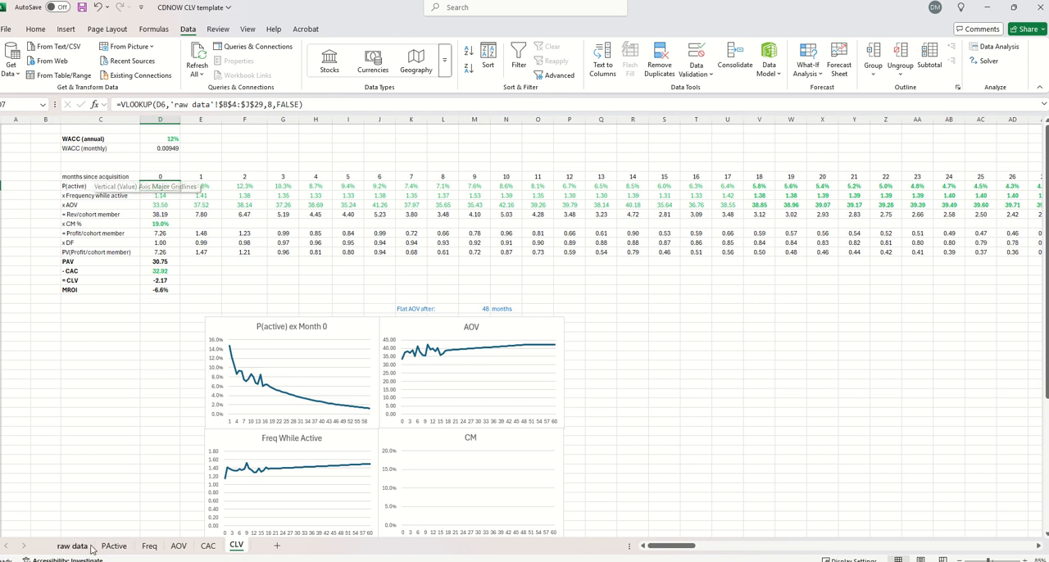
pyautogui.click(147, 104)
pyautogui.press('Escape')
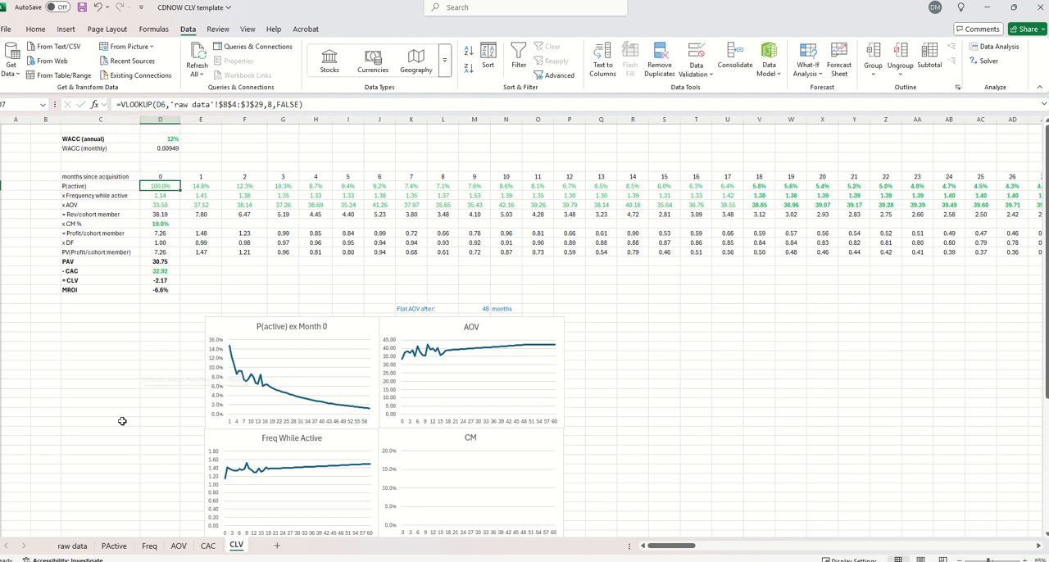
# On the raw data sheet, replace the Pactive % formulas for months 0 to 17 with their values
pyautogui.click(74, 547)
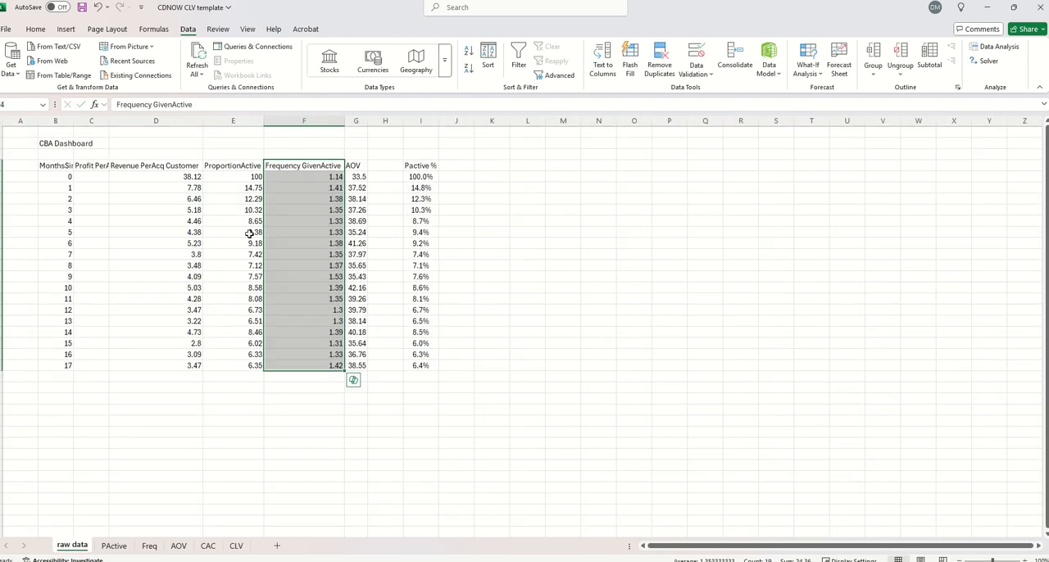
pyautogui.click(420, 177)
pyautogui.keyDown('shift'); pyautogui.click(416, 361); pyautogui.keyUp('shift')
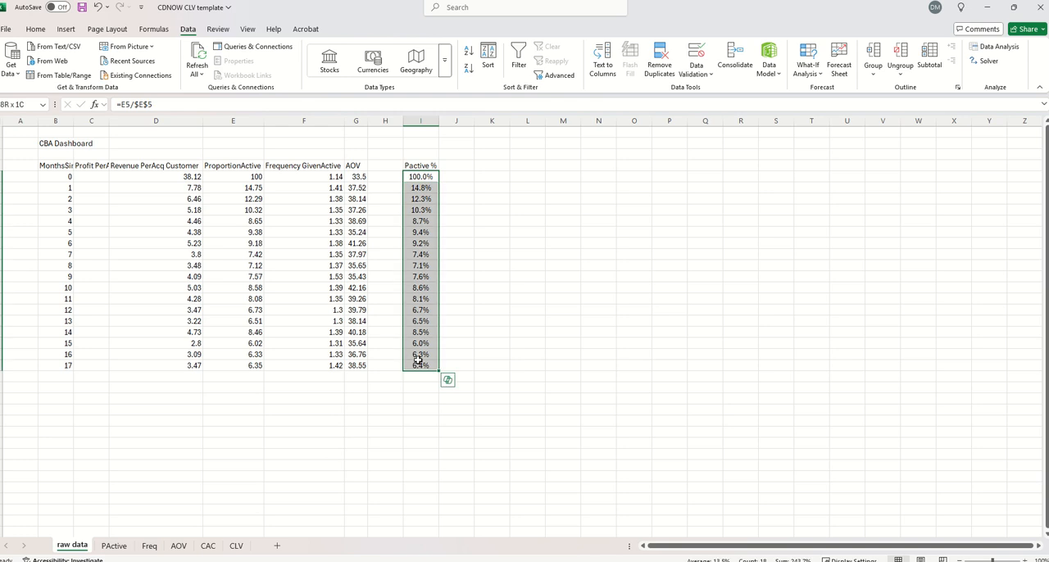
pyautogui.hotkey('ctrl', 'c')
pyautogui.hotkey('ctrl', 'alt', 'v')
pyautogui.press('v')
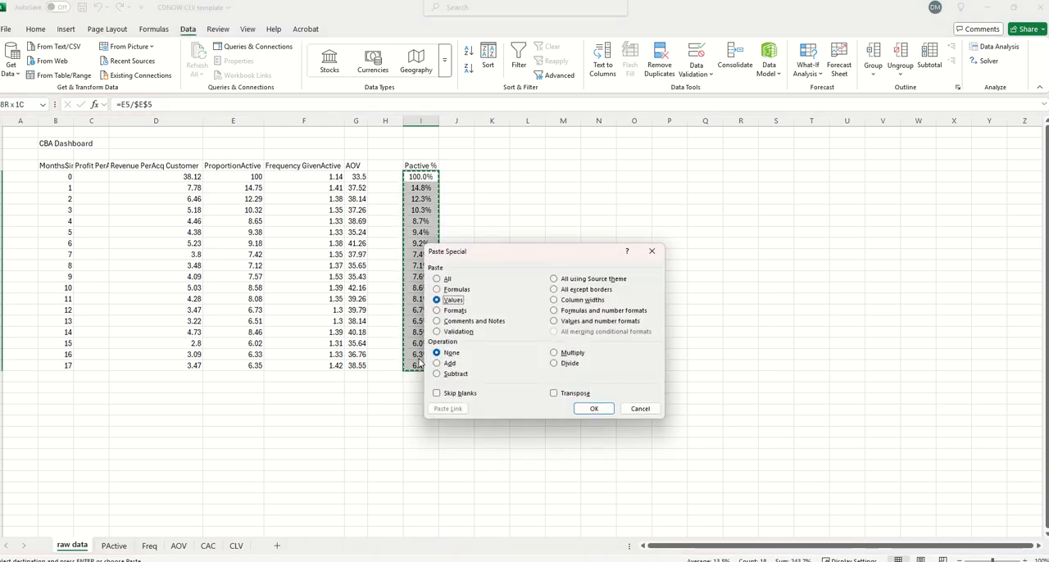
pyautogui.press('Return')
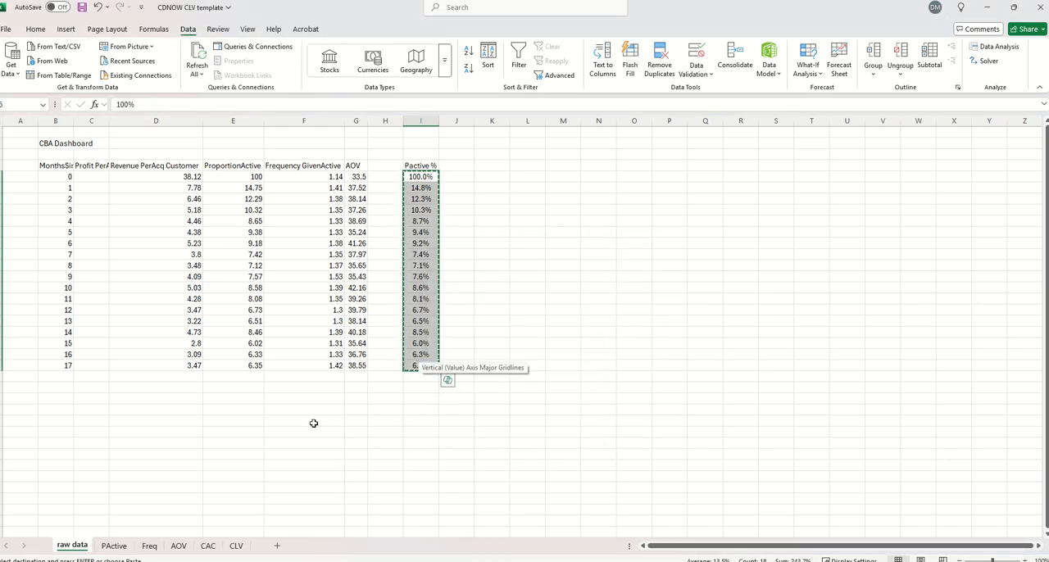
# Paste the copied Pactive % values transposed into the P(active) row of the CLV sheet, starting at D7
pyautogui.click(236, 544)
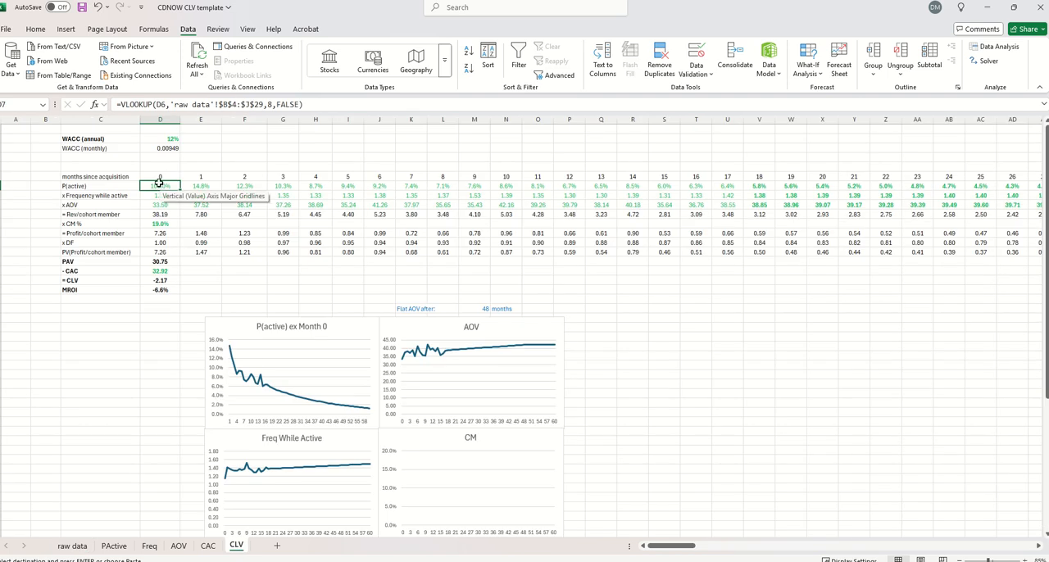
pyautogui.rightClick(159, 187)
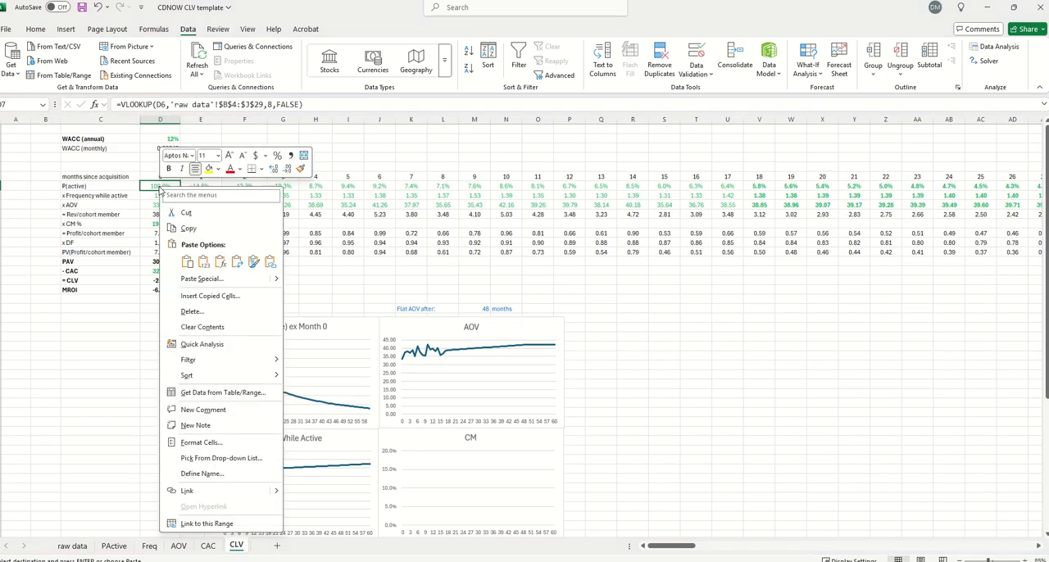
pyautogui.click(236, 262)
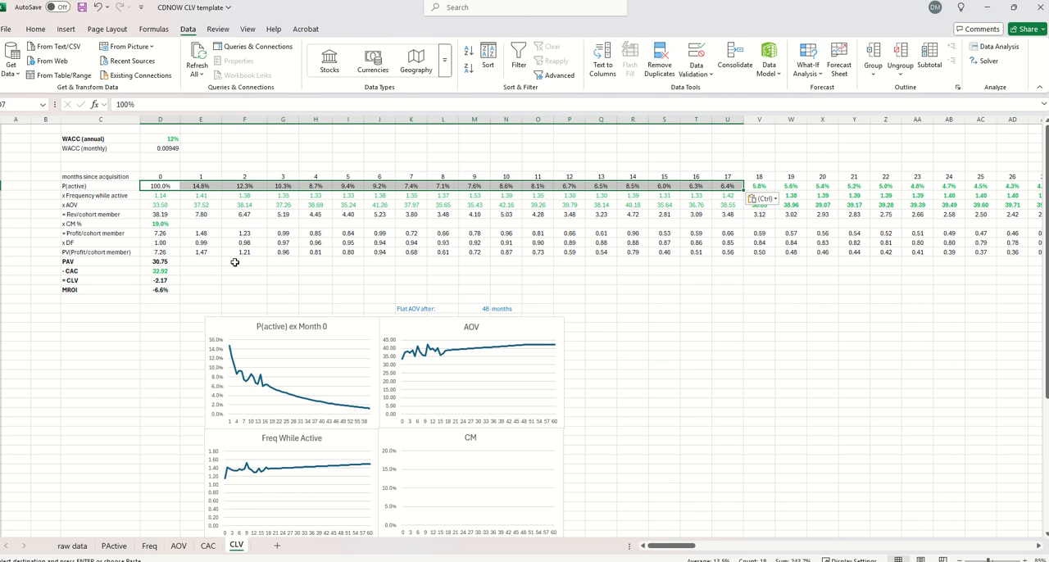
# Set the font color of the P(active) values for months 0 to 17 to standard green
pyautogui.click(32, 31)
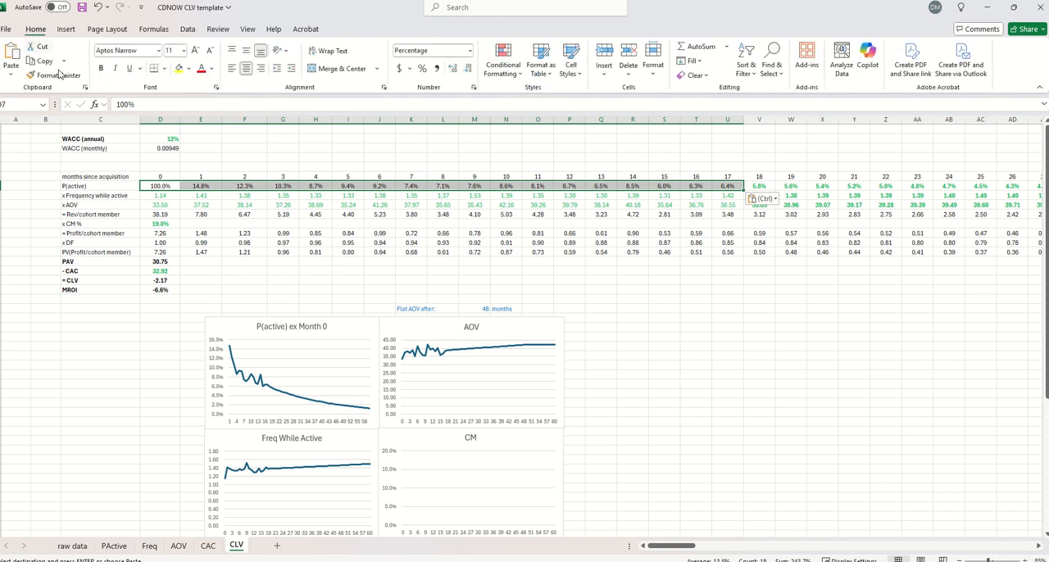
pyautogui.click(211, 69)
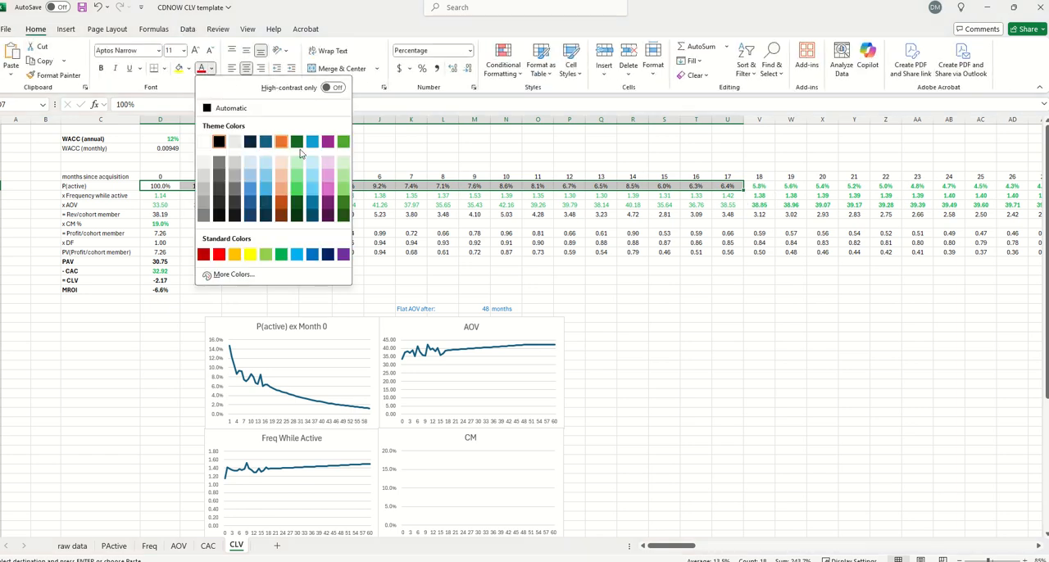
pyautogui.click(282, 253)
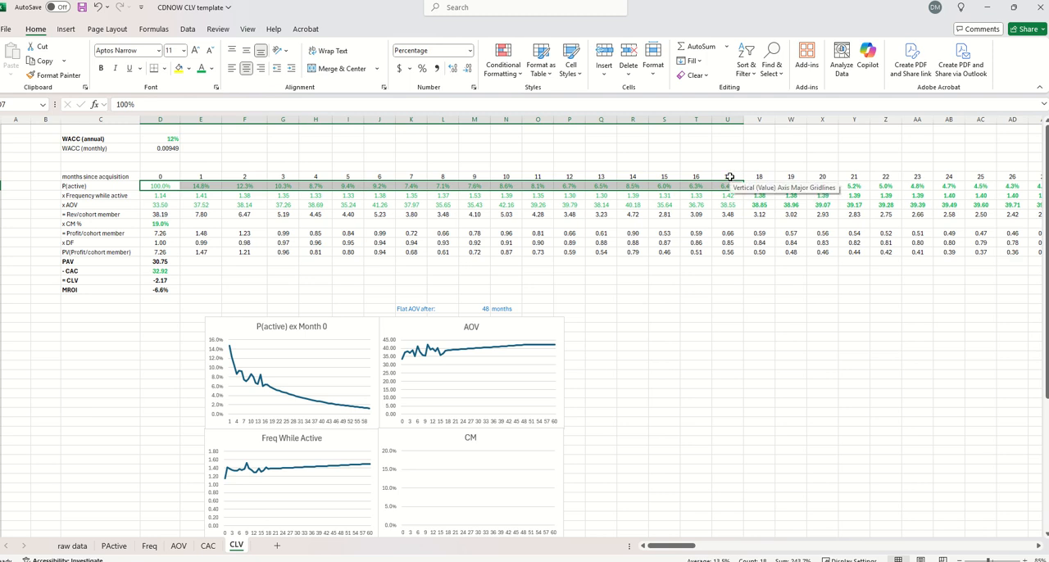
# Examine the month 18 P(active) projection formula on the CLV sheet and its extension through month 60
pyautogui.moveTo(725, 160); pyautogui.dragTo(721, 278)
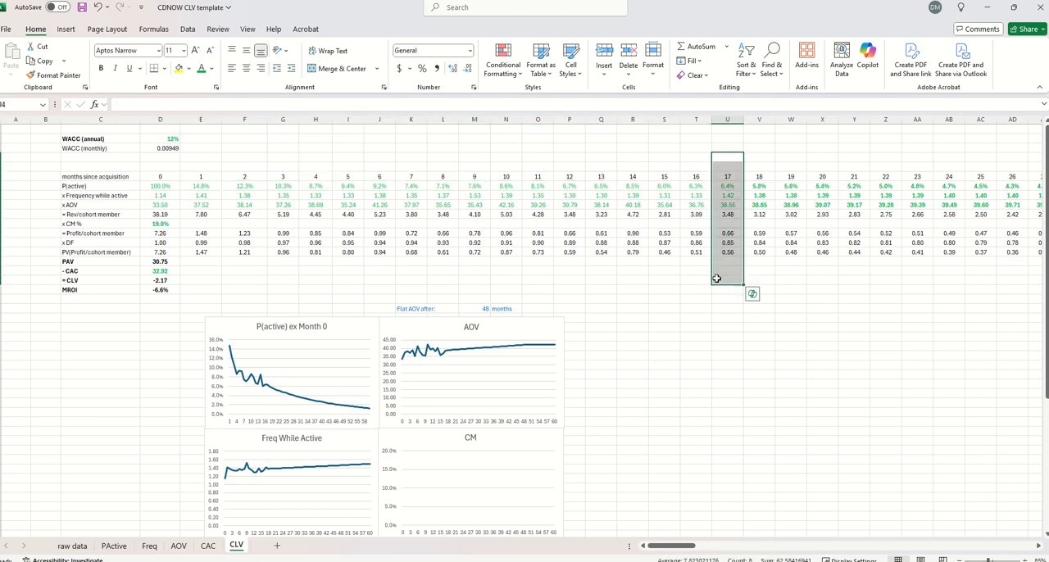
pyautogui.click(759, 186)
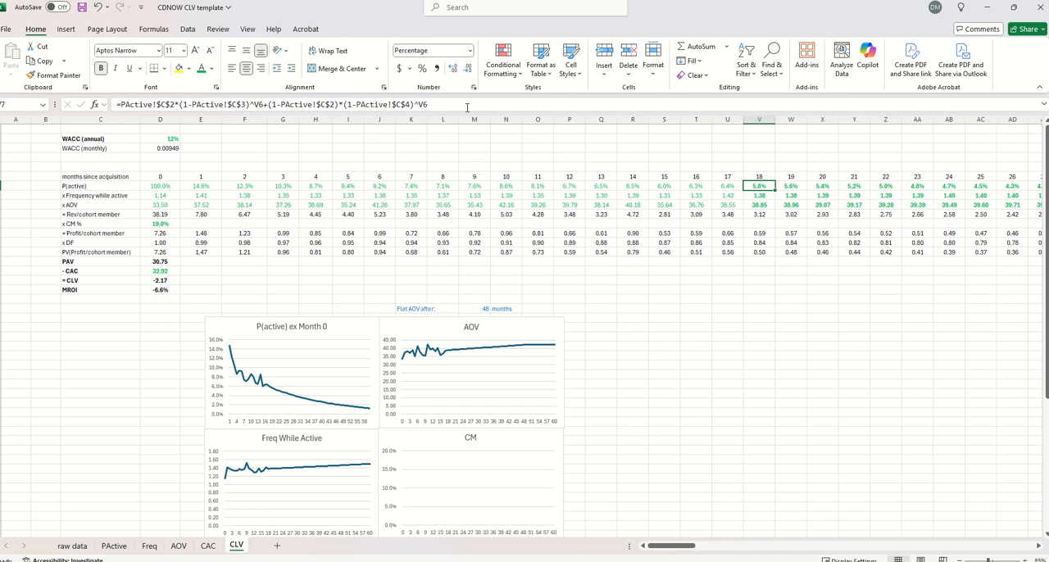
pyautogui.click(455, 103)
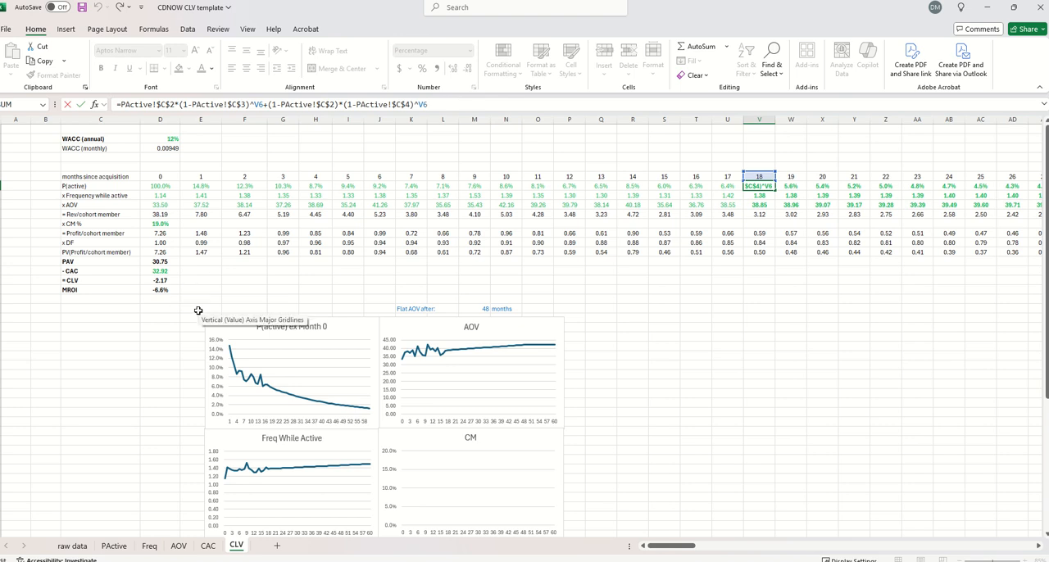
pyautogui.click(152, 104)
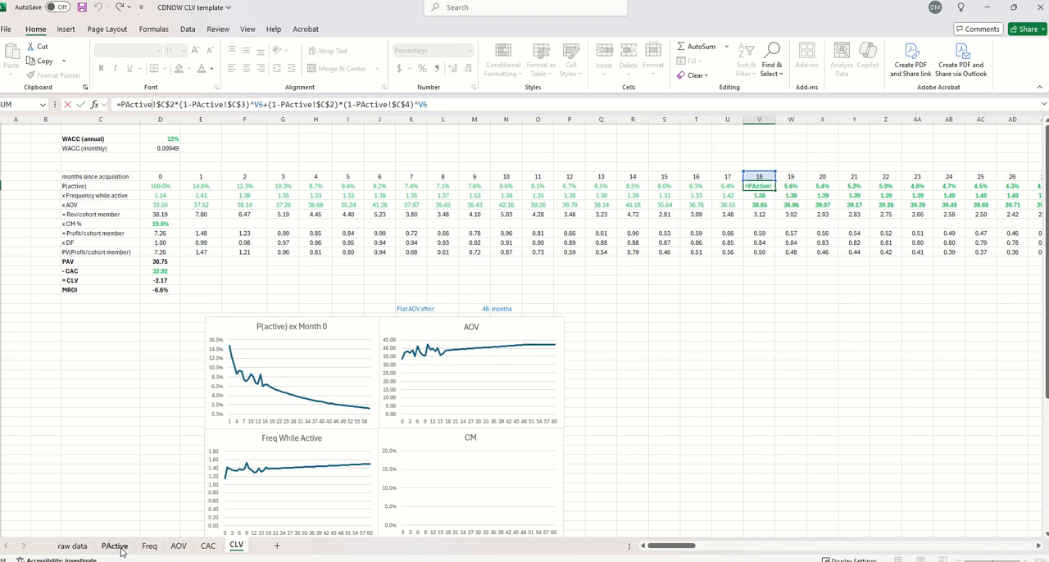
pyautogui.press('Escape')
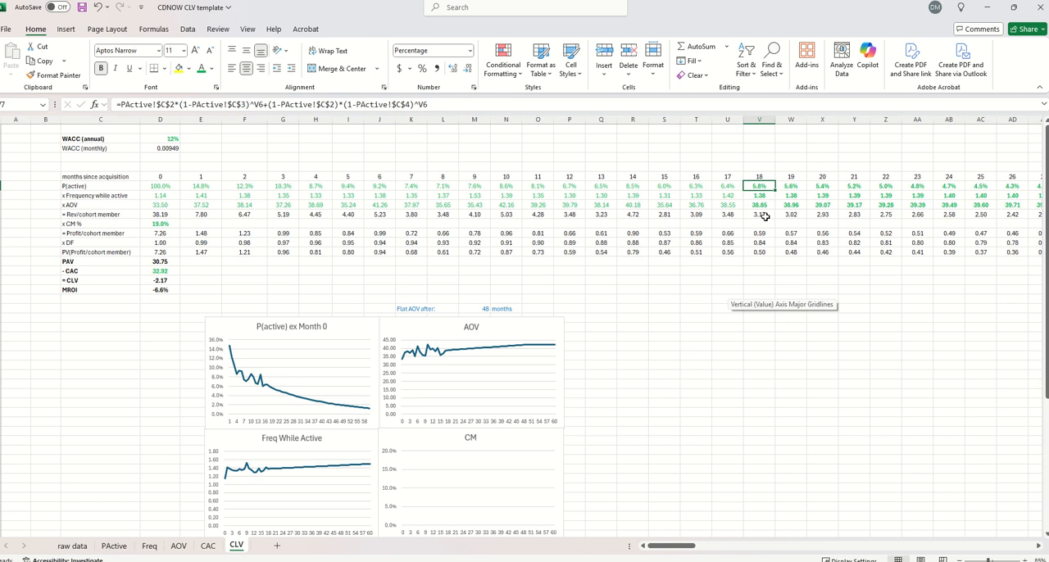
pyautogui.press('Right')
pyautogui.press('Right')
pyautogui.press('Right')
pyautogui.press('Right')
pyautogui.press('Right')
pyautogui.press('Right')
pyautogui.press('Right')
pyautogui.press('Right')
pyautogui.press('Right')
pyautogui.press('Right')
pyautogui.press('Right')
pyautogui.press('Right')
pyautogui.press('Right')
pyautogui.press('Right')
pyautogui.press('Right')
pyautogui.press('Right')
pyautogui.press('Right')
pyautogui.press('Right')
pyautogui.press('Right')
pyautogui.press('Right')
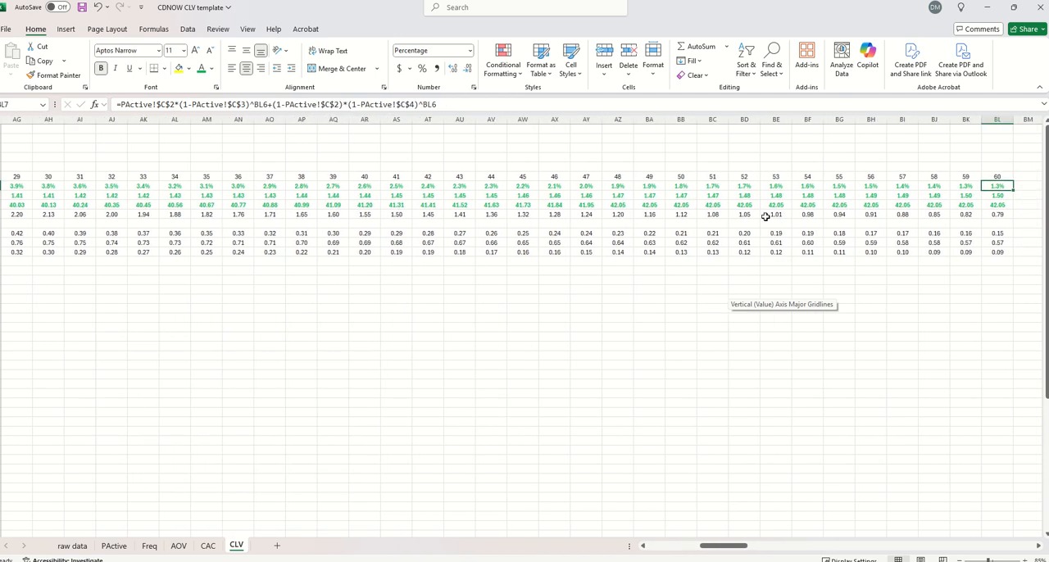
pyautogui.press('Home')
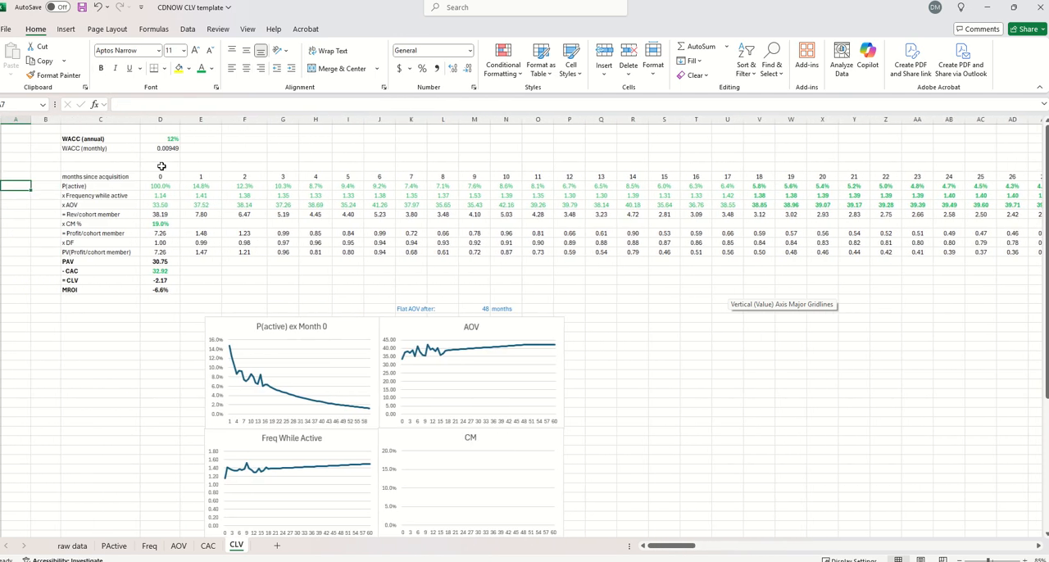
# Copy the Frequency GivenActive values for months 0 to 17 from the raw data sheet and paste them transposed at D8 of the CLV sheet
pyautogui.click(168, 196)
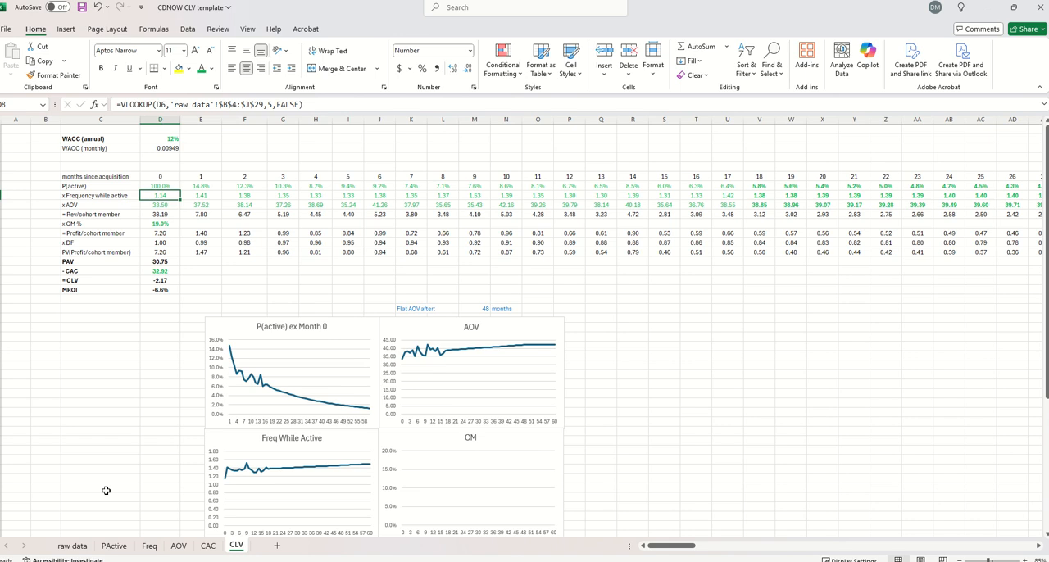
pyautogui.click(80, 546)
pyautogui.click(295, 176)
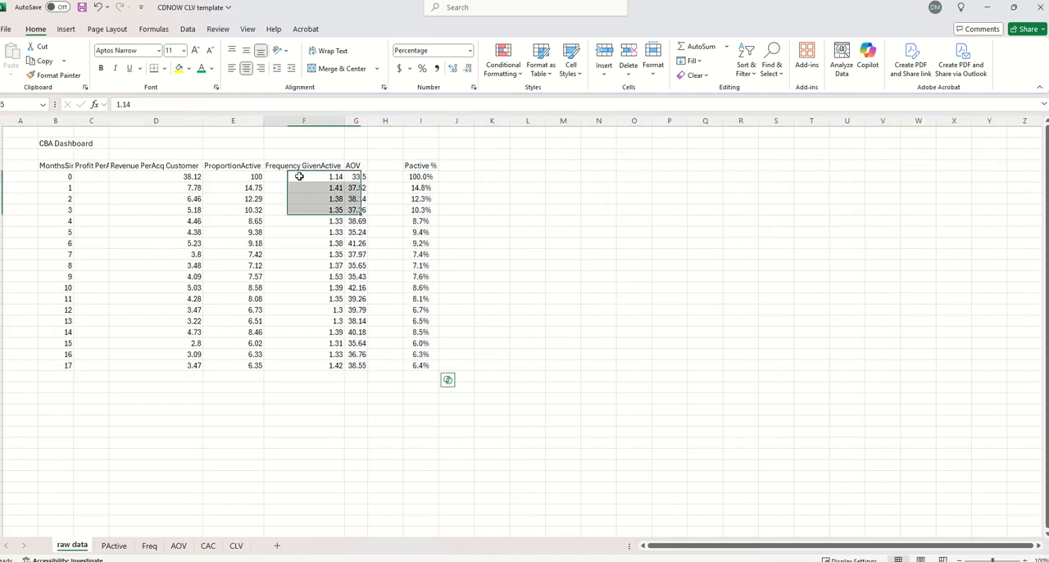
pyautogui.keyDown('shift'); pyautogui.click(311, 363); pyautogui.keyUp('shift')
pyautogui.hotkey('ctrl', 'c')
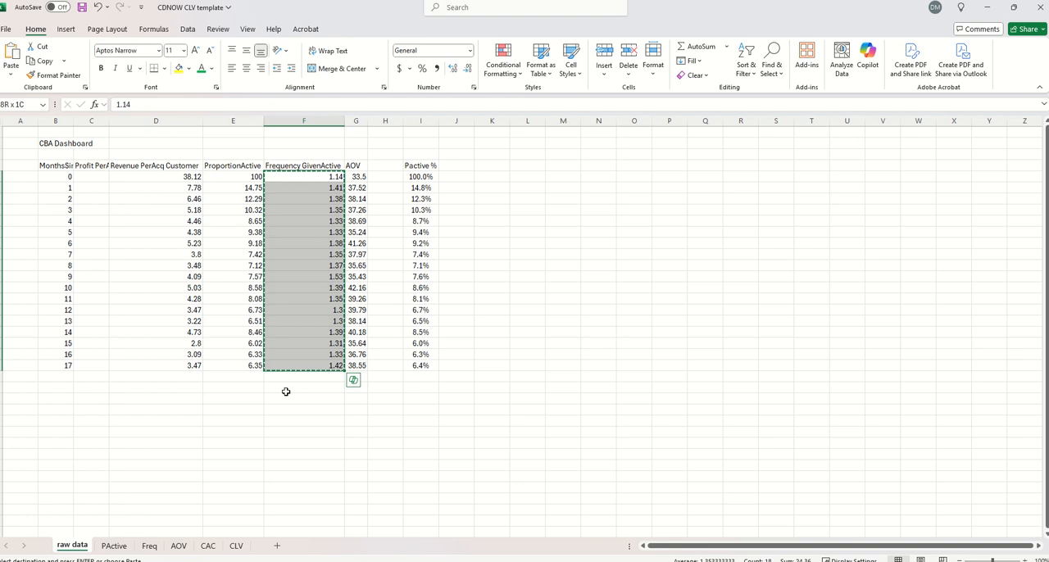
pyautogui.click(235, 545)
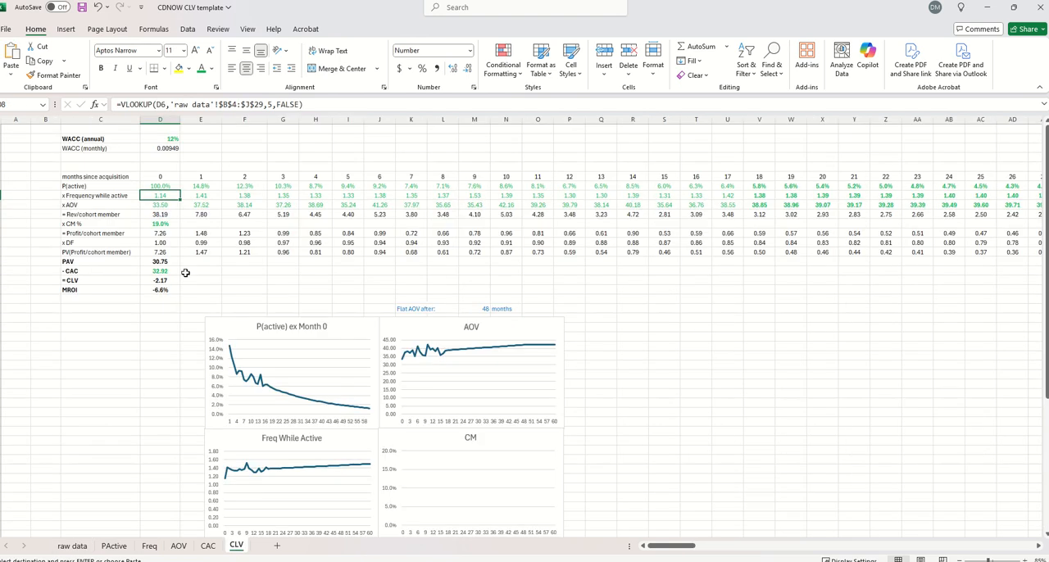
pyautogui.rightClick(161, 198)
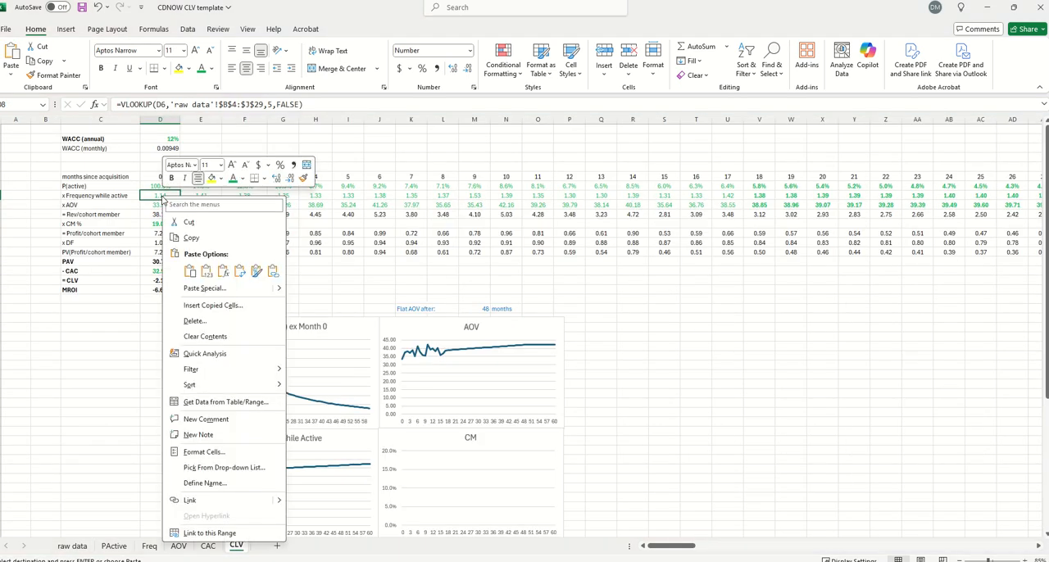
pyautogui.click(239, 271)
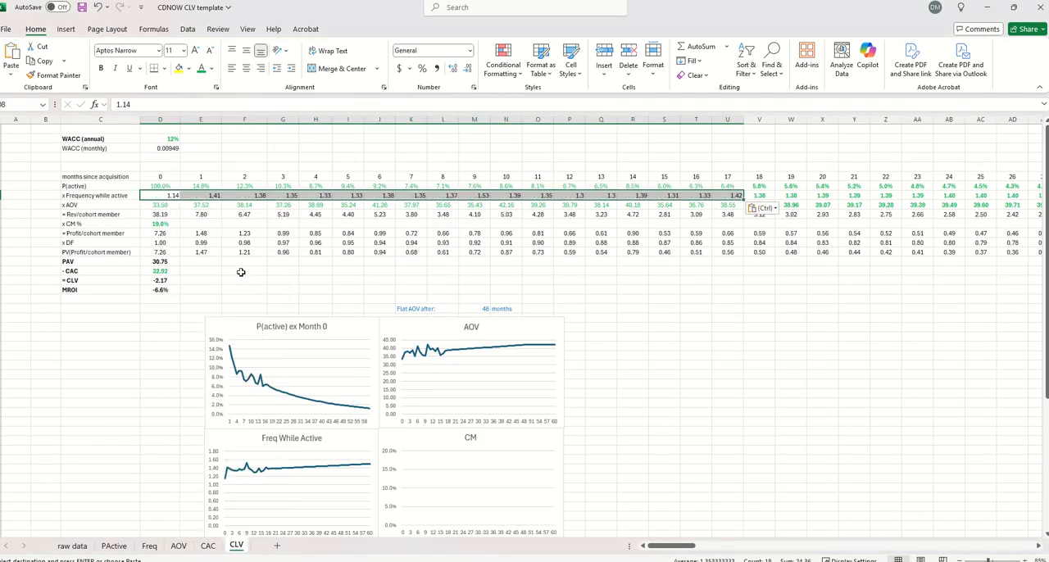
# Copy the AOV values for months 0 to 17 from the raw data sheet and paste them transposed at D9 of the CLV sheet
pyautogui.click(73, 546)
pyautogui.moveTo(360, 177); pyautogui.dragTo(358, 366)
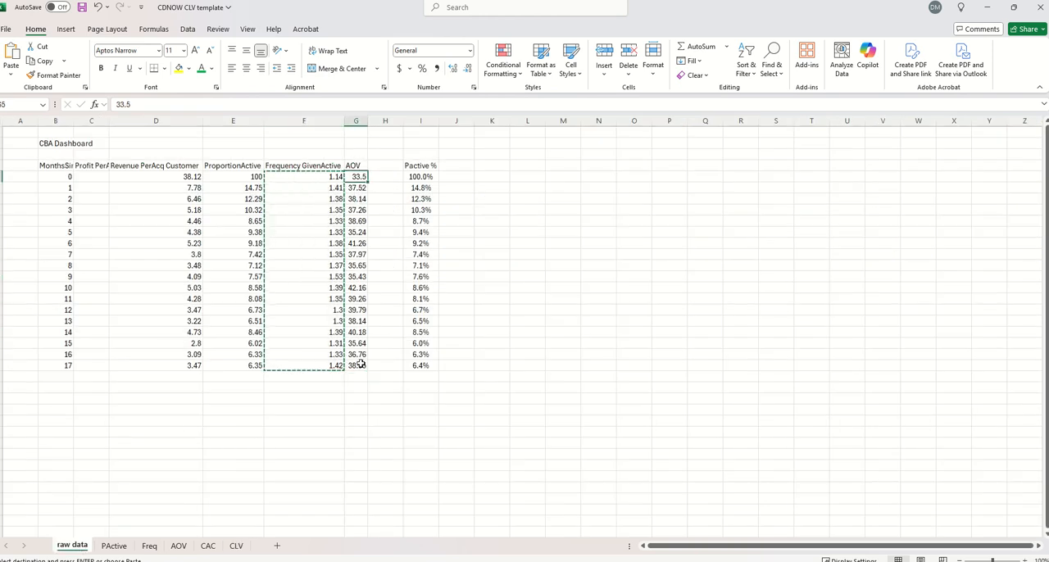
pyautogui.hotkey('ctrl', 'c')
pyautogui.click(236, 545)
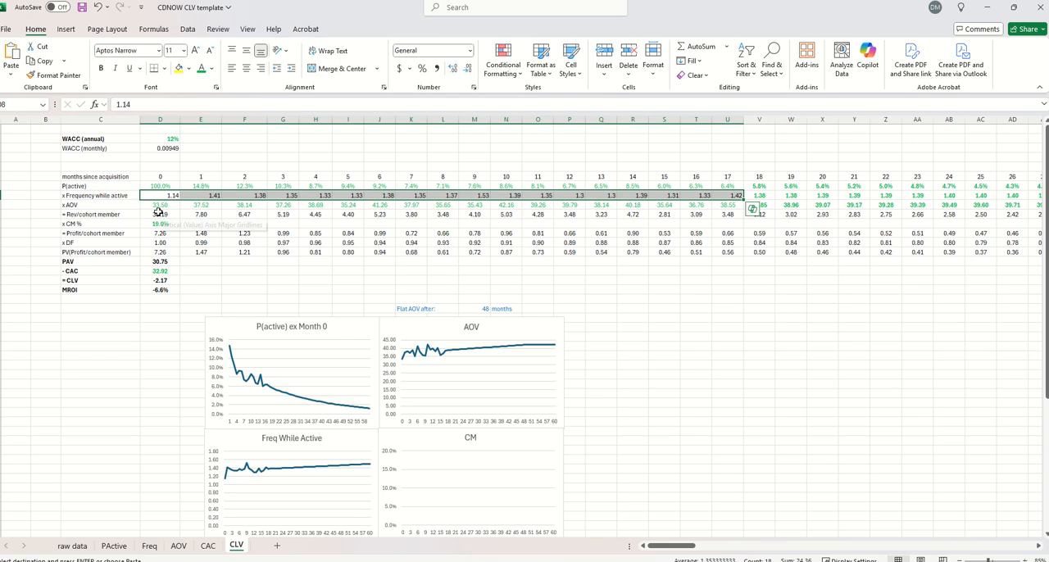
pyautogui.click(160, 205)
pyautogui.rightClick(161, 206)
pyautogui.click(237, 282)
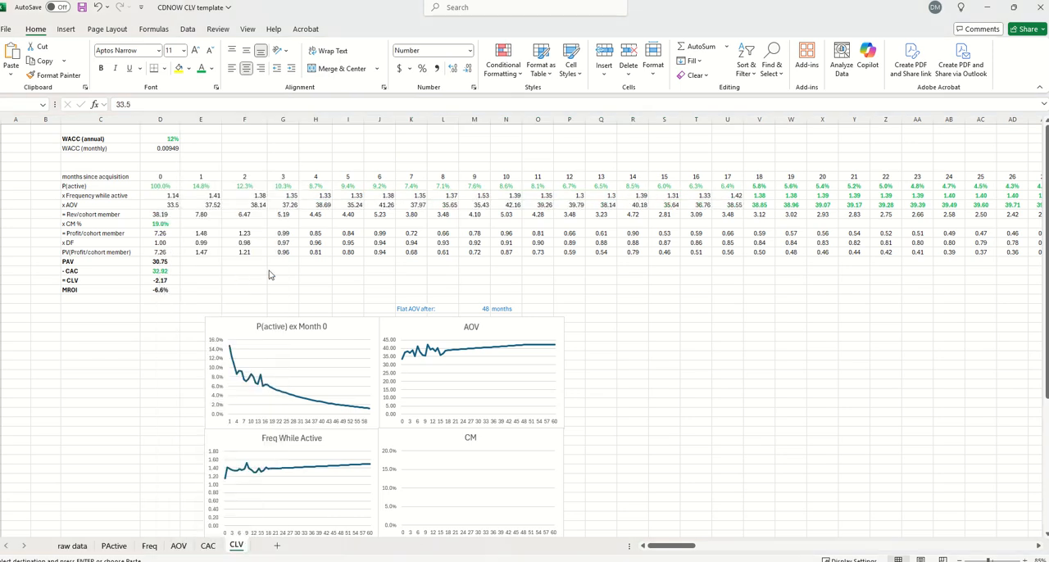
# Set the font color of the frequency and AOV values for months 0 to 17 to green
pyautogui.moveTo(166, 196); pyautogui.dragTo(731, 204)
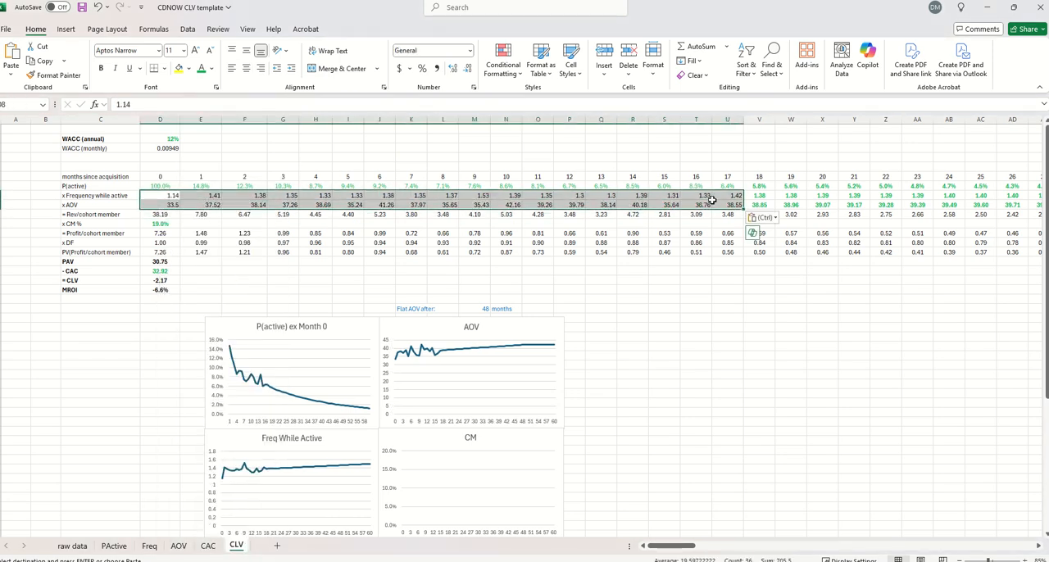
pyautogui.press('Escape')
pyautogui.click(246, 70)
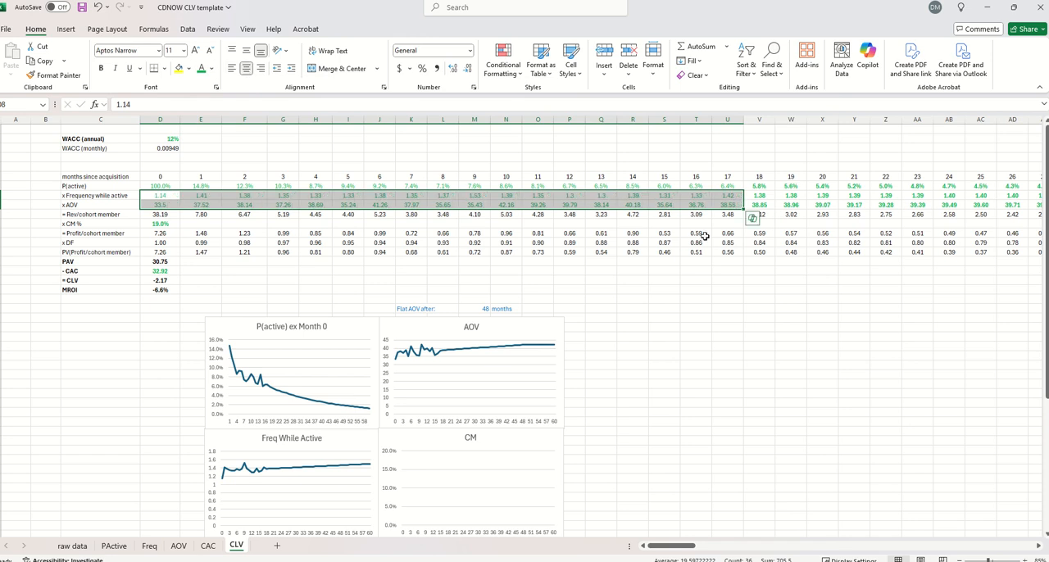
# Examine the month 18 frequency formula and the data range behind the P(active) ex Month 0 chart
pyautogui.click(762, 197)
pyautogui.press('F2')
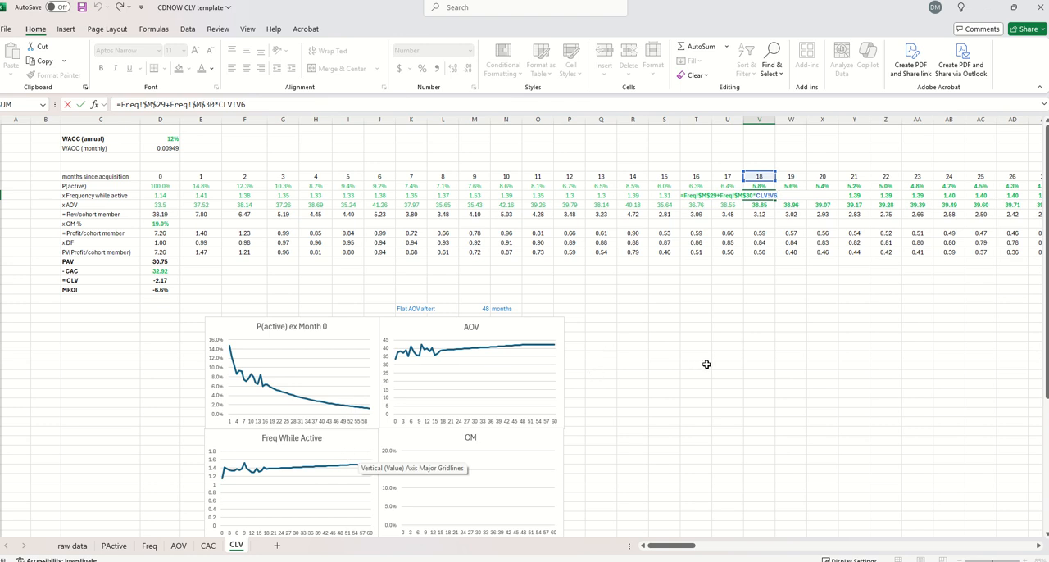
pyautogui.press('Escape')
pyautogui.click(695, 310)
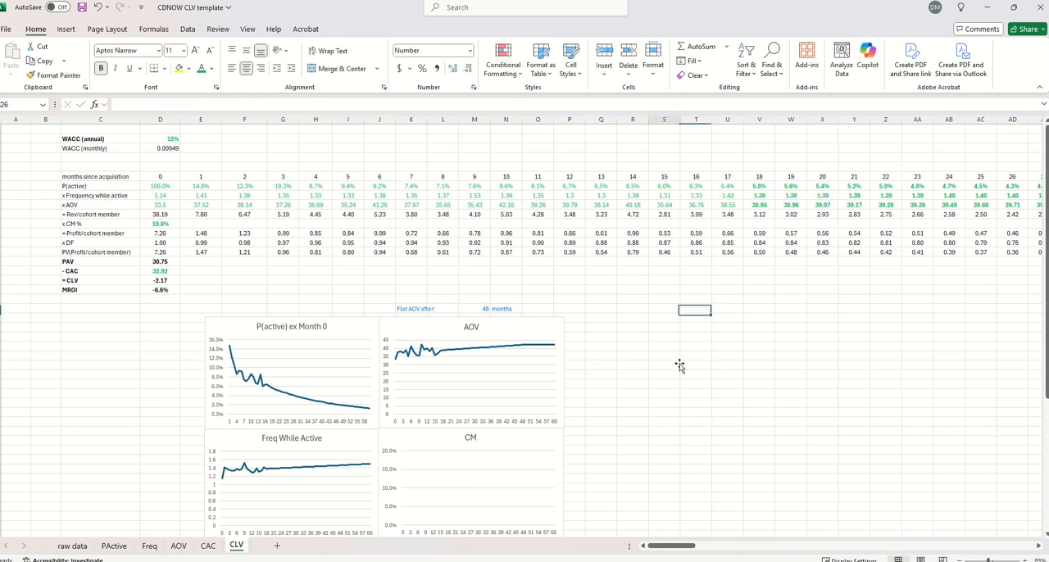
pyautogui.click(664, 365)
pyautogui.scroll(-3, 777, 285)
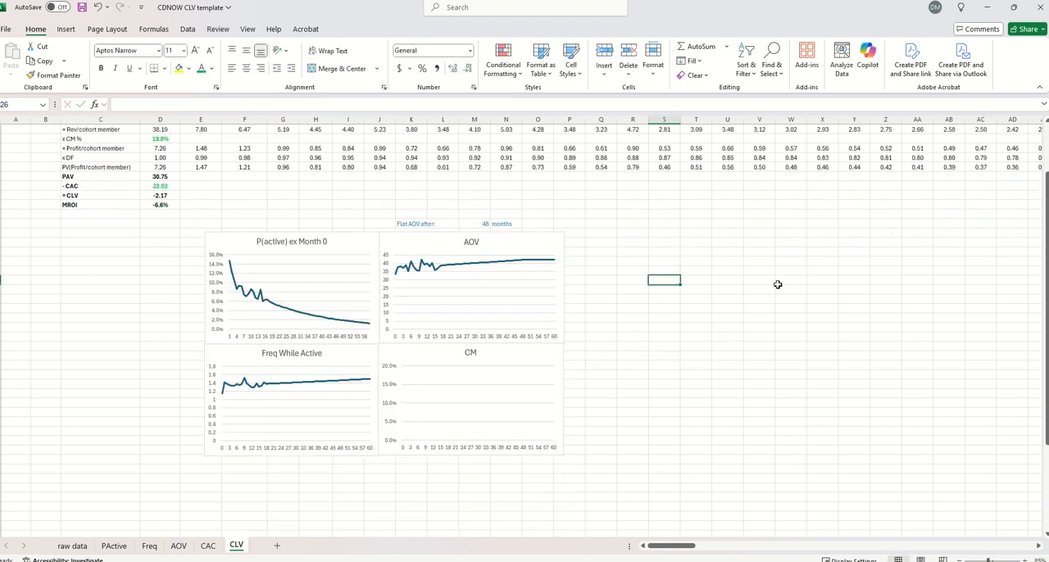
pyautogui.click(246, 285)
pyautogui.scroll(3, 564, 330)
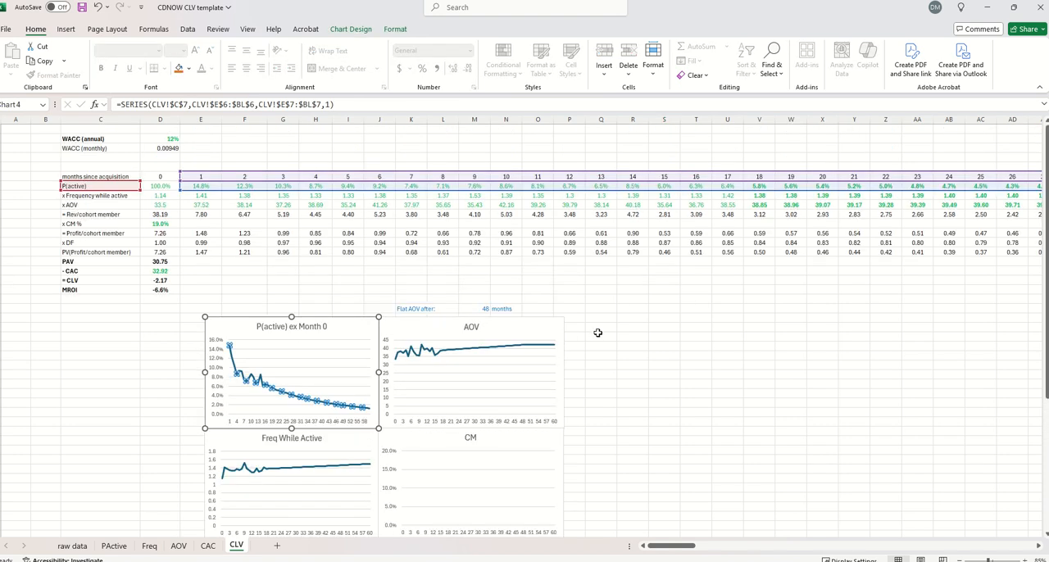
pyautogui.moveTo(666, 547)
pyautogui.mouseDown()
pyautogui.moveTo(729, 549)
pyautogui.moveTo(663, 546)
pyautogui.mouseUp()
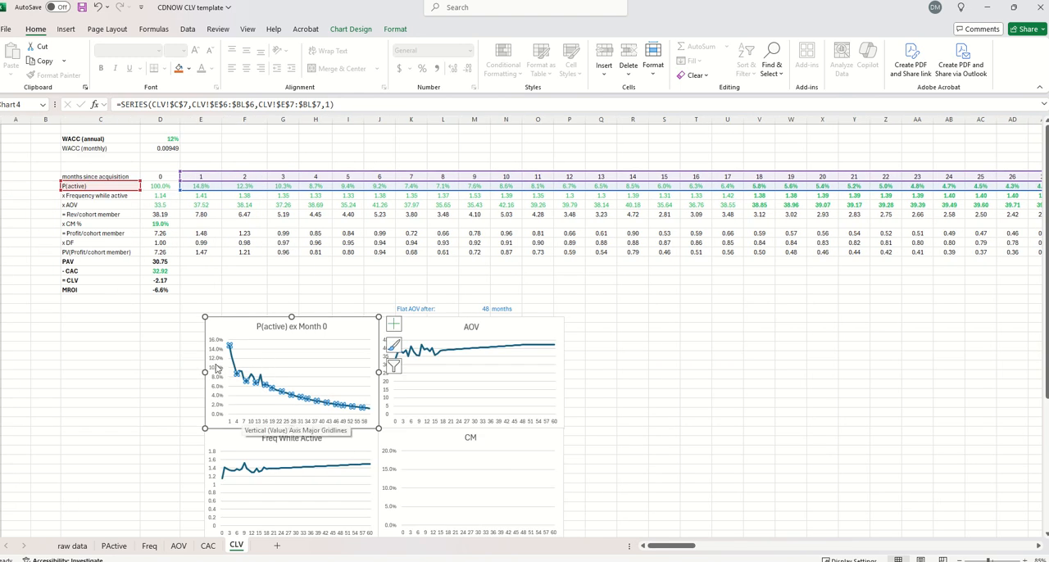
pyautogui.click(129, 334)
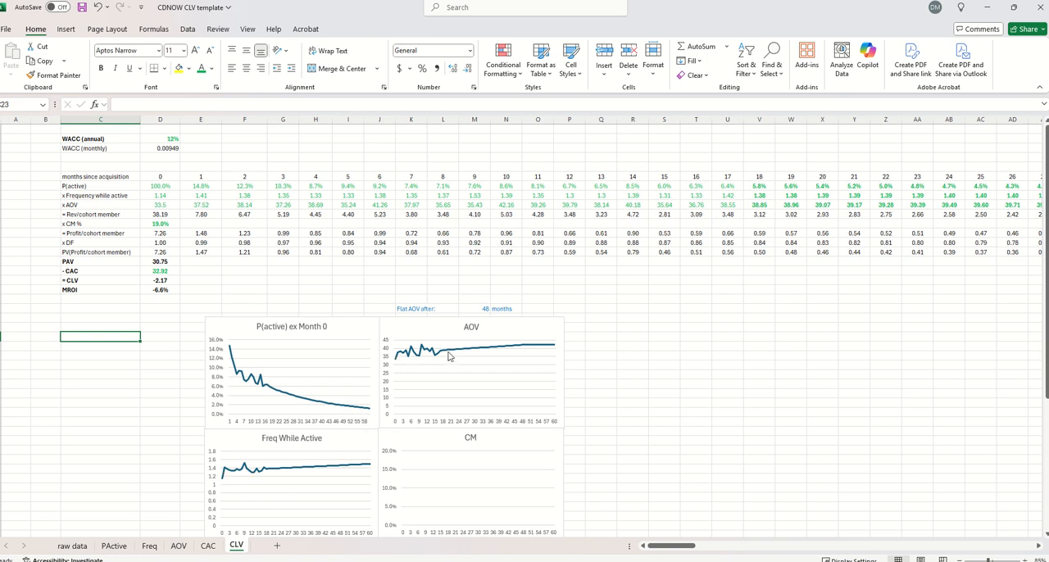
# Set the Flat AOV after assumption to 60 months
pyautogui.click(480, 308)
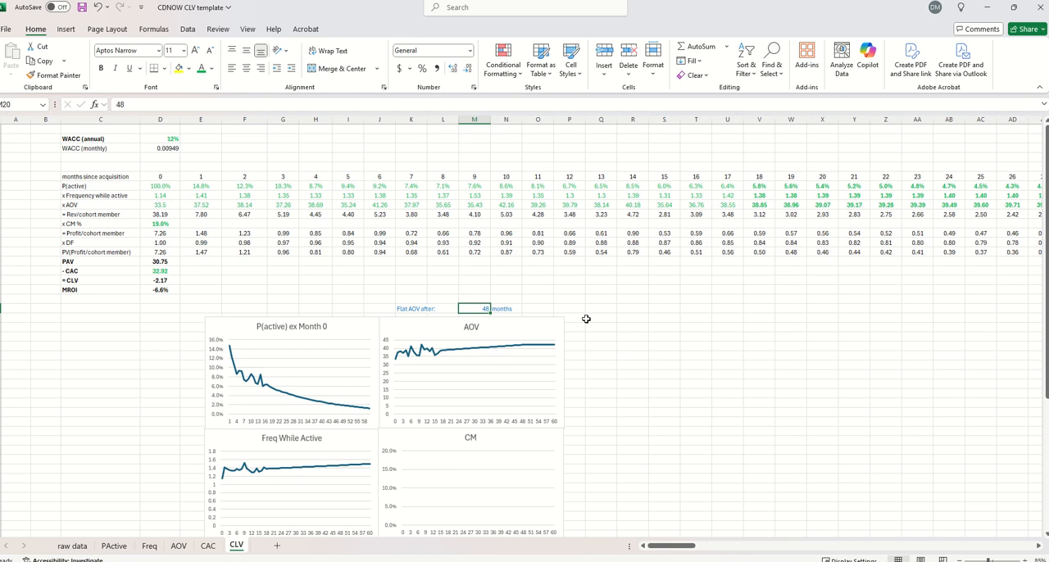
pyautogui.write('60')
pyautogui.press('Return')
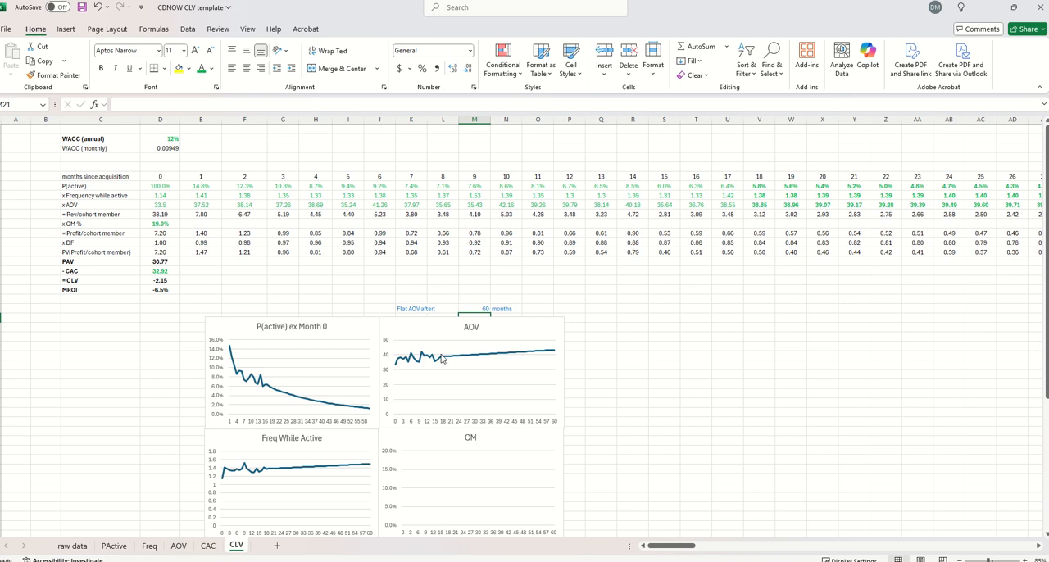
pyautogui.moveTo(442, 360)
# Examine the Rev/cohort member formulas for months 0 to 2 and the month 0 Profit/cohort member formula
pyautogui.click(158, 215)
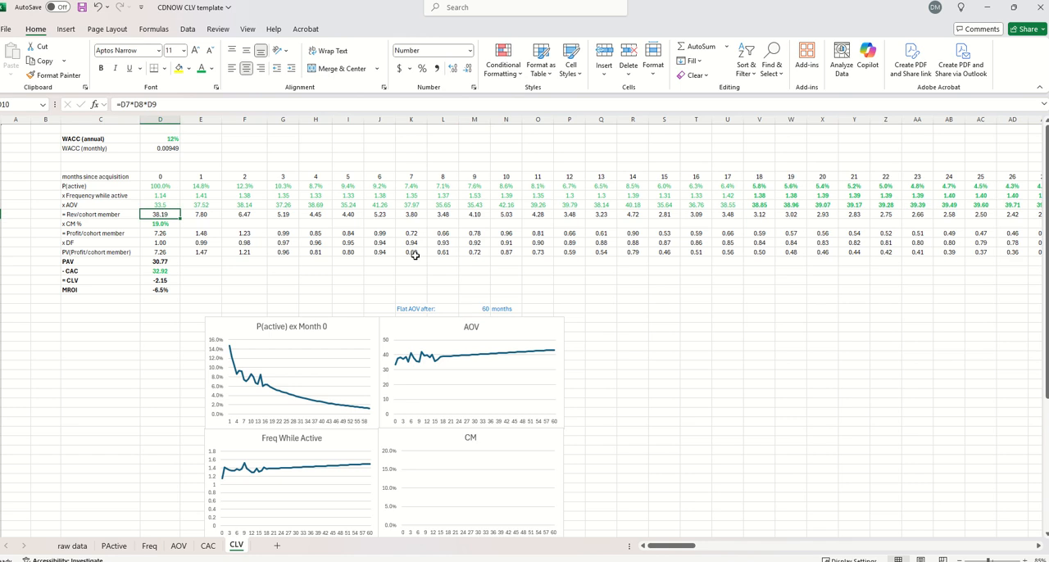
pyautogui.press('Right')
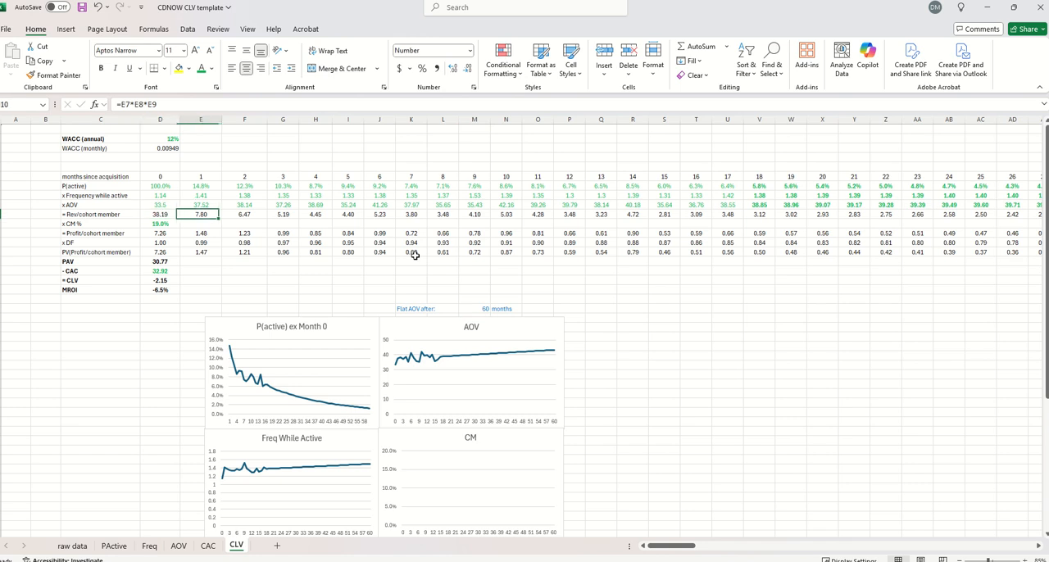
pyautogui.press('Right')
pyautogui.press('F2')
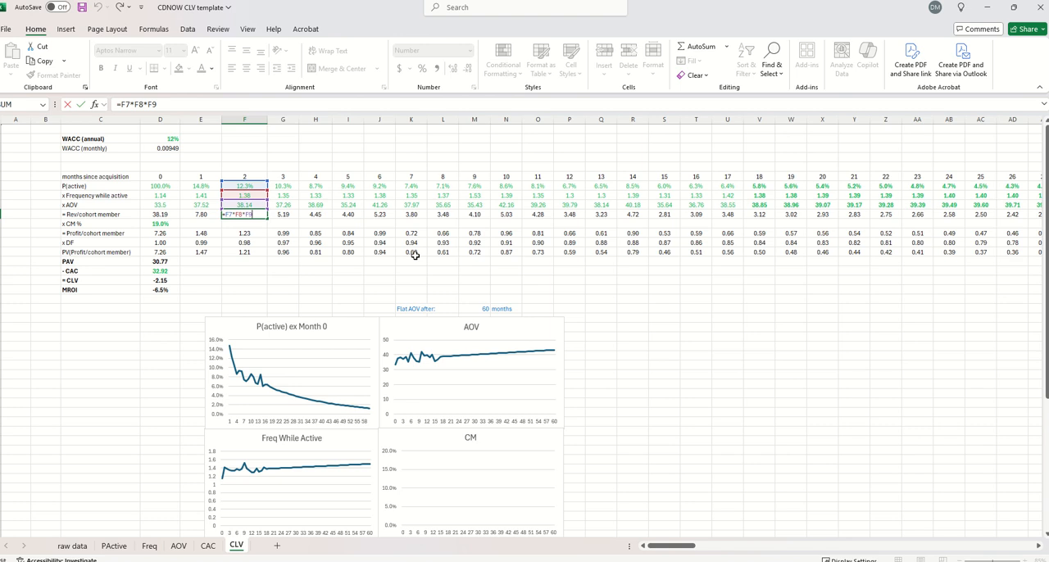
pyautogui.press('Escape')
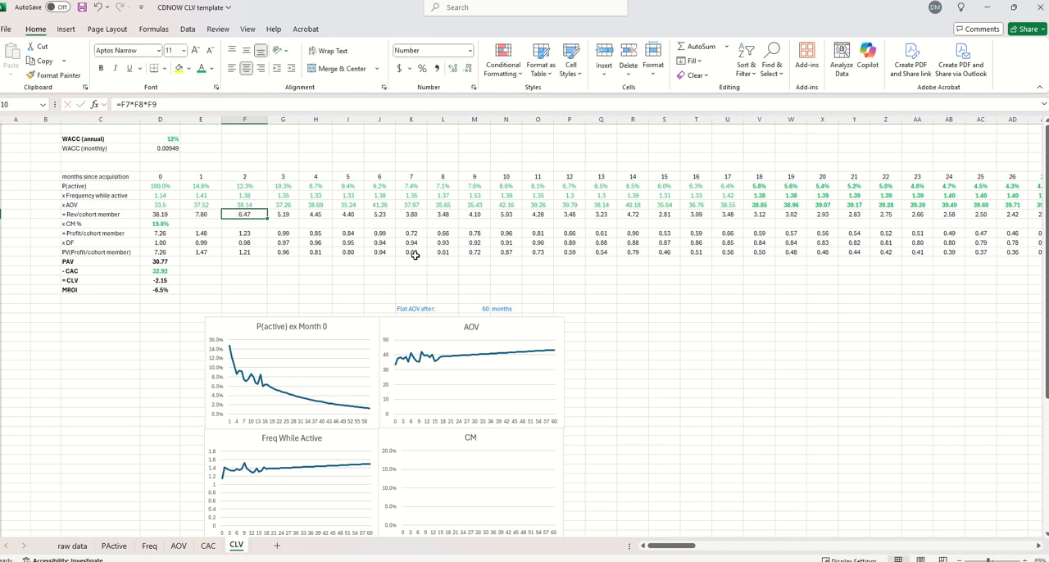
pyautogui.press('Left')
pyautogui.press('Left')
pyautogui.press('Down')
pyautogui.press('Down')
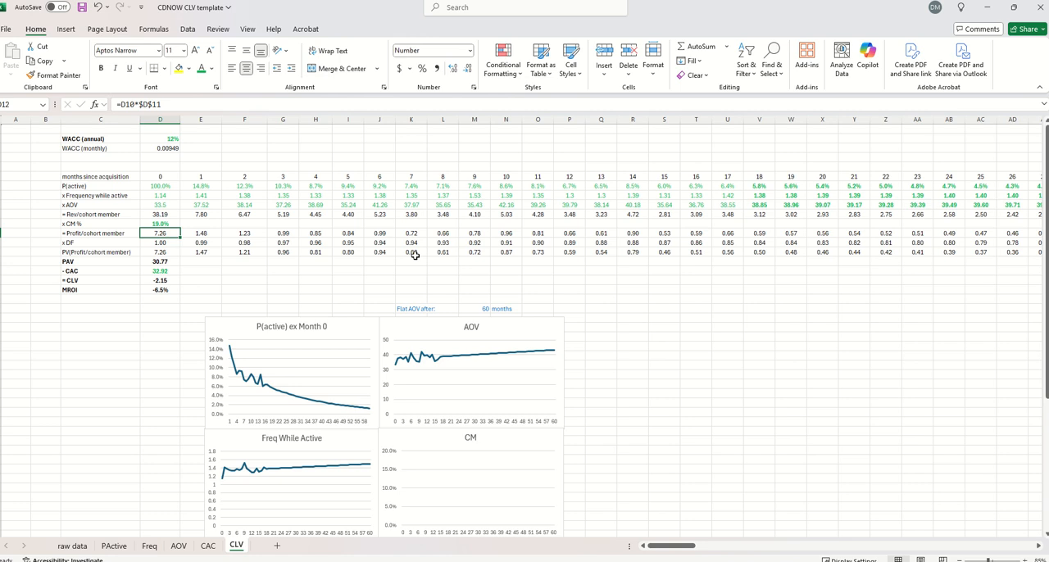
pyautogui.press('Up')
pyautogui.press('Down')
pyautogui.press('Down')
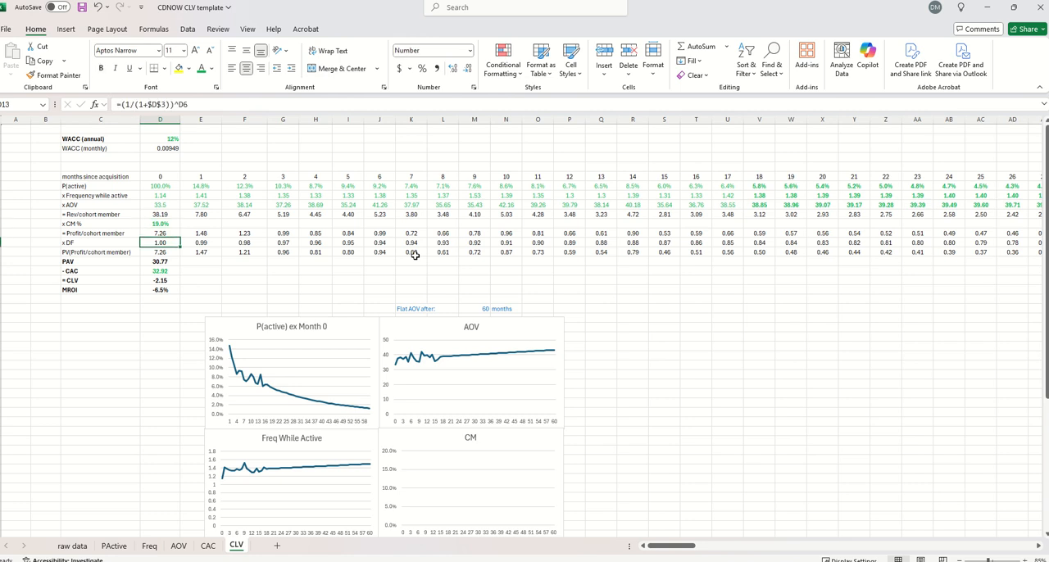
# Examine the discount factor formulas in the DF row and the monthly WACC formula they reference
pyautogui.press('Right')
pyautogui.press('Right')
pyautogui.press('Right')
pyautogui.press('Right')
pyautogui.press('Right')
pyautogui.press('F2')
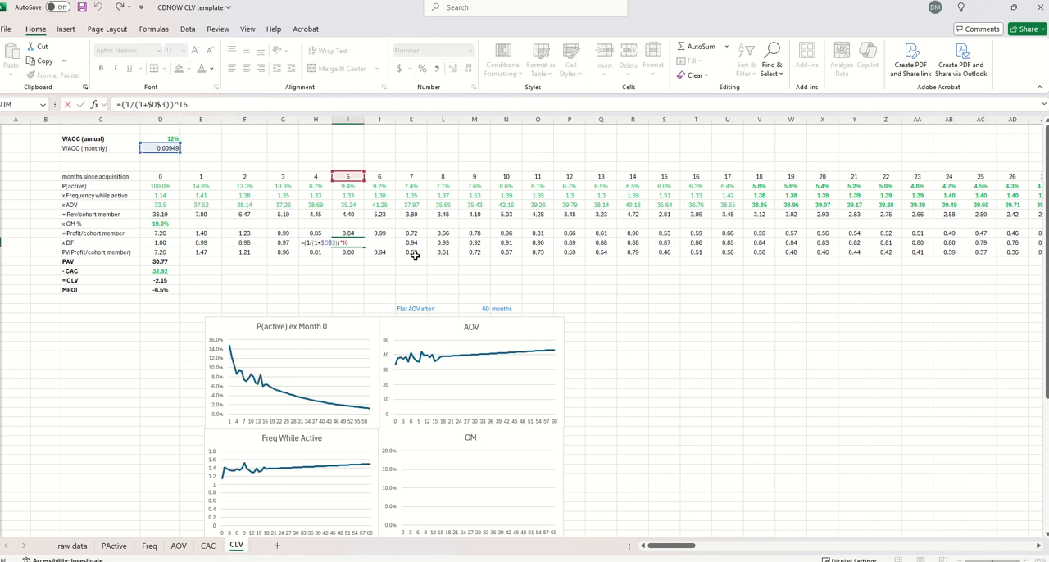
pyautogui.press('Escape')
pyautogui.click(170, 151)
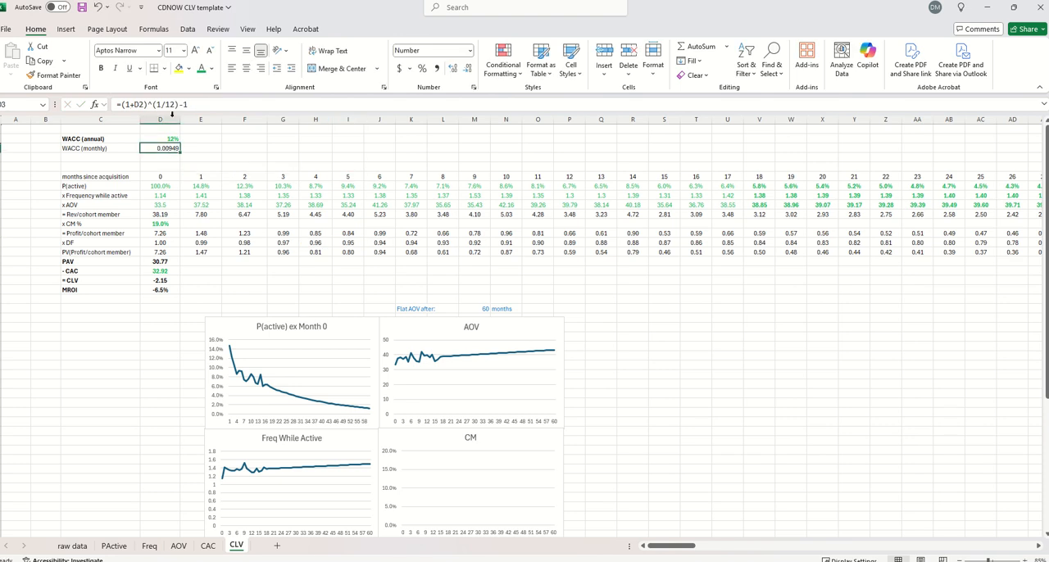
pyautogui.moveTo(153, 105); pyautogui.dragTo(189, 107)
pyautogui.press('Escape')
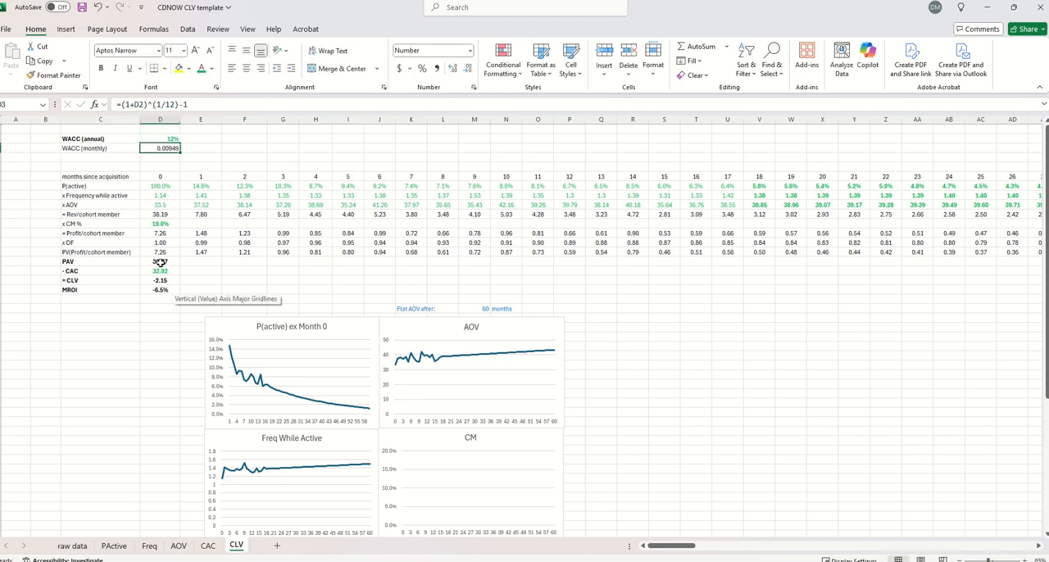
# Examine the PAV sum formula, the CAC reference to the CAC sheet and the MROI formula
pyautogui.doubleClick(161, 260)
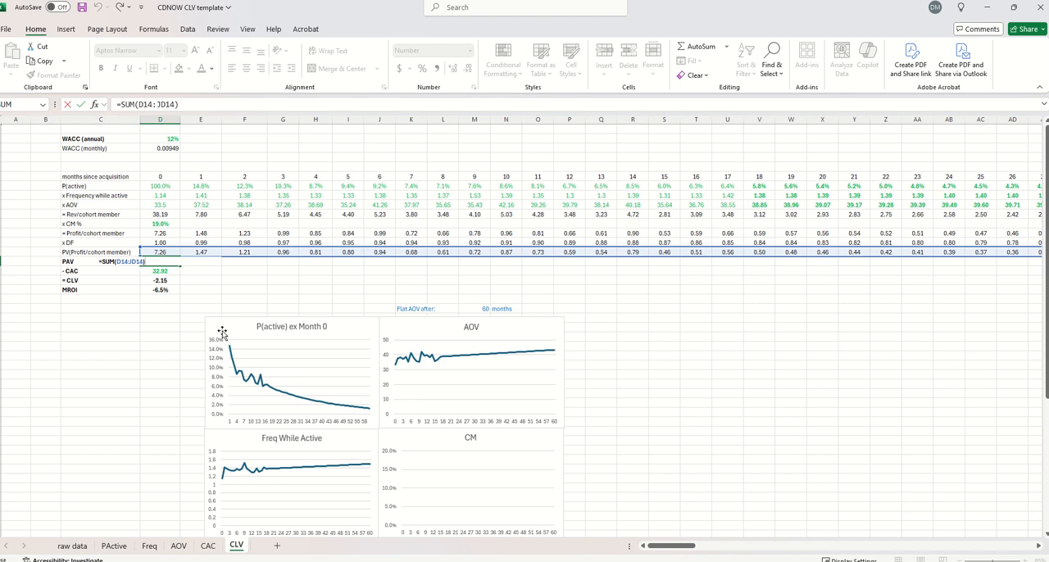
pyautogui.press('Escape')
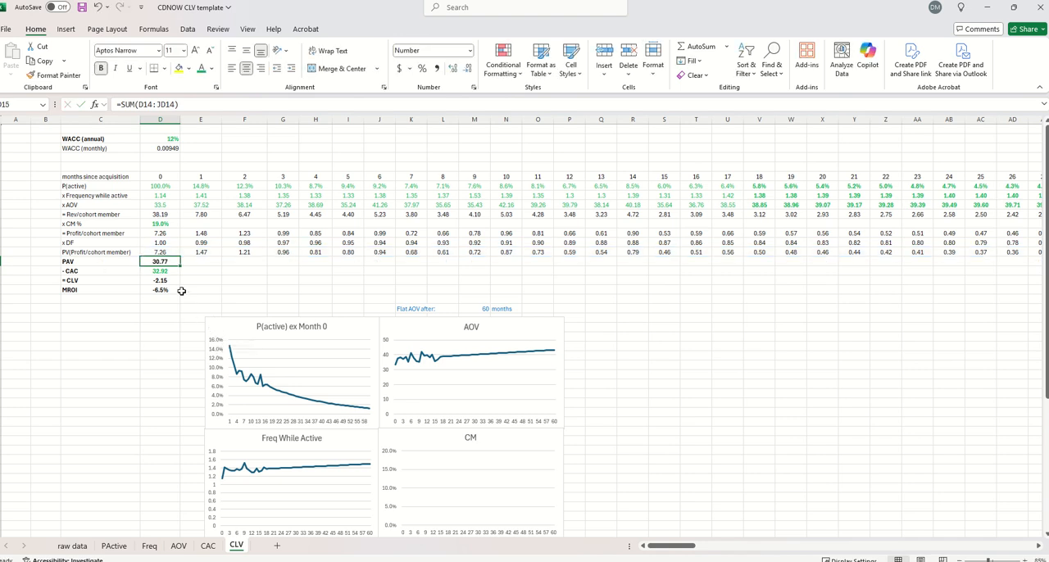
pyautogui.click(162, 271)
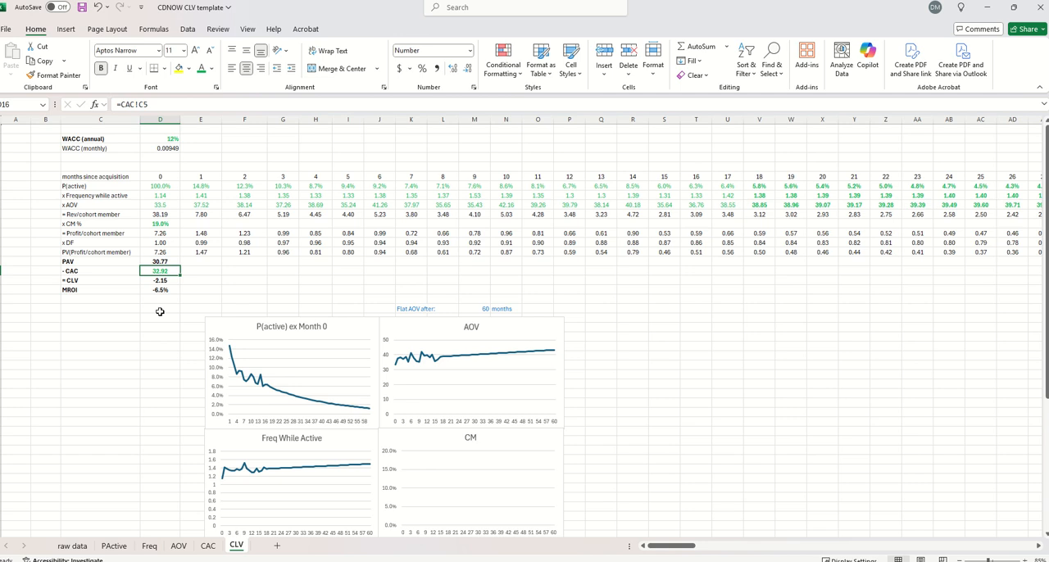
pyautogui.click(162, 288)
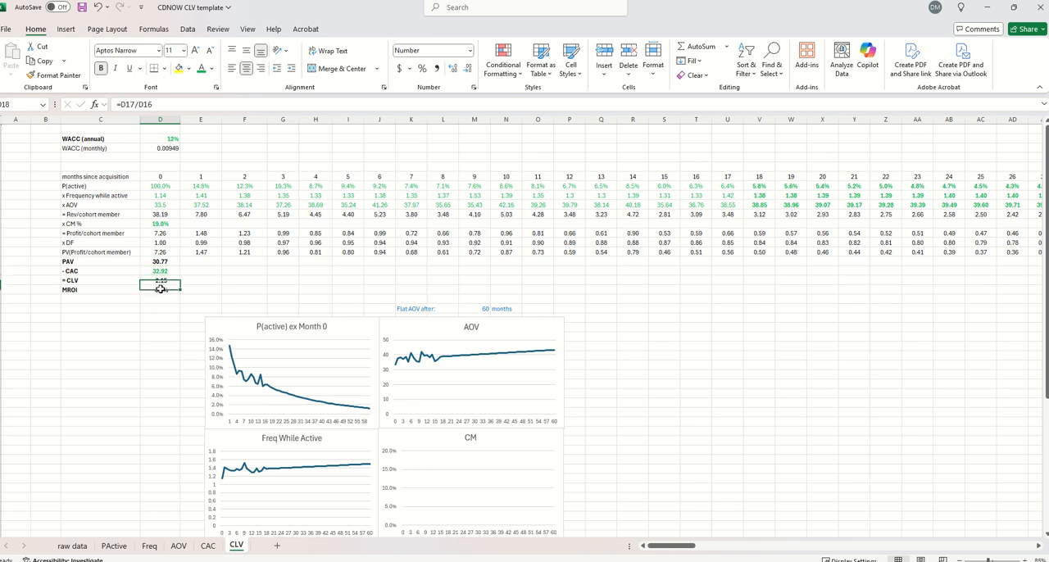
# Try to extend the projection beyond month 60 by copying the month 60 column, rows 6 to 14, across to column LA
pyautogui.click(793, 176)
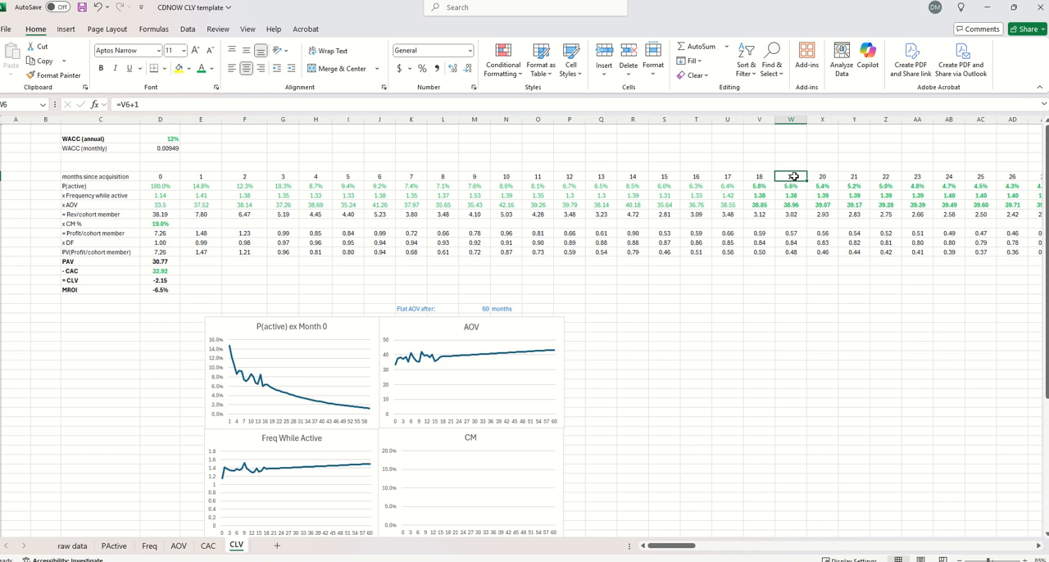
pyautogui.hotkey('ctrl', 'Right')
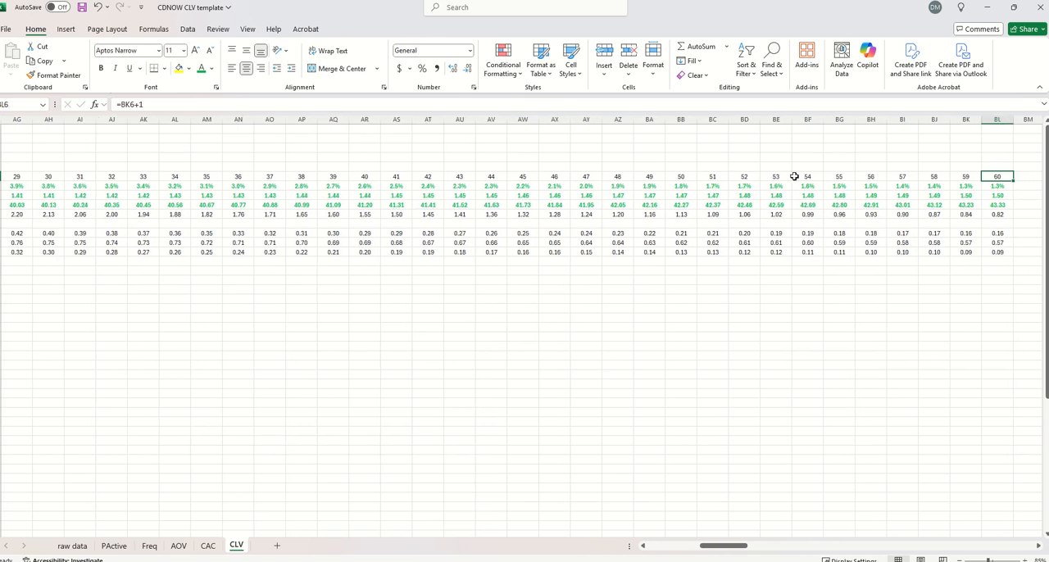
pyautogui.hotkey('ctrl', 'shift', 'Down')
pyautogui.hotkey('ctrl', 'shift', 'Down')
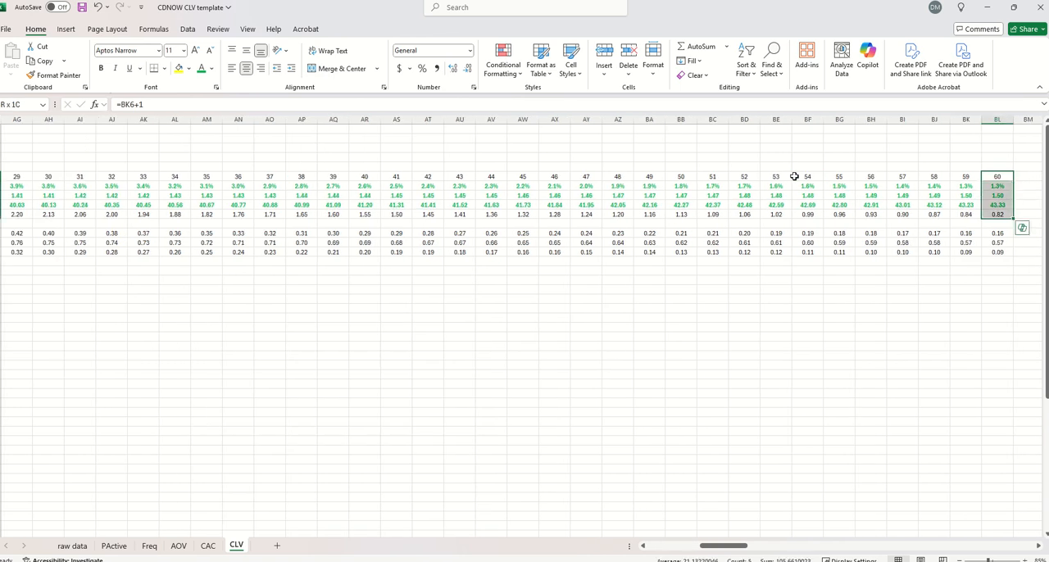
pyautogui.hotkey('ctrl', 'shift', 'Down')
pyautogui.hotkey('ctrl', 'c')
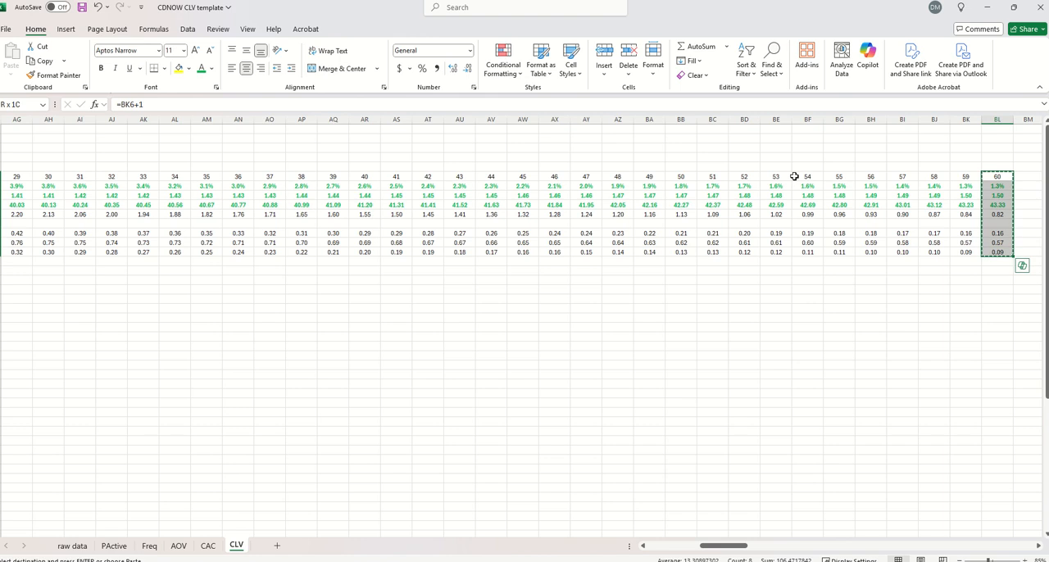
pyautogui.hotkey('shift', 'Right')
pyautogui.hotkey('shift', 'Right')
pyautogui.hotkey('shift', 'Right')
pyautogui.hotkey('shift', 'Right')
pyautogui.hotkey('shift', 'Right')
pyautogui.hotkey('shift', 'Right')
pyautogui.hotkey('shift', 'Right')
pyautogui.hotkey('shift', 'Right')
pyautogui.hotkey('shift', 'Right')
pyautogui.hotkey('shift', 'Right')
pyautogui.hotkey('shift', 'Right')
pyautogui.hotkey('shift', 'Right')
pyautogui.hotkey('shift', 'Right')
pyautogui.hotkey('shift', 'Right')
pyautogui.hotkey('shift', 'Right')
pyautogui.hotkey('shift', 'Right')
pyautogui.hotkey('shift', 'Right')
pyautogui.hotkey('shift', 'Right')
pyautogui.hotkey('shift', 'Right')
pyautogui.hotkey('shift', 'Right')
pyautogui.hotkey('shift', 'Right')
pyautogui.hotkey('shift', 'Right')
pyautogui.hotkey('shift', 'Right')
pyautogui.hotkey('shift', 'Right')
pyautogui.hotkey('shift', 'Right')
pyautogui.hotkey('shift', 'Right')
pyautogui.hotkey('shift', 'Right')
pyautogui.hotkey('shift', 'Right')
pyautogui.hotkey('shift', 'Right')
pyautogui.hotkey('shift', 'Right')
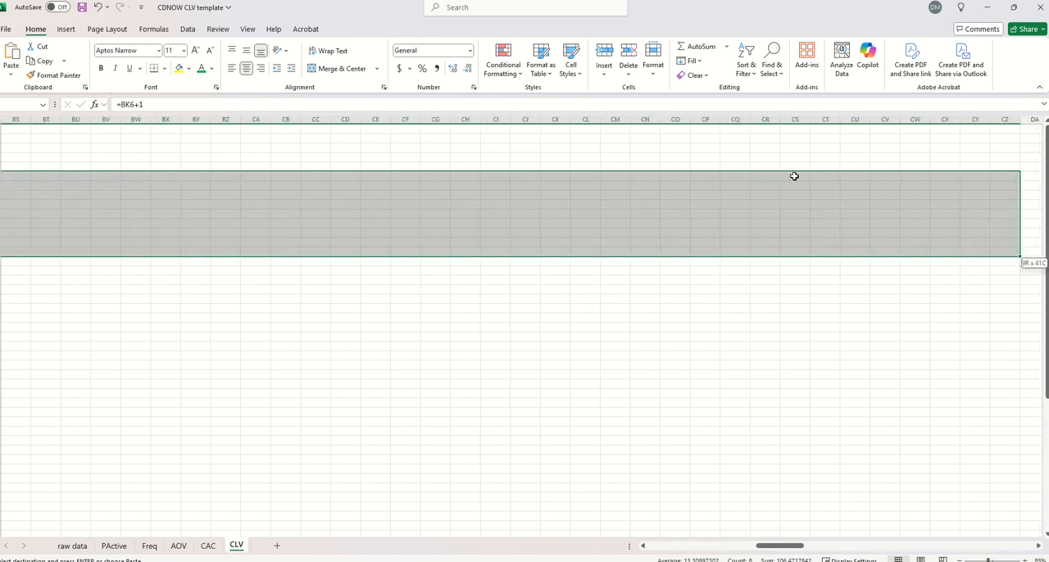
pyautogui.hotkey('shift', 'Right')
pyautogui.hotkey('shift', 'Right')
pyautogui.hotkey('shift', 'Right')
pyautogui.hotkey('shift', 'Right')
pyautogui.hotkey('shift', 'Right')
pyautogui.hotkey('shift', 'Right')
pyautogui.hotkey('shift', 'Right')
pyautogui.hotkey('shift', 'Right')
pyautogui.hotkey('shift', 'Right')
pyautogui.hotkey('shift', 'Right')
pyautogui.hotkey('shift', 'Right')
pyautogui.hotkey('shift', 'Right')
pyautogui.hotkey('shift', 'Right')
pyautogui.hotkey('shift', 'Right')
pyautogui.hotkey('shift', 'Right')
pyautogui.hotkey('shift', 'Right')
pyautogui.hotkey('shift', 'Right')
pyautogui.hotkey('shift', 'Right')
pyautogui.hotkey('shift', 'Right')
pyautogui.hotkey('shift', 'Right')
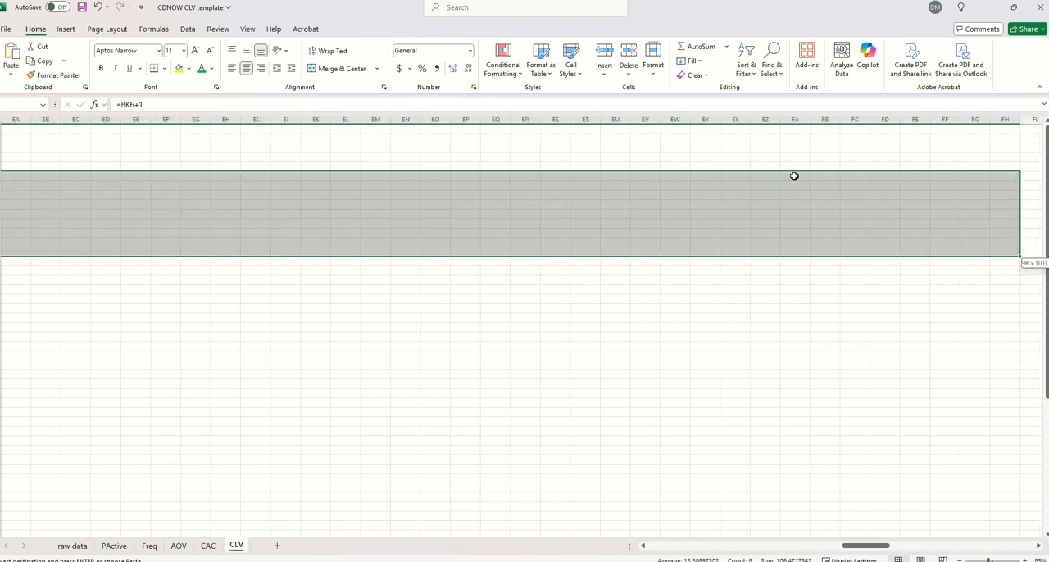
pyautogui.hotkey('shift', 'Right')
pyautogui.hotkey('shift', 'Right')
pyautogui.hotkey('shift', 'Right')
pyautogui.hotkey('shift', 'Right')
pyautogui.hotkey('shift', 'Right')
pyautogui.hotkey('shift', 'Right')
pyautogui.hotkey('shift', 'Right')
pyautogui.hotkey('shift', 'Right')
pyautogui.hotkey('shift', 'Right')
pyautogui.hotkey('shift', 'Right')
pyautogui.hotkey('shift', 'Right')
pyautogui.hotkey('shift', 'Right')
pyautogui.hotkey('shift', 'Right')
pyautogui.hotkey('shift', 'Right')
pyautogui.hotkey('shift', 'Right')
pyautogui.hotkey('shift', 'Right')
pyautogui.hotkey('shift', 'Right')
pyautogui.hotkey('shift', 'Right')
pyautogui.hotkey('shift', 'Right')
pyautogui.hotkey('shift', 'Right')
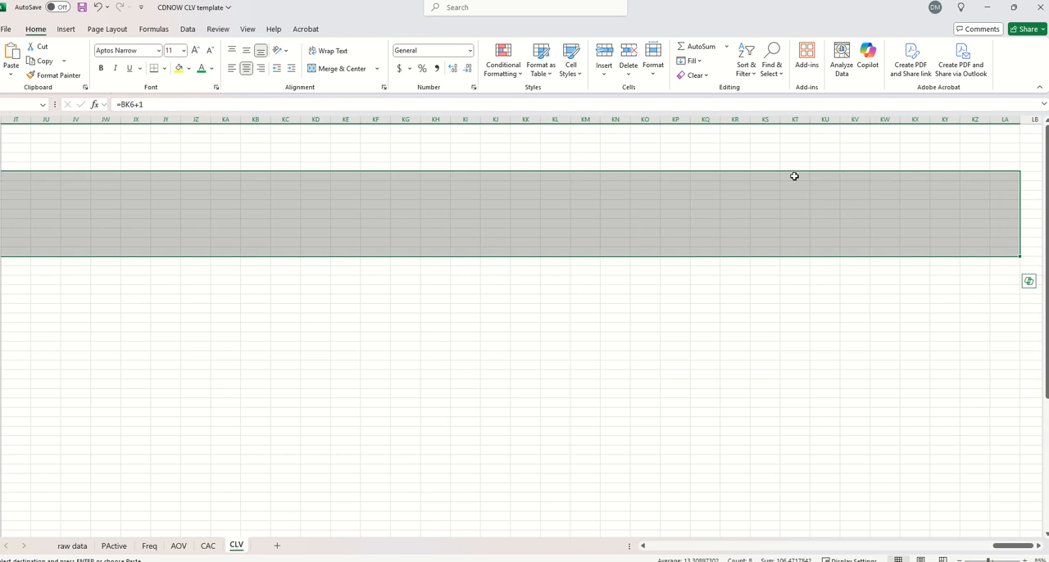
pyautogui.hotkey('ctrl', 'v')
pyautogui.press('Left')
pyautogui.press('Right')
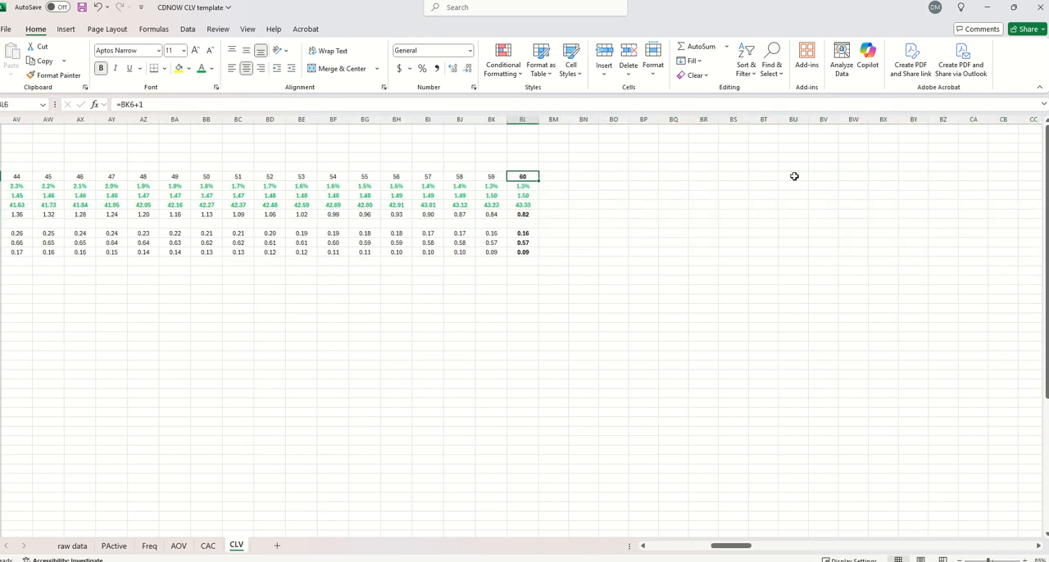
# Retry copying the month 60 formulas across to column LA, accepting replacement of existing data, and return to the early months
pyautogui.hotkey('ctrl', 'shift', 'Down')
pyautogui.hotkey('ctrl', 'shift', 'Down')
pyautogui.hotkey('ctrl', 'shift', 'Down')
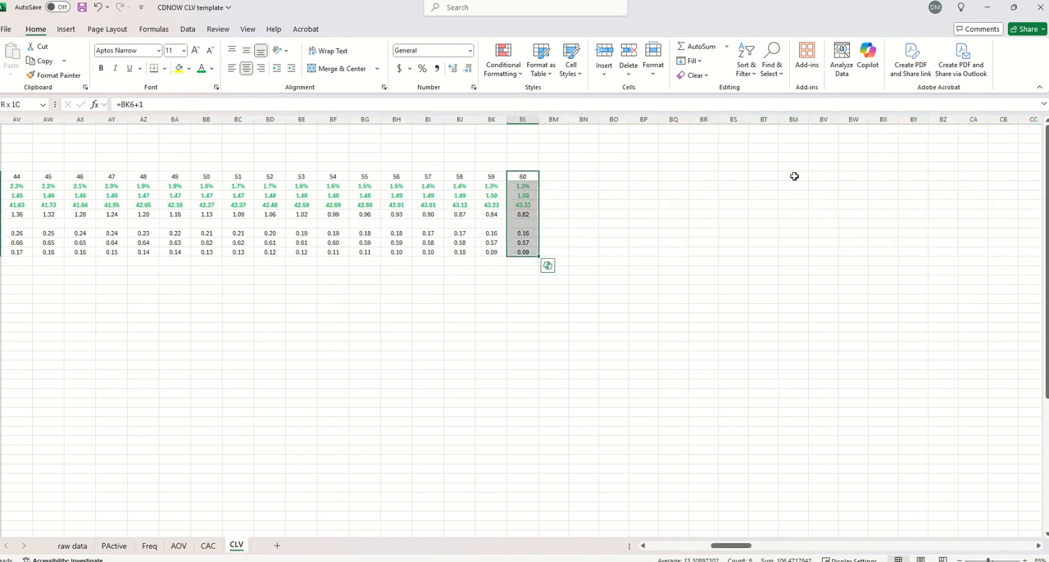
pyautogui.hotkey('ctrl', 'c')
pyautogui.hotkey('shift', 'Right')
pyautogui.hotkey('shift', 'Right')
pyautogui.hotkey('shift', 'Right')
pyautogui.hotkey('shift', 'Right')
pyautogui.hotkey('shift', 'Right')
pyautogui.hotkey('shift', 'Right')
pyautogui.hotkey('shift', 'Right')
pyautogui.hotkey('shift', 'Right')
pyautogui.hotkey('shift', 'Right')
pyautogui.hotkey('shift', 'Right')
pyautogui.hotkey('shift', 'Right')
pyautogui.hotkey('shift', 'Right')
pyautogui.hotkey('shift', 'Right')
pyautogui.hotkey('shift', 'Right')
pyautogui.hotkey('shift', 'Right')
pyautogui.hotkey('shift', 'Right')
pyautogui.hotkey('shift', 'Right')
pyautogui.hotkey('shift', 'Right')
pyautogui.hotkey('shift', 'Right')
pyautogui.hotkey('shift', 'Right')
pyautogui.hotkey('shift', 'Right')
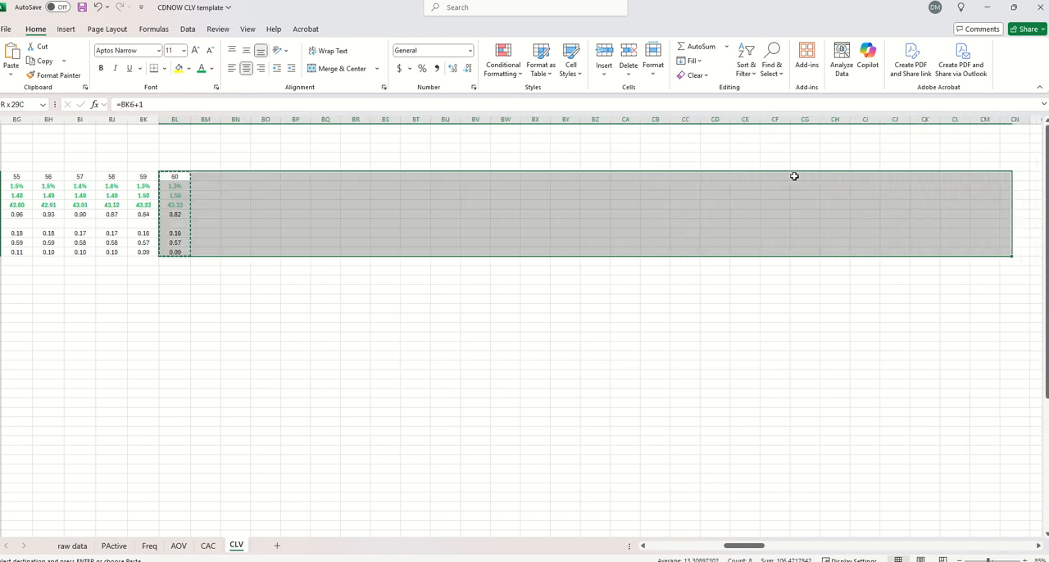
pyautogui.hotkey('shift', 'Right')
pyautogui.hotkey('shift', 'Right')
pyautogui.hotkey('shift', 'Right')
pyautogui.hotkey('shift', 'Right')
pyautogui.hotkey('shift', 'Right')
pyautogui.hotkey('shift', 'Right')
pyautogui.hotkey('shift', 'Right')
pyautogui.hotkey('shift', 'Right')
pyautogui.hotkey('shift', 'Right')
pyautogui.hotkey('shift', 'Right')
pyautogui.hotkey('shift', 'Right')
pyautogui.hotkey('shift', 'Right')
pyautogui.hotkey('shift', 'Right')
pyautogui.hotkey('shift', 'Right')
pyautogui.hotkey('shift', 'Right')
pyautogui.hotkey('shift', 'Right')
pyautogui.hotkey('shift', 'Right')
pyautogui.hotkey('shift', 'Right')
pyautogui.hotkey('shift', 'Right')
pyautogui.hotkey('shift', 'Right')
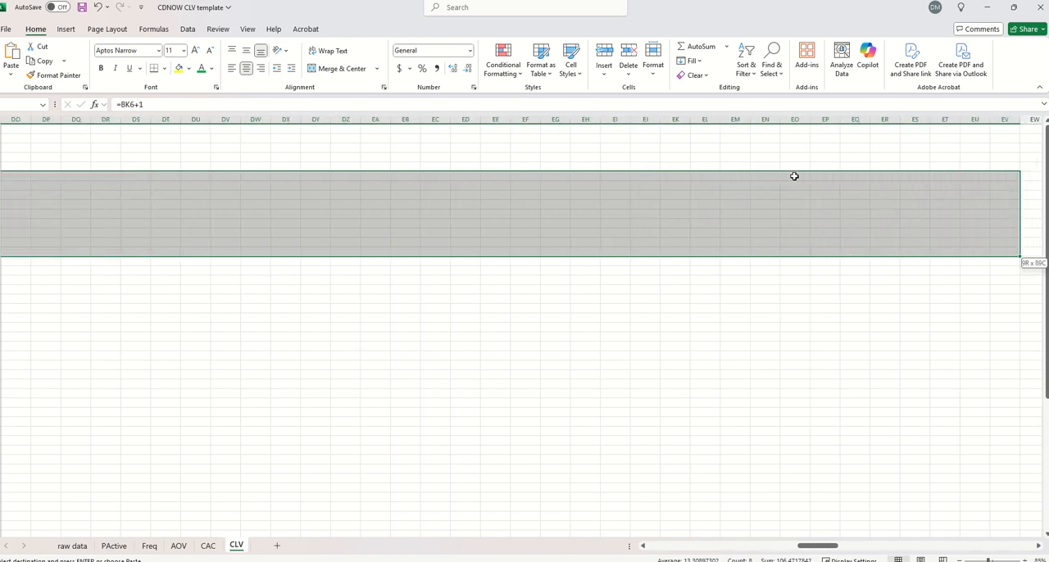
pyautogui.hotkey('shift', 'Right')
pyautogui.hotkey('shift', 'Right')
pyautogui.hotkey('shift', 'Right')
pyautogui.hotkey('shift', 'Right')
pyautogui.hotkey('shift', 'Right')
pyautogui.hotkey('shift', 'Right')
pyautogui.hotkey('shift', 'Right')
pyautogui.hotkey('shift', 'Right')
pyautogui.hotkey('shift', 'Right')
pyautogui.hotkey('shift', 'Right')
pyautogui.hotkey('shift', 'Right')
pyautogui.hotkey('shift', 'Right')
pyautogui.hotkey('shift', 'Right')
pyautogui.hotkey('shift', 'Right')
pyautogui.hotkey('shift', 'Right')
pyautogui.hotkey('shift', 'Right')
pyautogui.hotkey('shift', 'Right')
pyautogui.hotkey('shift', 'Right')
pyautogui.hotkey('shift', 'Right')
pyautogui.hotkey('shift', 'Right')
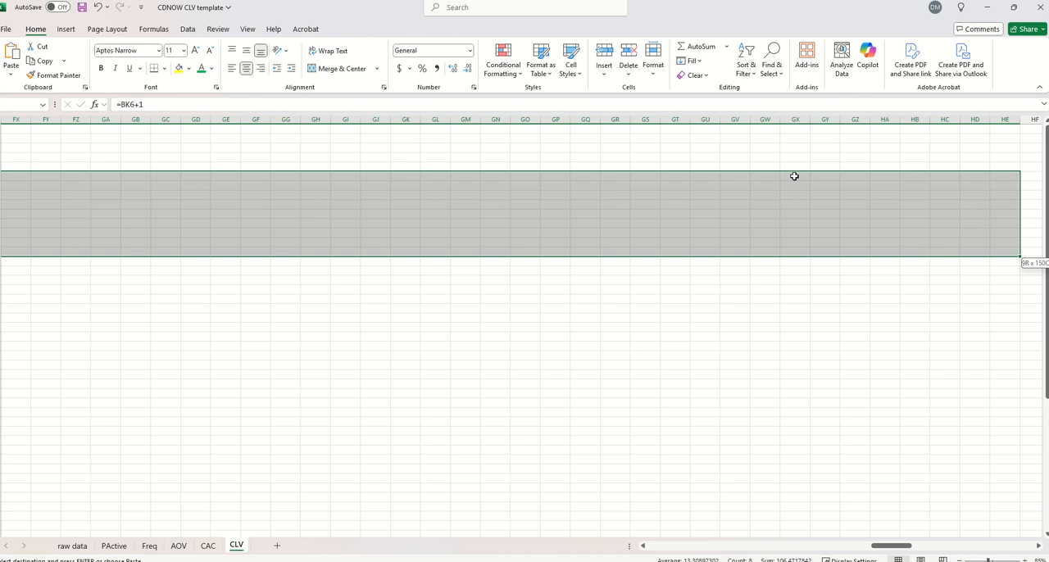
pyautogui.hotkey('shift', 'Right')
pyautogui.hotkey('shift', 'Right')
pyautogui.hotkey('shift', 'Right')
pyautogui.hotkey('shift', 'Right')
pyautogui.hotkey('shift', 'Right')
pyautogui.hotkey('shift', 'Right')
pyautogui.hotkey('shift', 'Right')
pyautogui.hotkey('shift', 'Right')
pyautogui.hotkey('shift', 'Right')
pyautogui.hotkey('shift', 'Right')
pyautogui.hotkey('shift', 'Right')
pyautogui.hotkey('shift', 'Right')
pyautogui.hotkey('shift', 'Right')
pyautogui.hotkey('shift', 'Right')
pyautogui.hotkey('shift', 'Right')
pyautogui.hotkey('shift', 'Right')
pyautogui.hotkey('shift', 'Right')
pyautogui.hotkey('shift', 'Right')
pyautogui.hotkey('shift', 'Right')
pyautogui.hotkey('shift', 'Right')
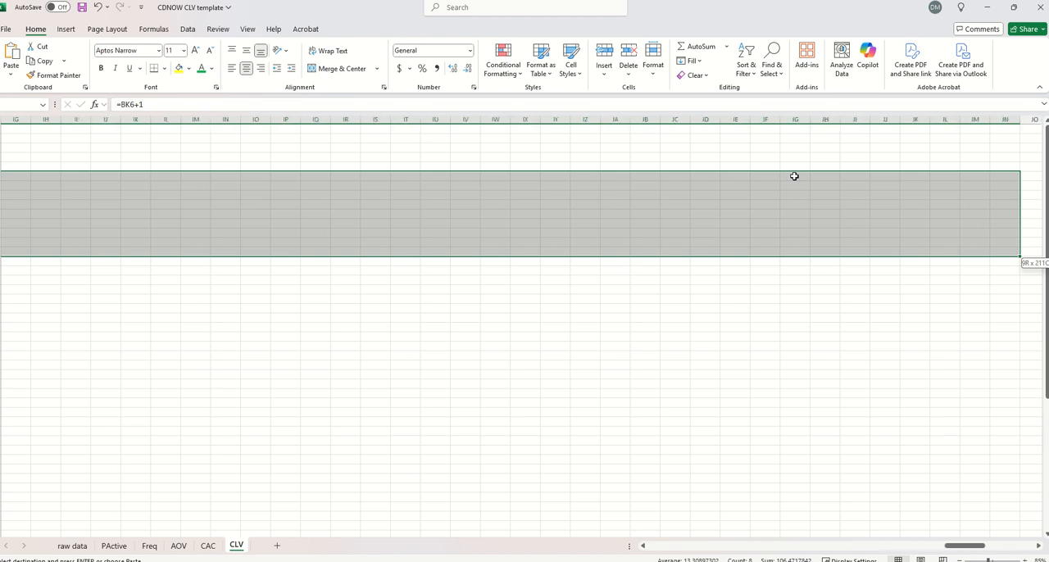
pyautogui.hotkey('shift', 'Right')
pyautogui.hotkey('shift', 'Right')
pyautogui.hotkey('shift', 'Right')
pyautogui.hotkey('shift', 'Right')
pyautogui.hotkey('shift', 'Right')
pyautogui.hotkey('shift', 'Right')
pyautogui.hotkey('shift', 'Right')
pyautogui.hotkey('shift', 'Right')
pyautogui.hotkey('shift', 'Right')
pyautogui.hotkey('shift', 'Right')
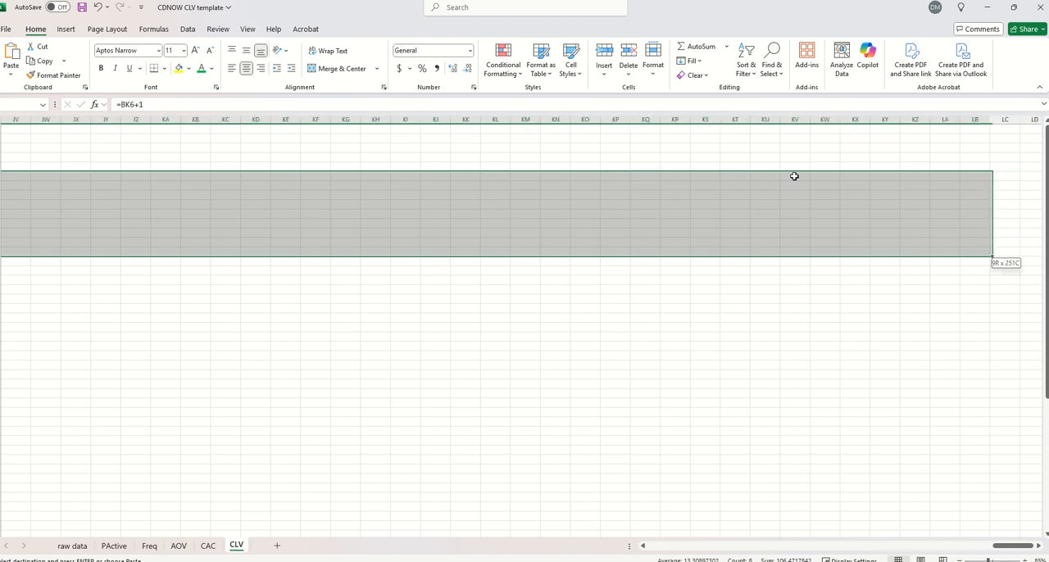
pyautogui.hotkey('shift', 'Up')
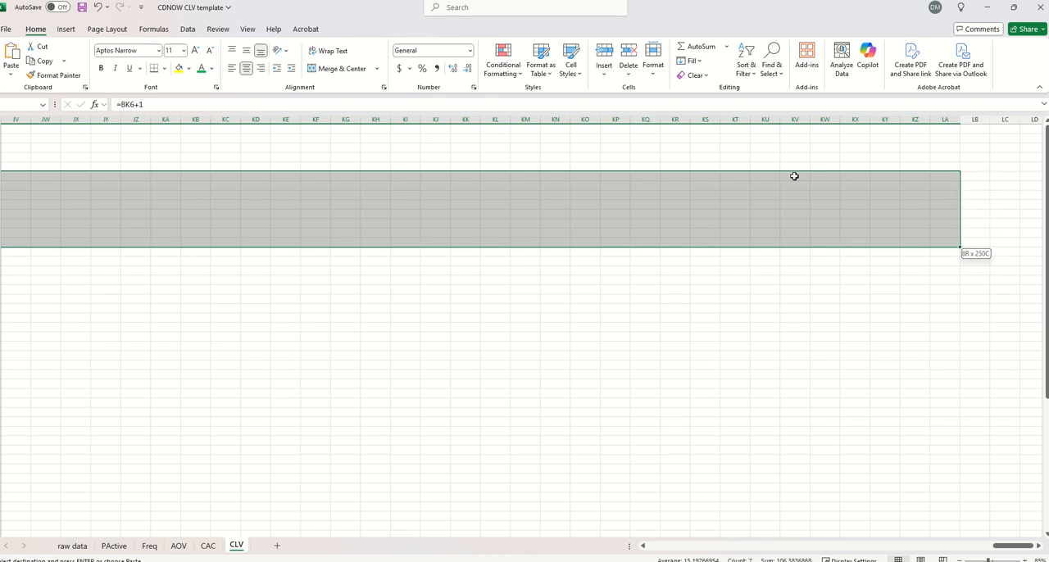
pyautogui.hotkey('ctrl', 'v')
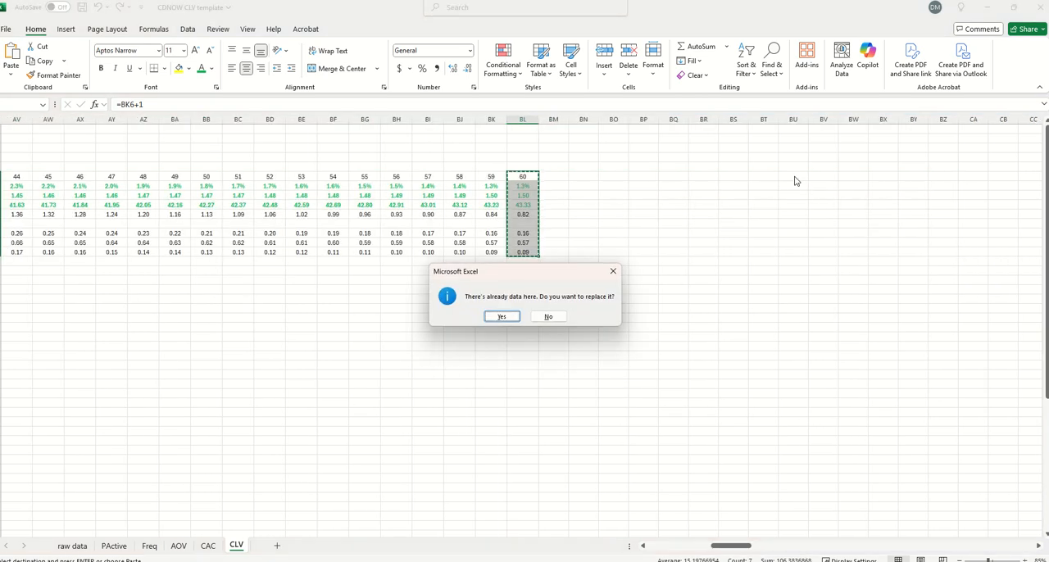
pyautogui.press('Return')
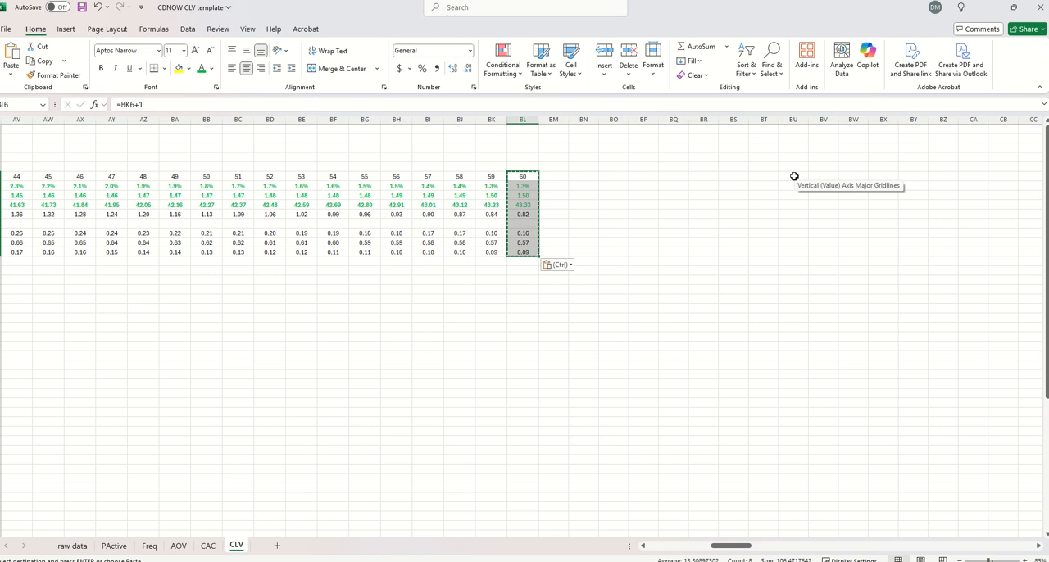
pyautogui.press('Left')
pyautogui.press('Left')
pyautogui.press('Left')
pyautogui.press('Home')
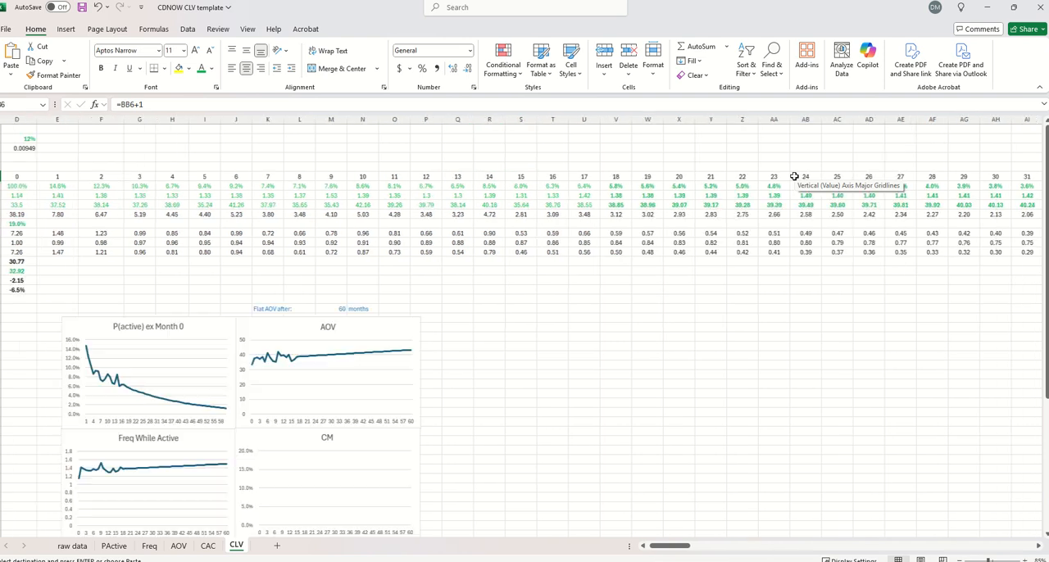